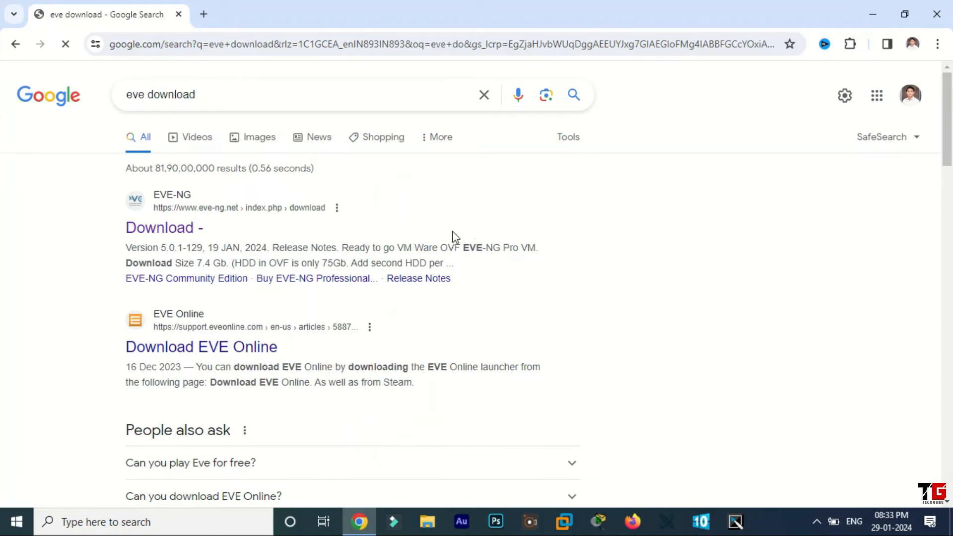
# Open the EVE-NG download page, view the Google Mirror OVF download of the Free EVE Community Edition, and close that download page
pyautogui.click(165, 201)
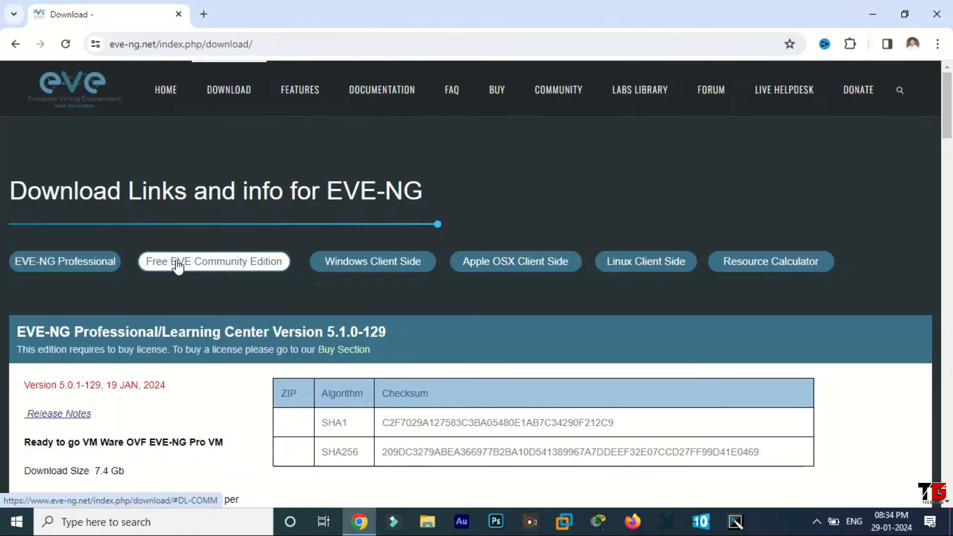
pyautogui.click(230, 263)
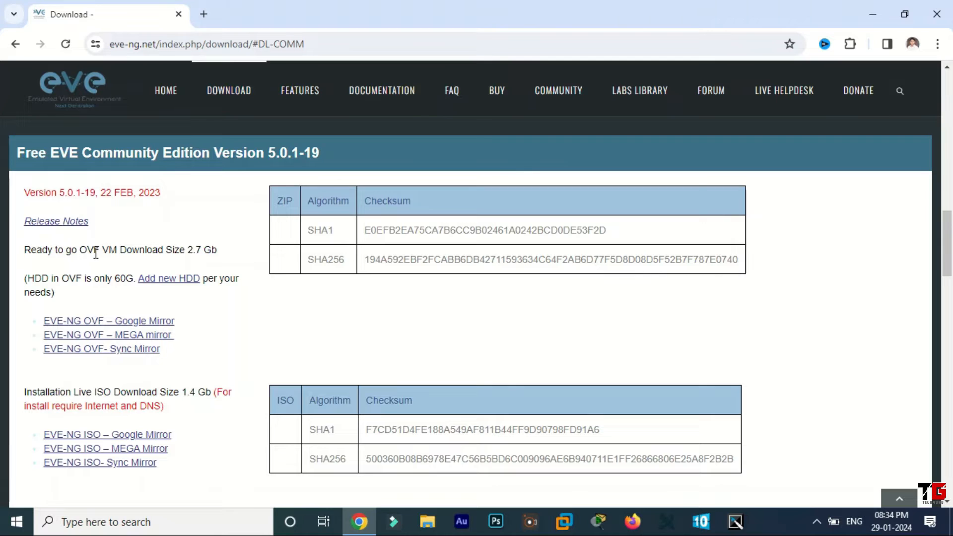
pyautogui.click(133, 325)
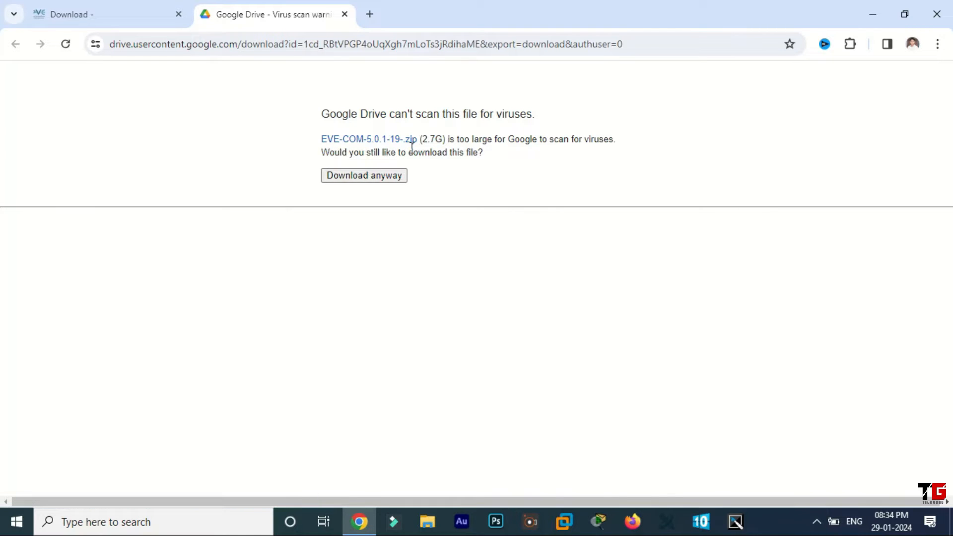
pyautogui.click(345, 14)
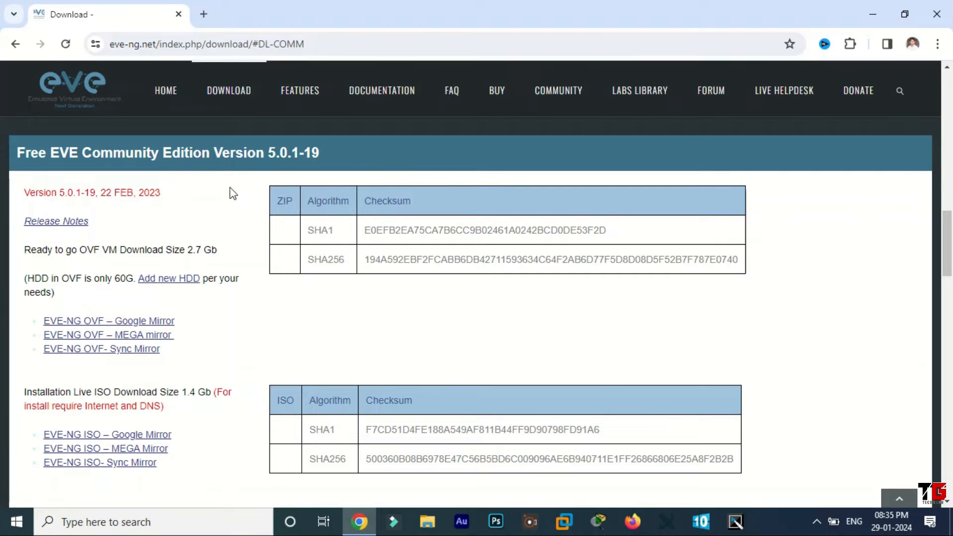
# View the download page of the Windows integration pack in the Windows Client Side section, then close the browser
pyautogui.scroll(-10, 230, 190)
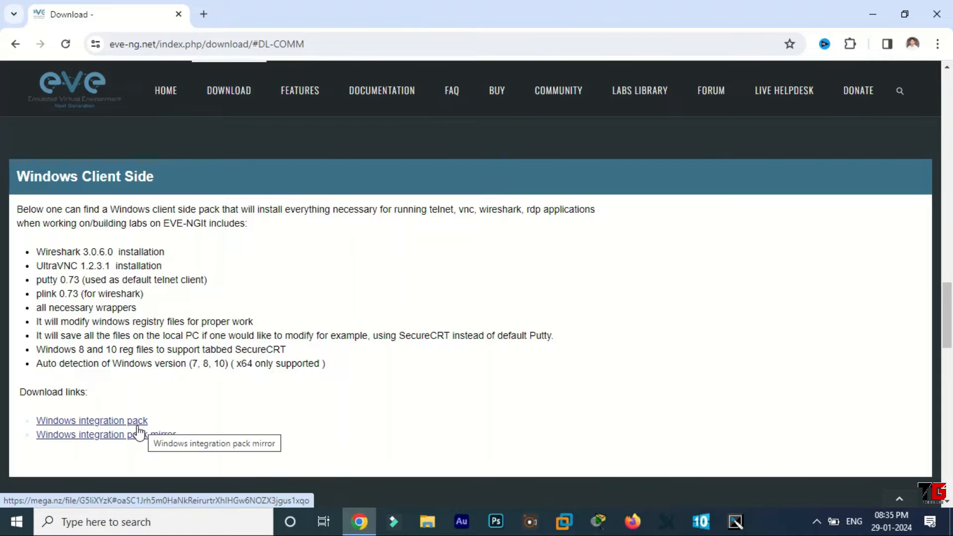
pyautogui.click(104, 422)
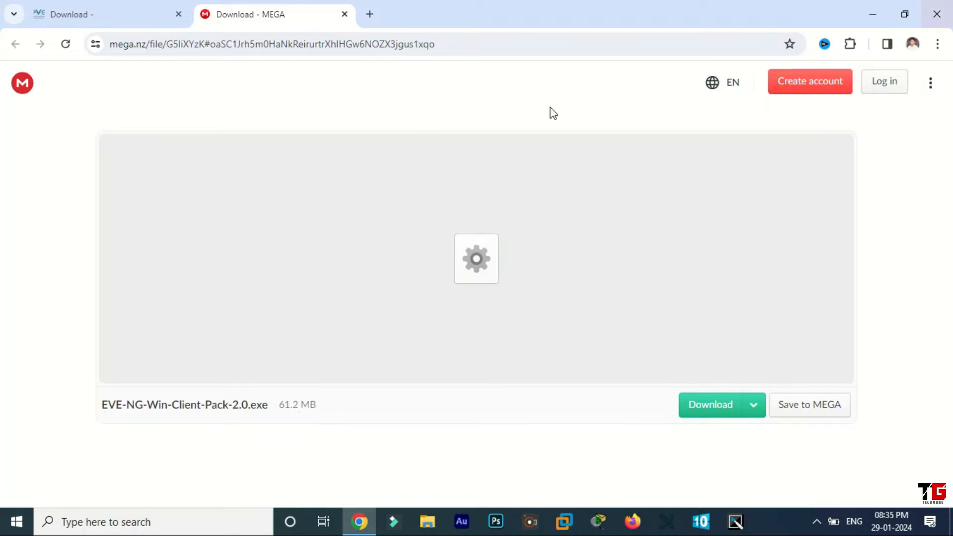
pyautogui.click(937, 13)
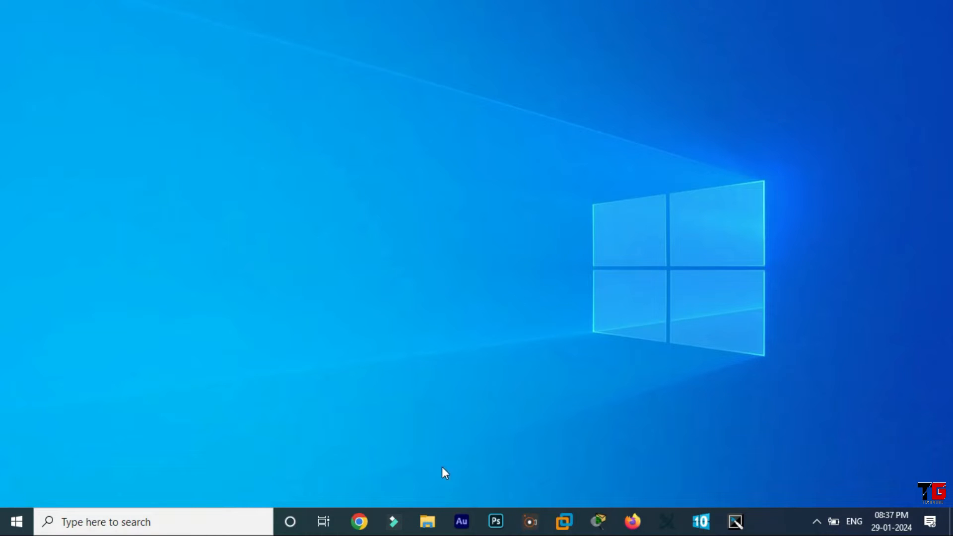
# In File Explorer, browse to F:\DEEEEEE\MOAVI\CP and select the EVE-COM-5.0.1-19- ZIP archive
pyautogui.click(428, 522)
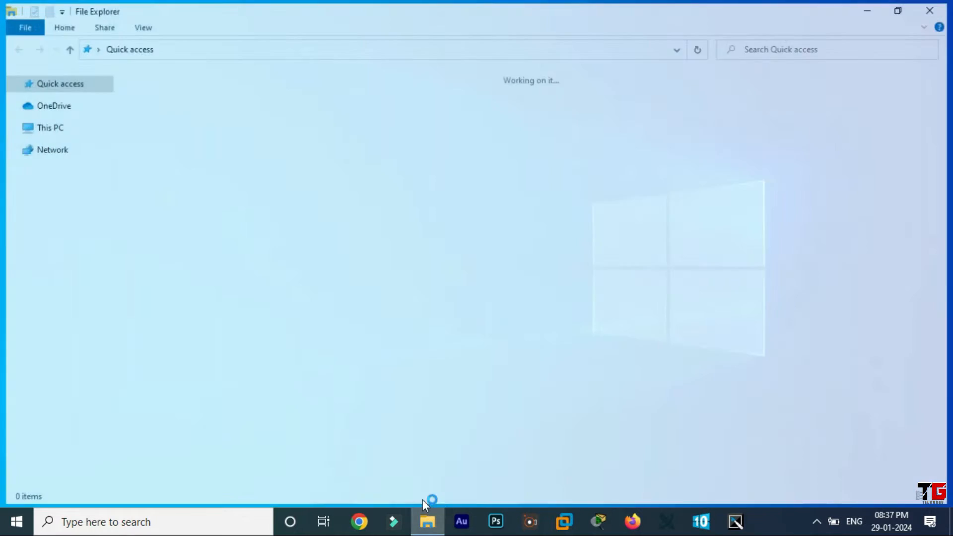
pyautogui.click(77, 297)
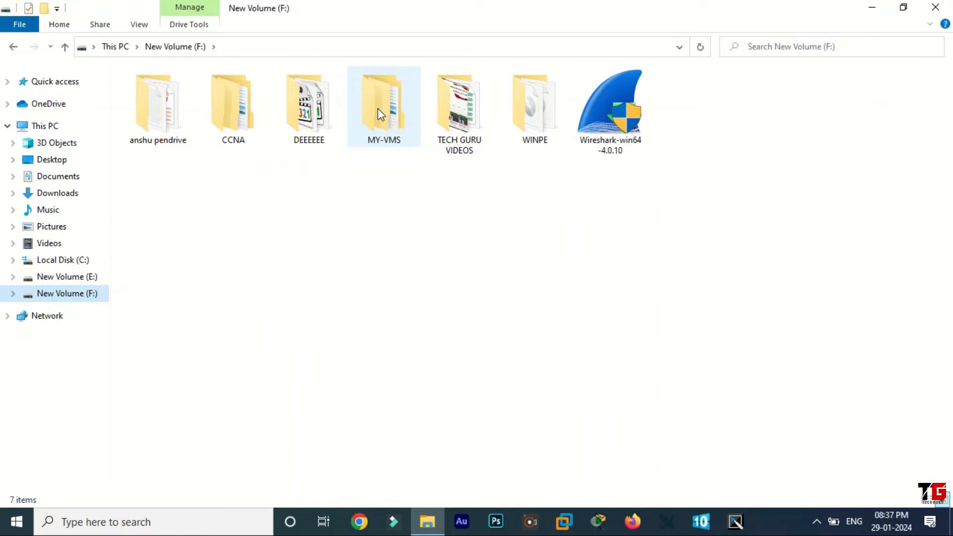
pyautogui.doubleClick(324, 109)
pyautogui.doubleClick(244, 111)
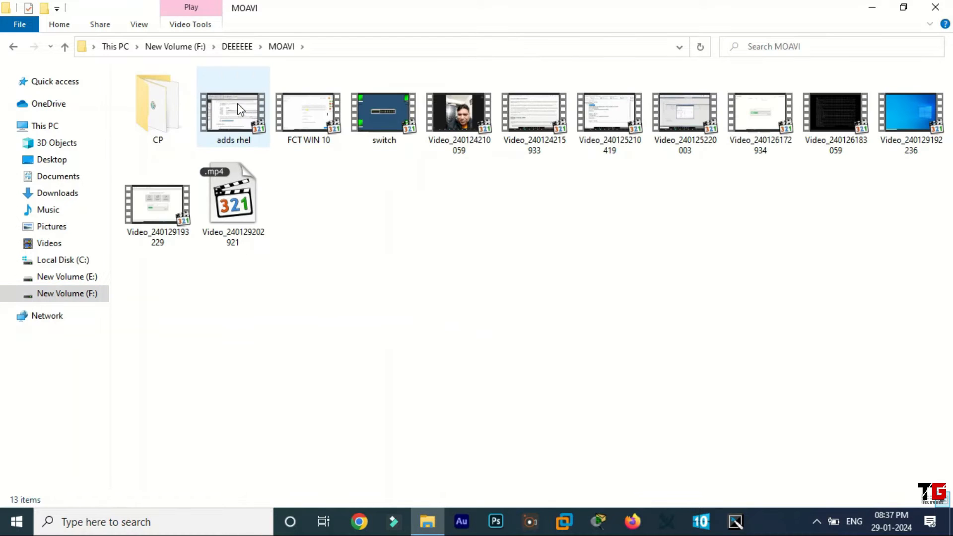
pyautogui.doubleClick(174, 104)
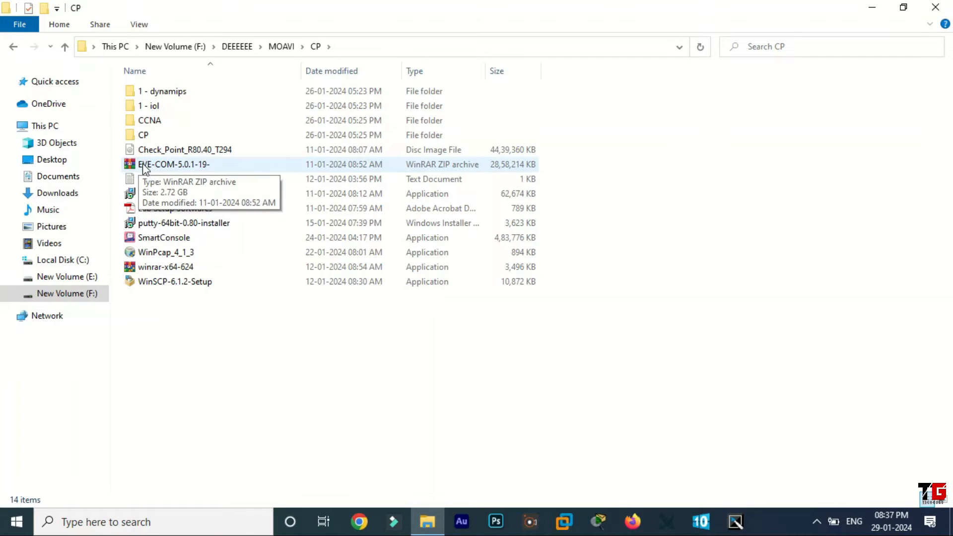
pyautogui.click(172, 166)
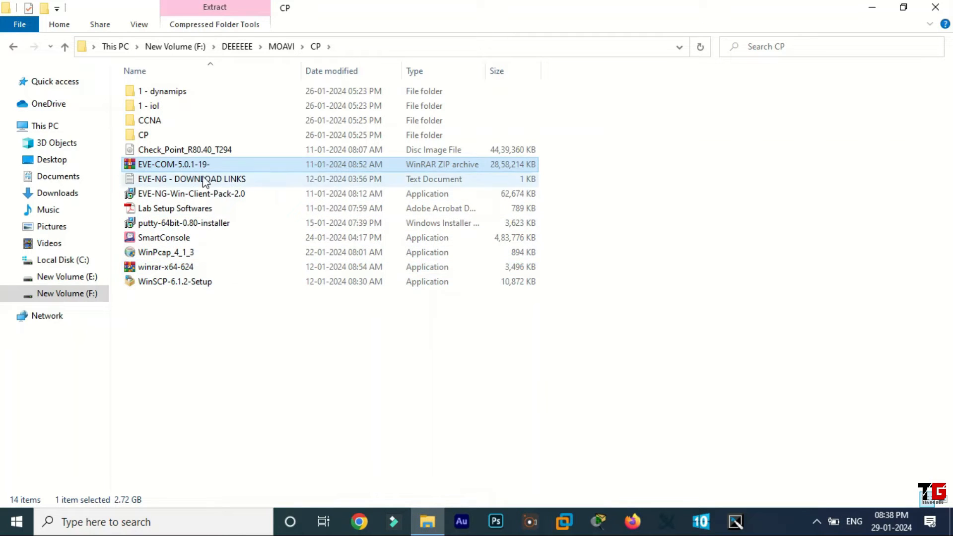
# Extract the EVE-COM-5.0.1-19- archive to F:\DEEEEEE\MOAVI\CP\EVE-COM-5.0.1-19- and close the archive and folder windows
pyautogui.doubleClick(201, 166)
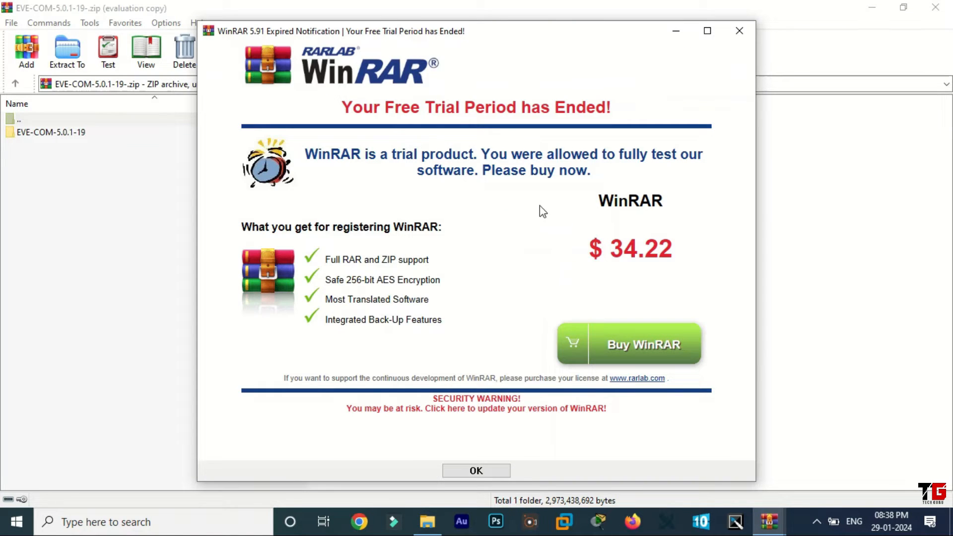
pyautogui.click(749, 34)
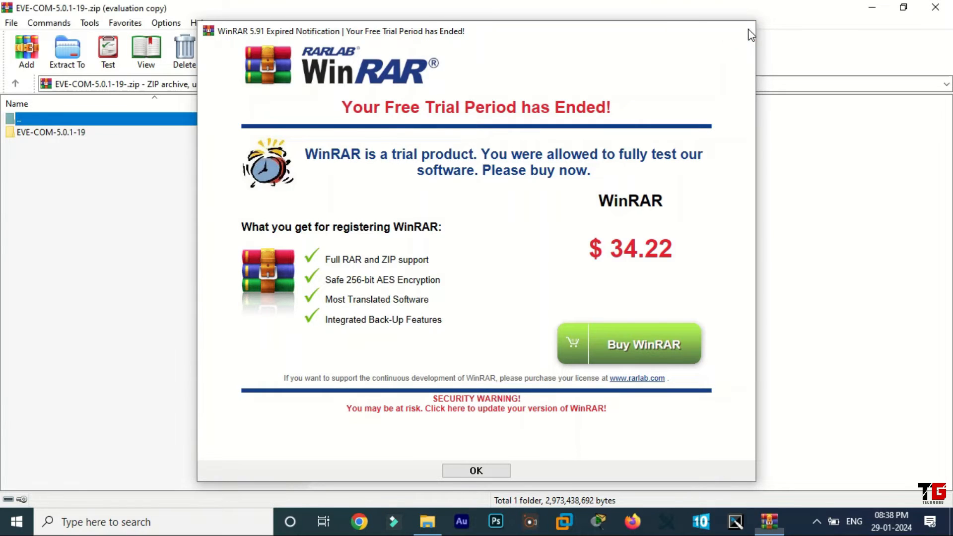
pyautogui.click(60, 52)
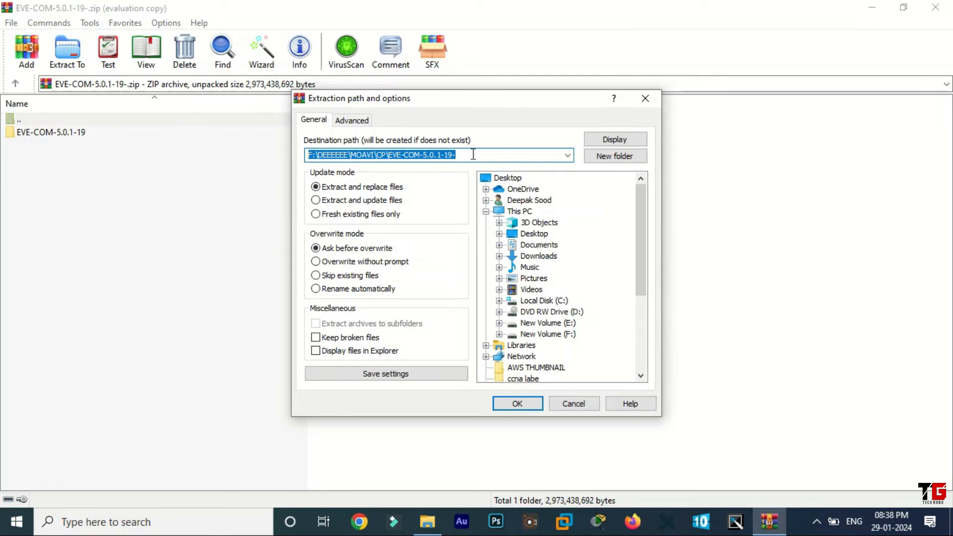
pyautogui.click(521, 402)
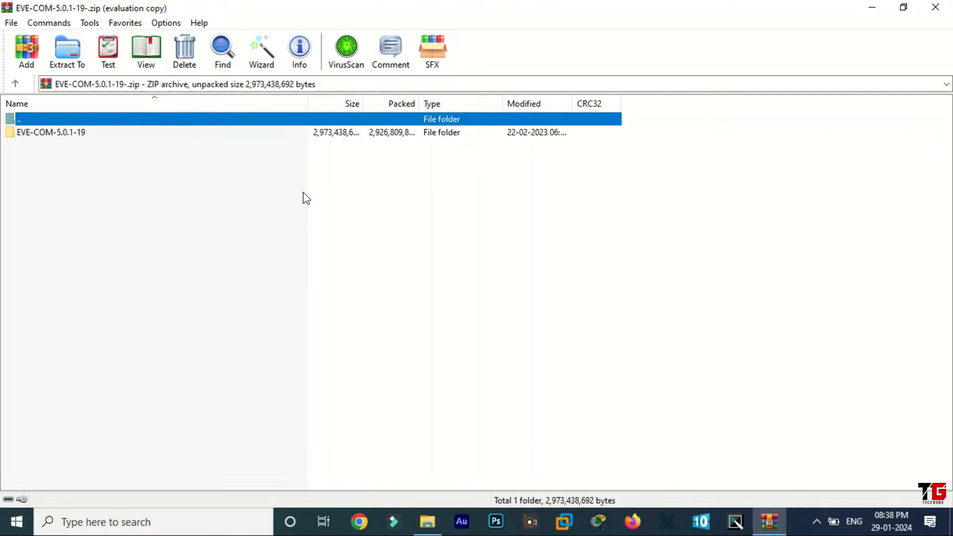
pyautogui.click(935, 8)
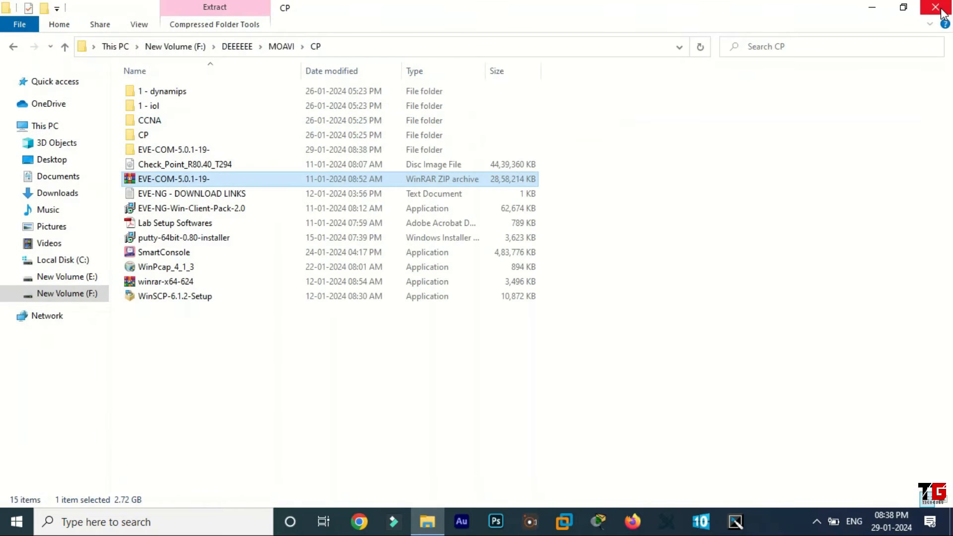
pyautogui.click(942, 13)
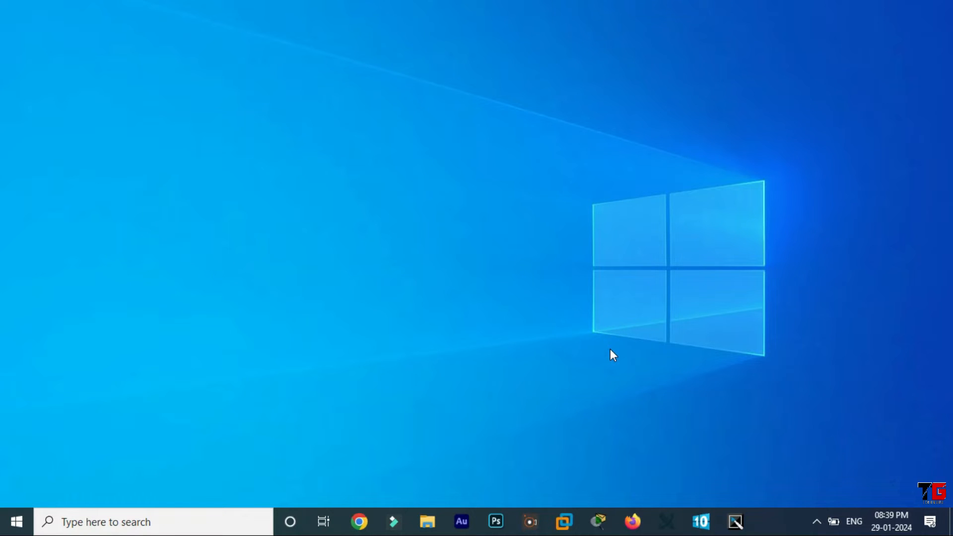
# Switch to VMware Workstation and open the EVE-CE virtual machine package from the extracted EVE-COM-5.0.1-19 folder in F:\DEEEEEE\MOAVI\CP
pyautogui.click(566, 523)
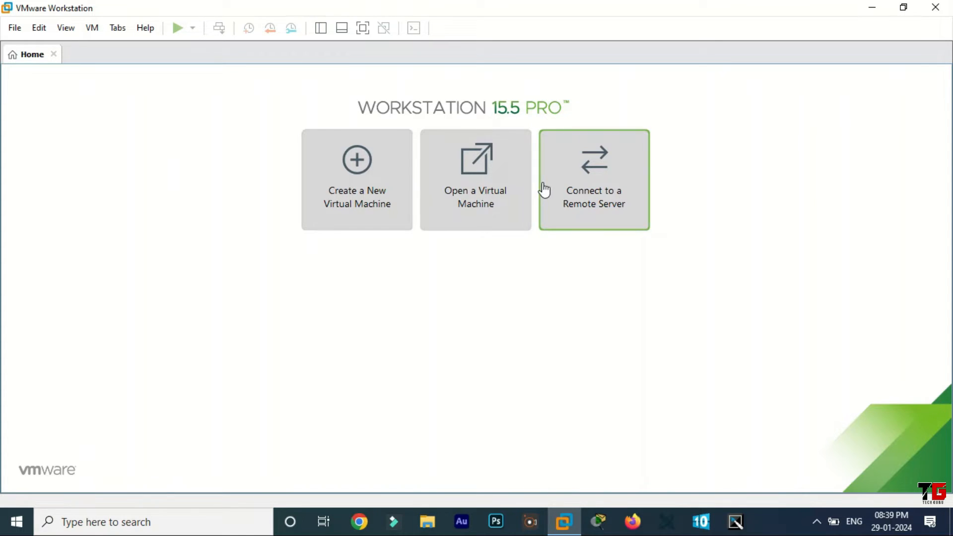
pyautogui.click(484, 196)
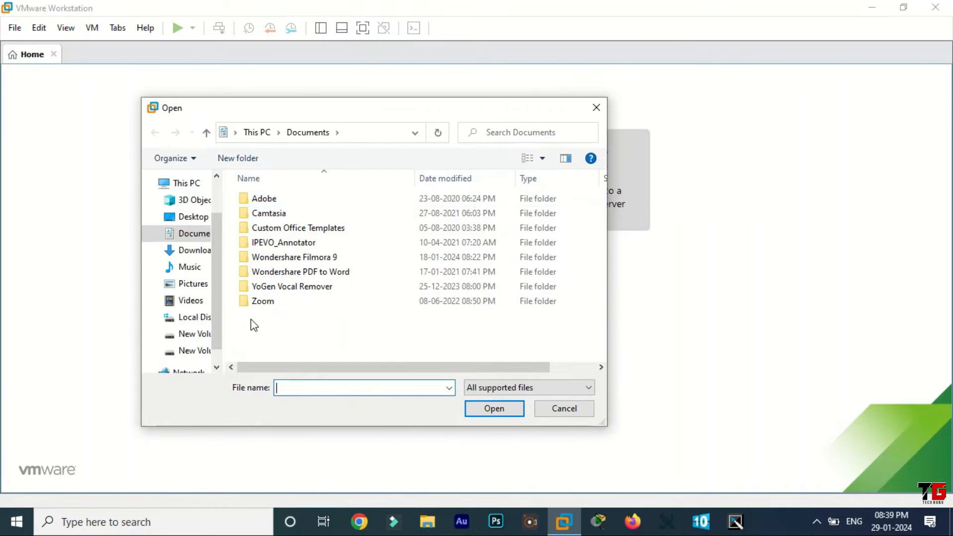
pyautogui.click(197, 354)
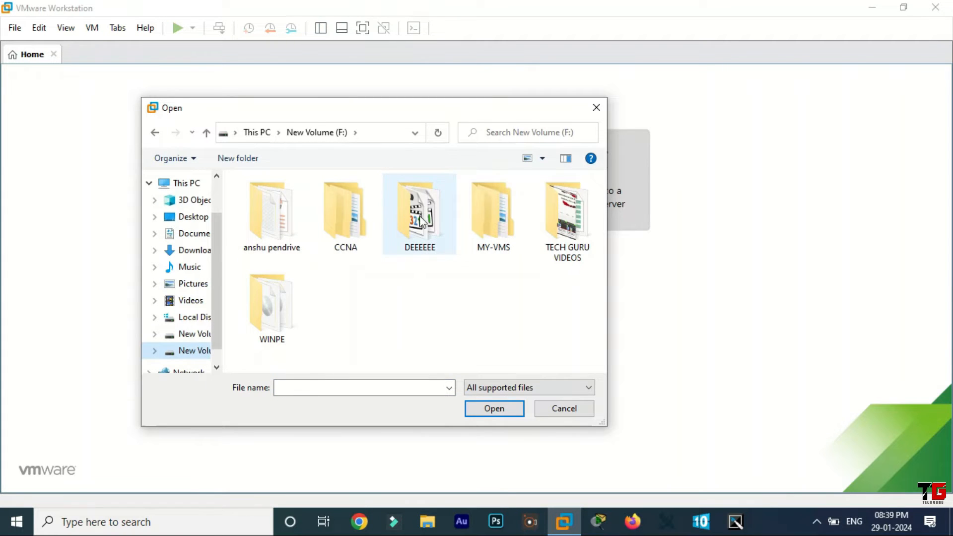
pyautogui.doubleClick(421, 221)
pyautogui.doubleClick(341, 217)
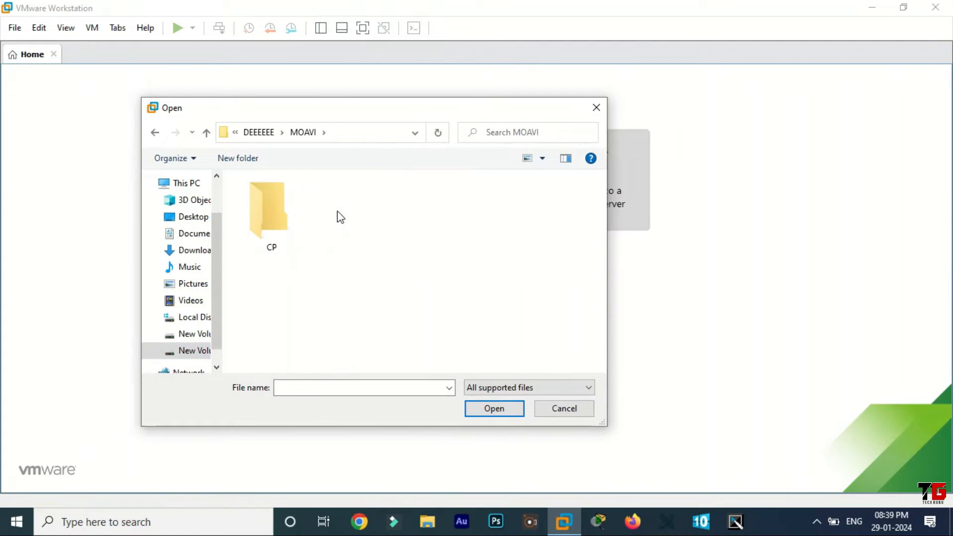
pyautogui.doubleClick(279, 203)
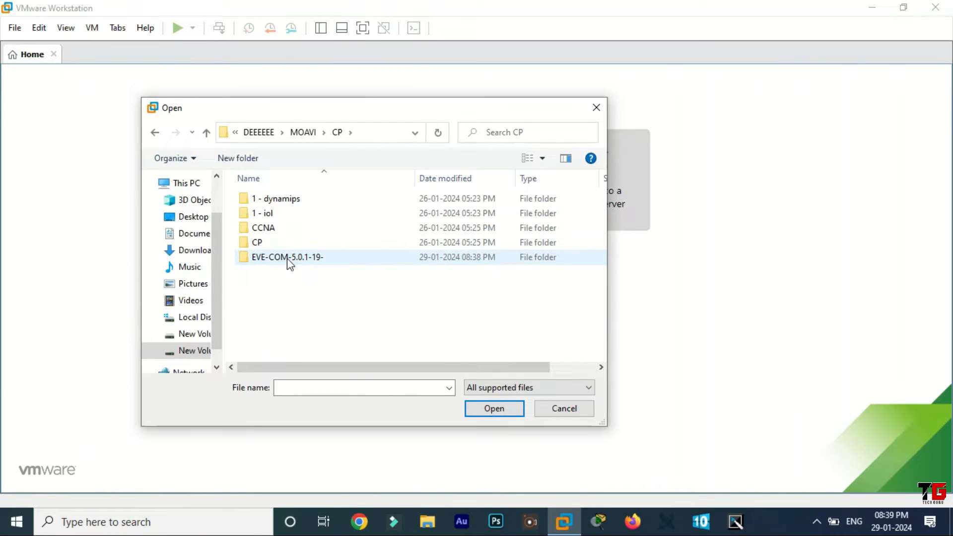
pyautogui.doubleClick(286, 262)
pyautogui.click(293, 201)
pyautogui.doubleClick(296, 208)
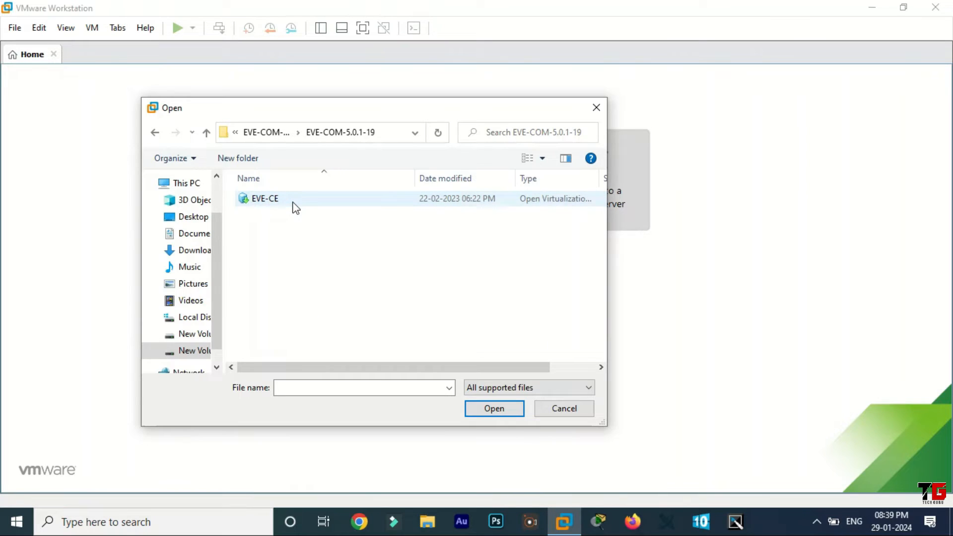
pyautogui.click(256, 203)
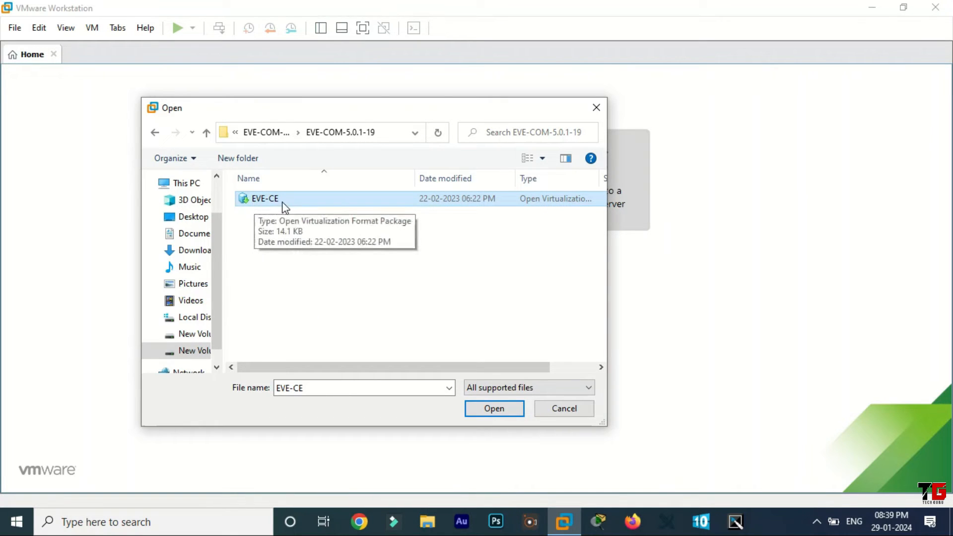
pyautogui.click(497, 412)
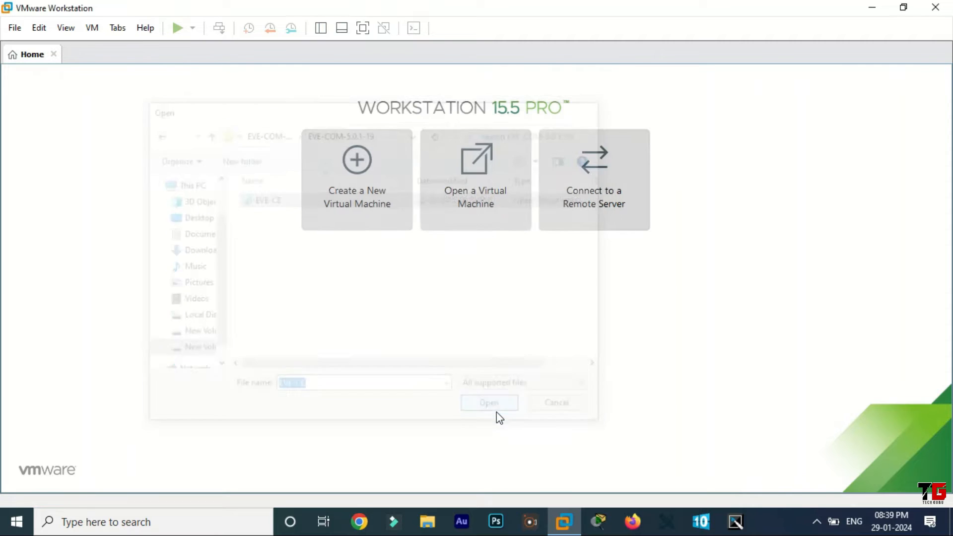
# Import the virtual machine under the name EVE-CE with F:\MY-VMS\EVE-CE as its storage path
pyautogui.moveTo(475, 183); pyautogui.dragTo(466, 248)
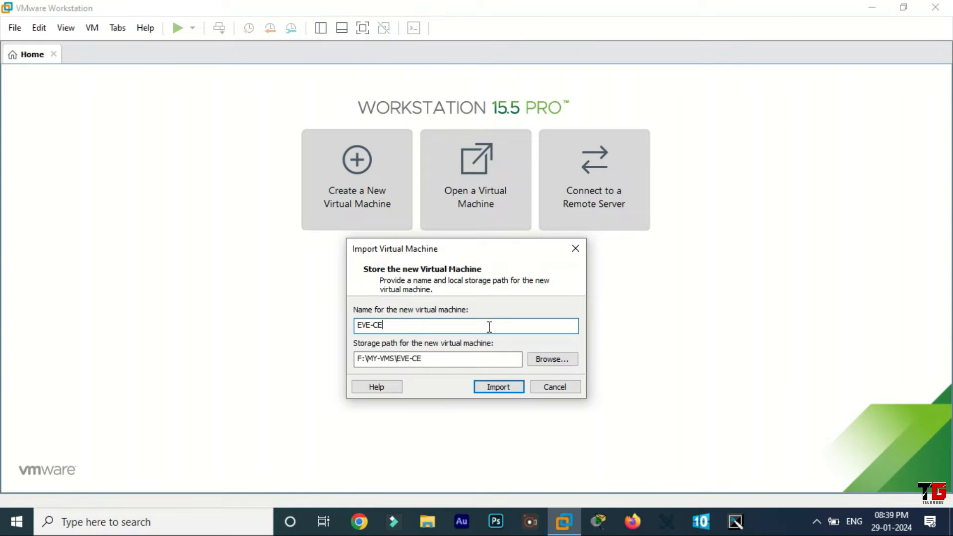
pyautogui.moveTo(393, 321); pyautogui.dragTo(354, 324)
pyautogui.click(498, 388)
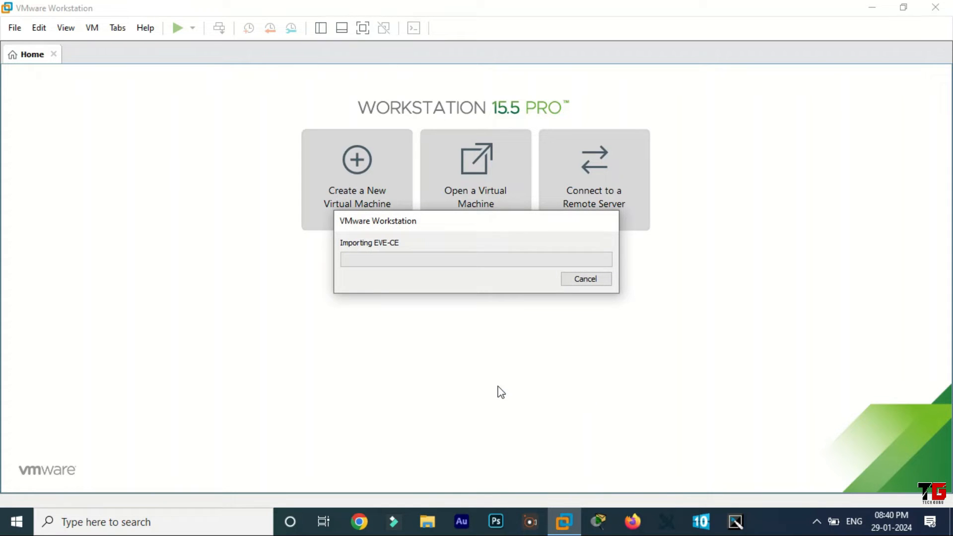
pyautogui.moveTo(475, 219); pyautogui.dragTo(475, 268)
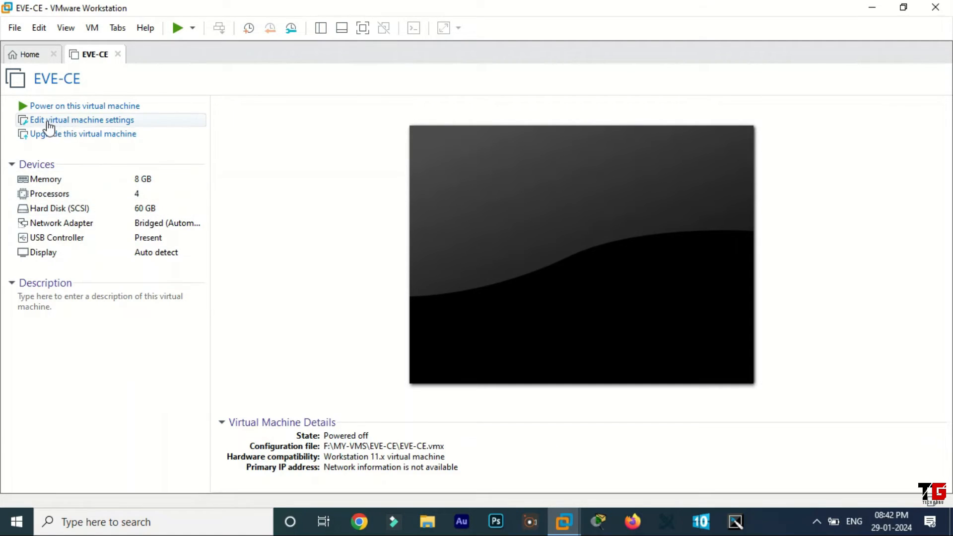
# Add a new 500 GB SCSI virtual hard disk to the EVE-CE virtual machine, split into multiple files and stored as EVE-CE.vmdk
pyautogui.click(127, 122)
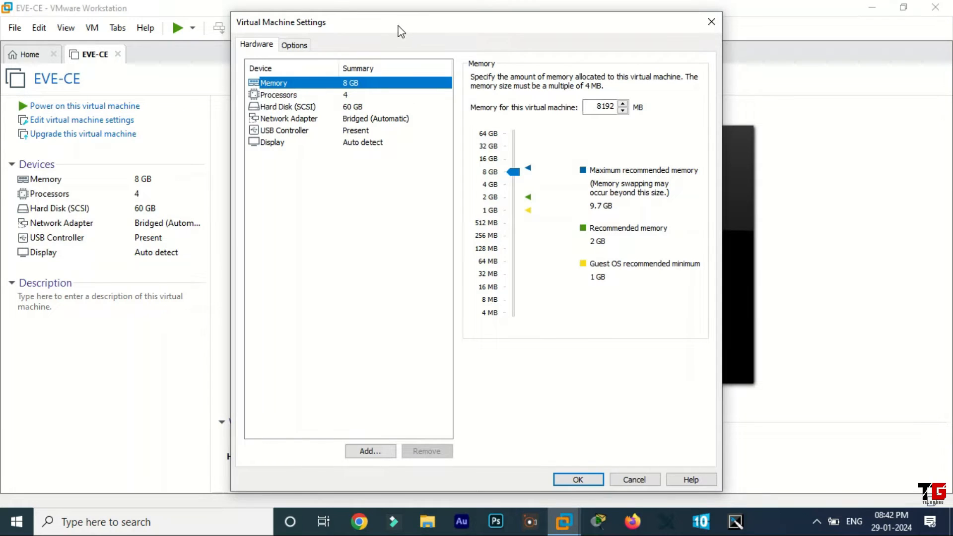
pyautogui.moveTo(398, 23); pyautogui.dragTo(386, 23)
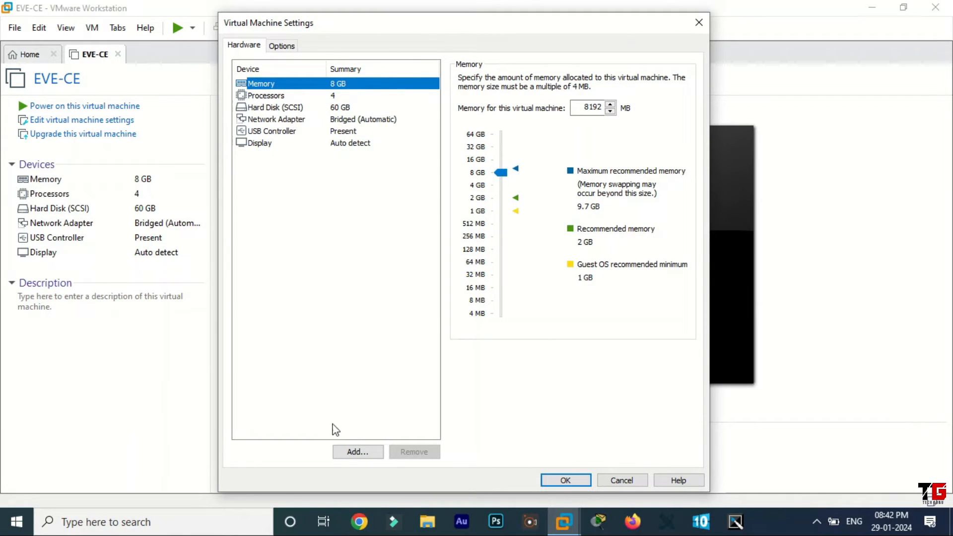
pyautogui.click(359, 452)
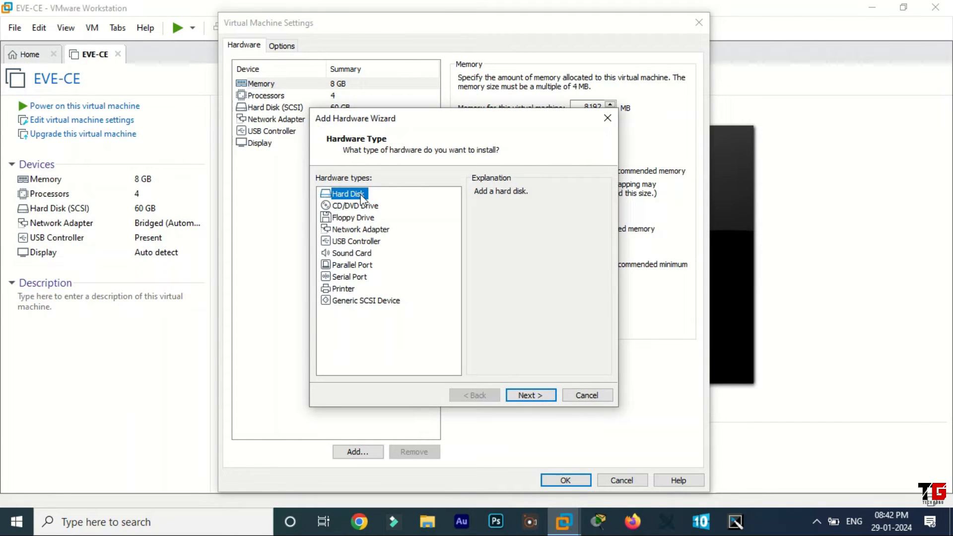
pyautogui.click(529, 394)
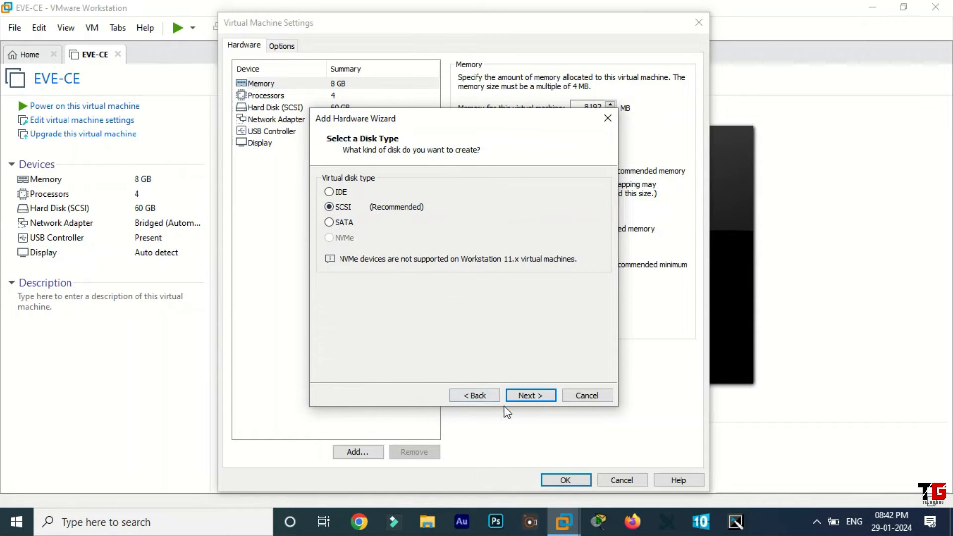
pyautogui.click(530, 396)
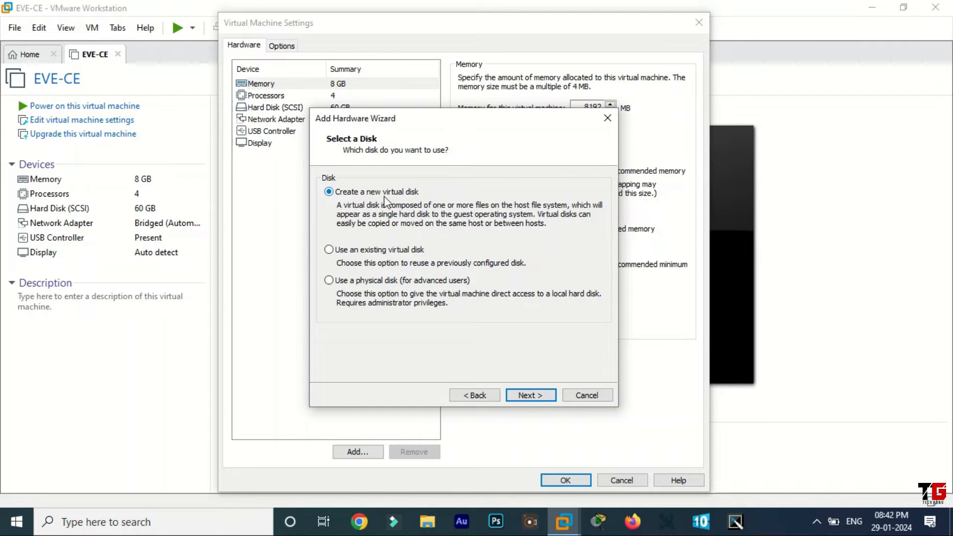
pyautogui.click(522, 396)
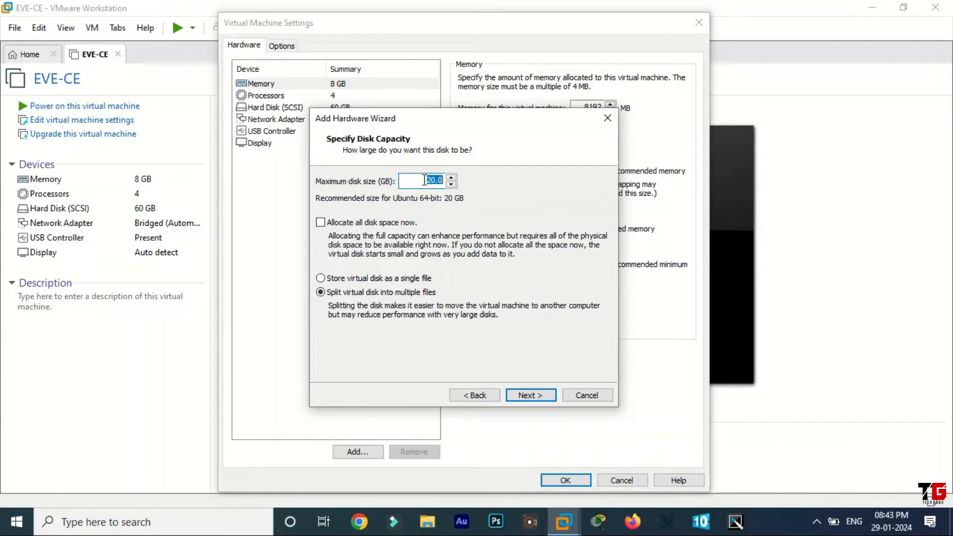
pyautogui.write('500')
pyautogui.click(528, 396)
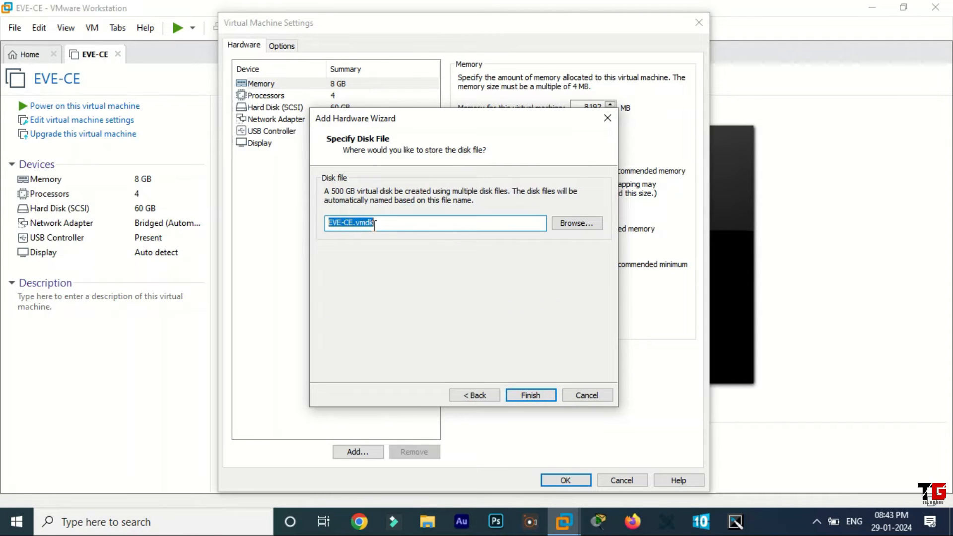
pyautogui.click(538, 396)
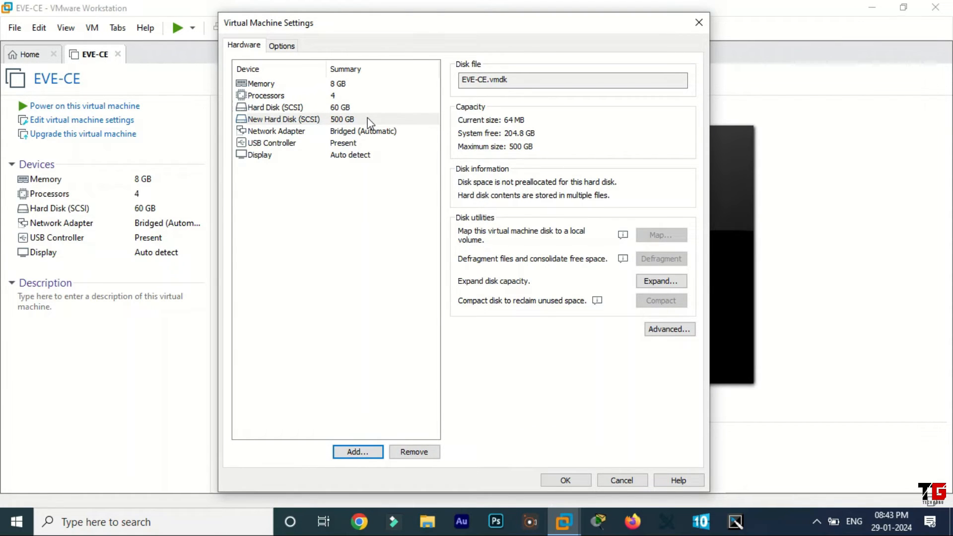
# Set the virtual machine's network adapter to NAT, check the processor virtualization options, and save the hardware settings
pyautogui.click(276, 134)
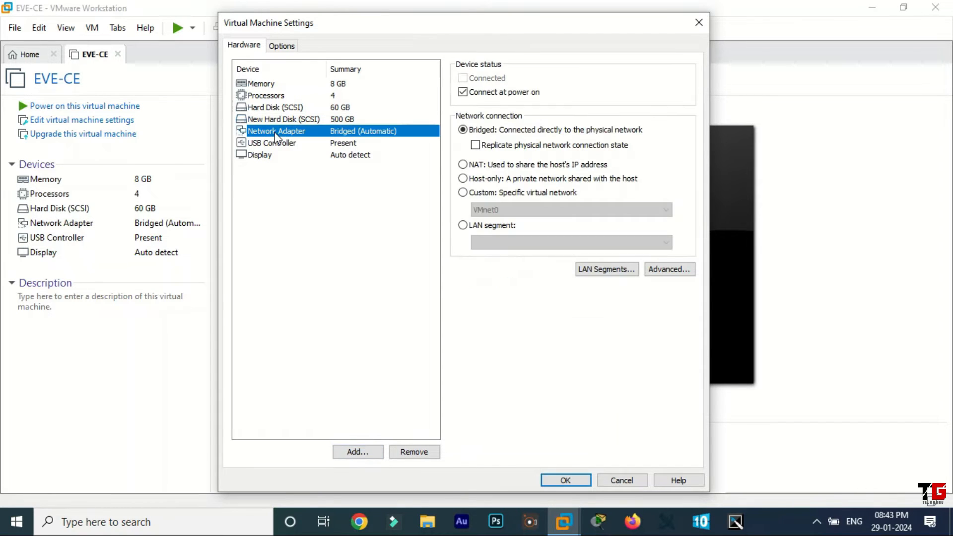
pyautogui.click(461, 166)
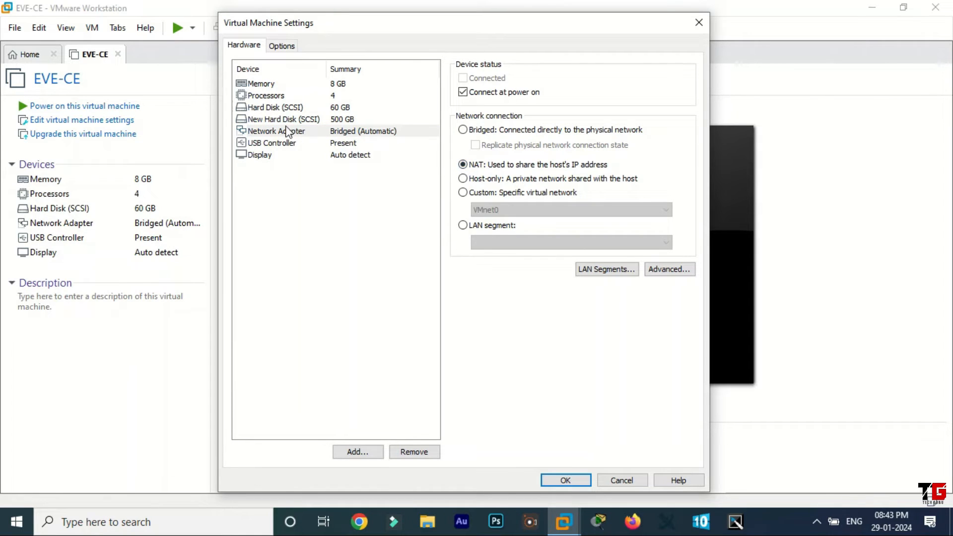
pyautogui.click(270, 96)
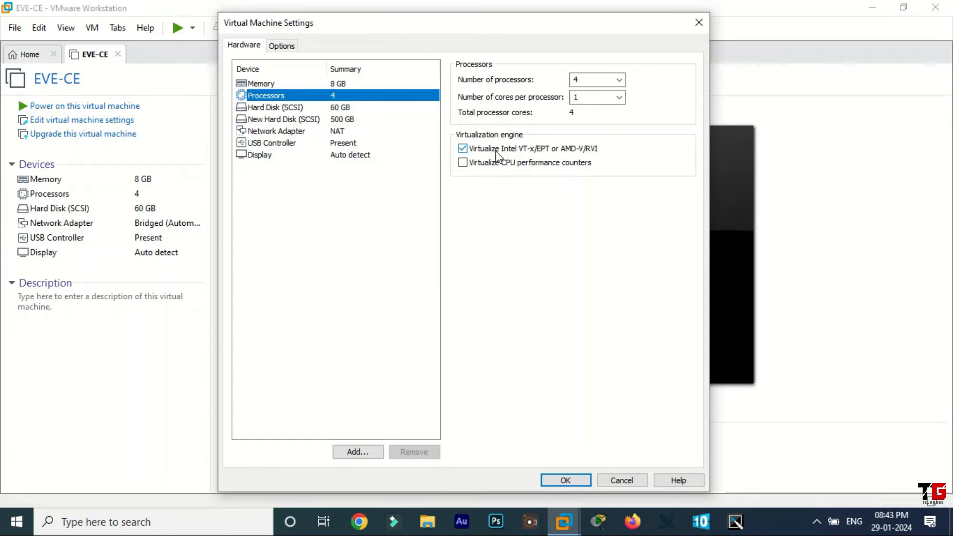
pyautogui.click(566, 479)
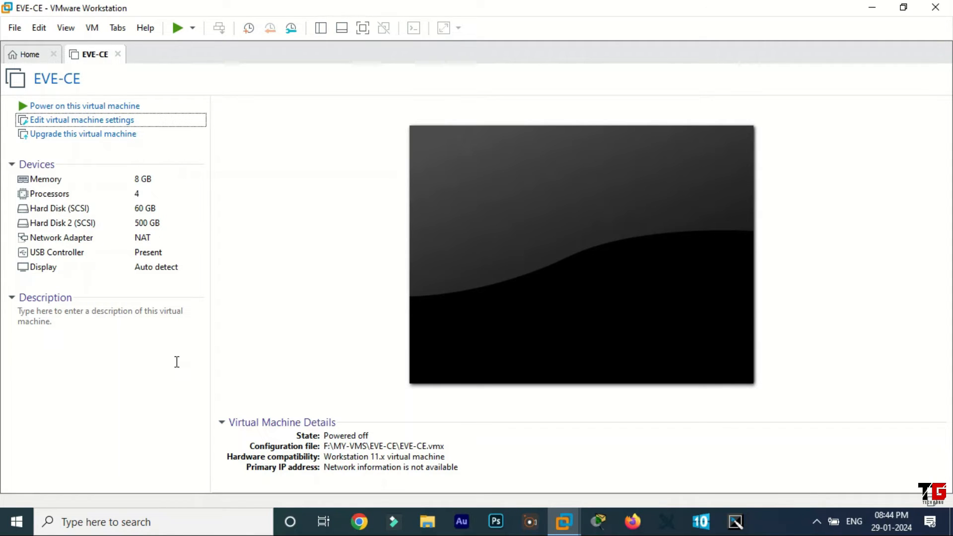
# Open the Windows Services console by running services.msc
pyautogui.press('super+r')
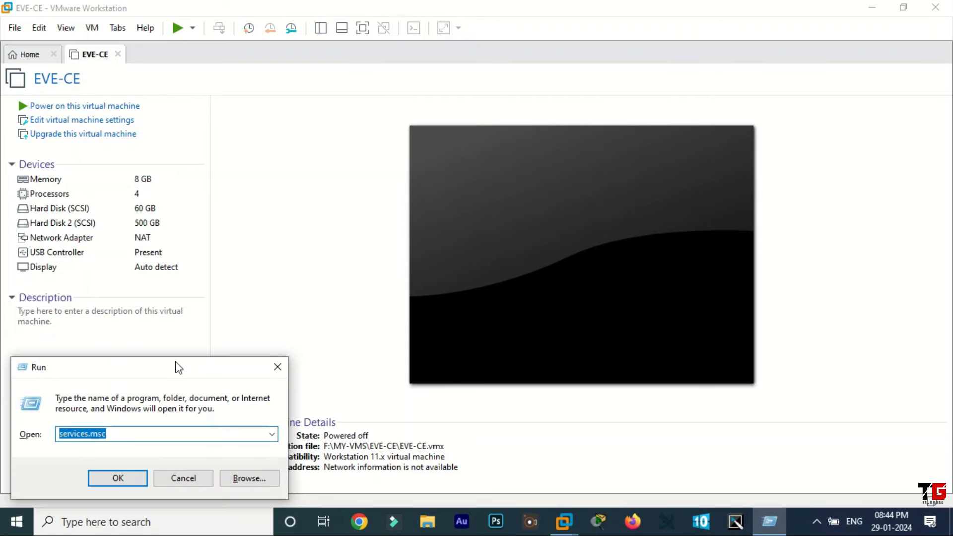
pyautogui.write('services.m')
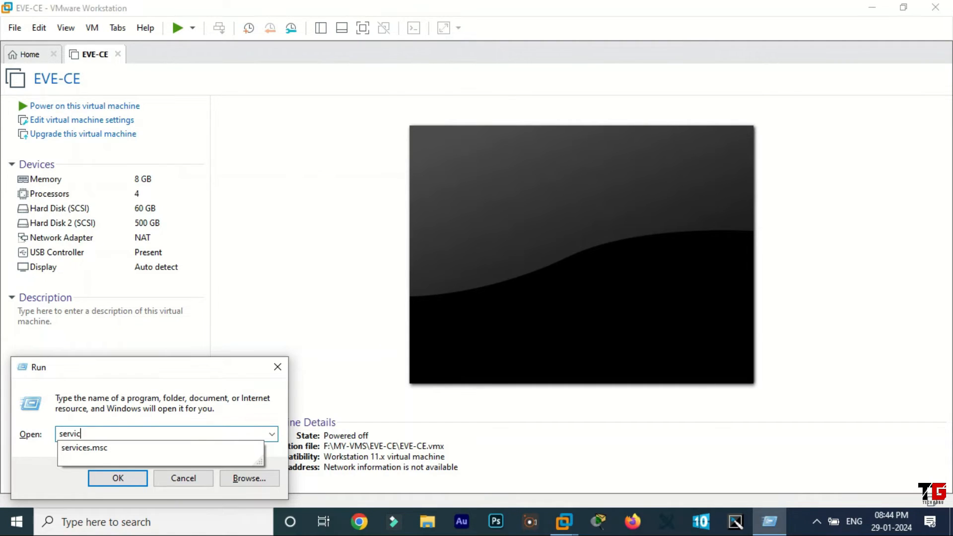
pyautogui.write('sc')
pyautogui.click(131, 485)
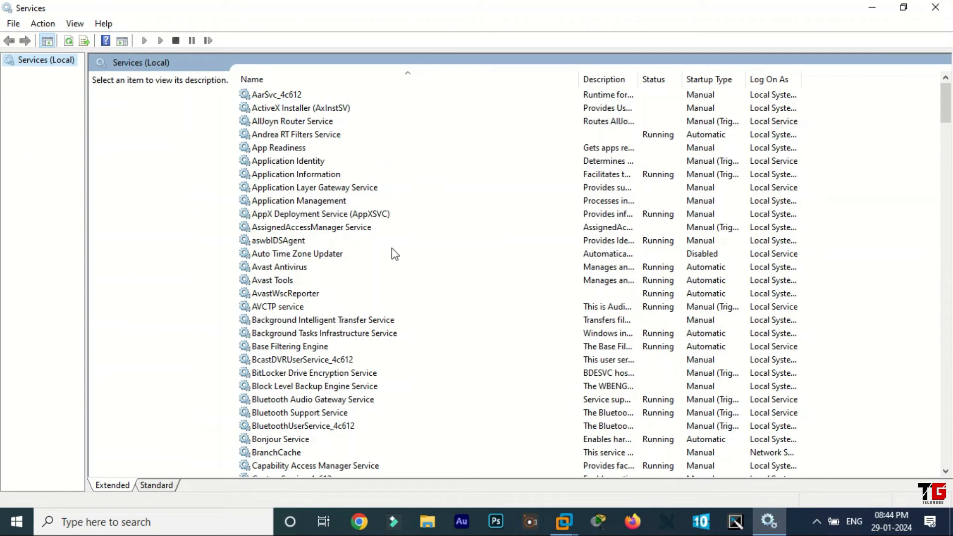
# Check the startup type and status of the VMware DHCP Service in its properties, and close the Services console
pyautogui.click(304, 253)
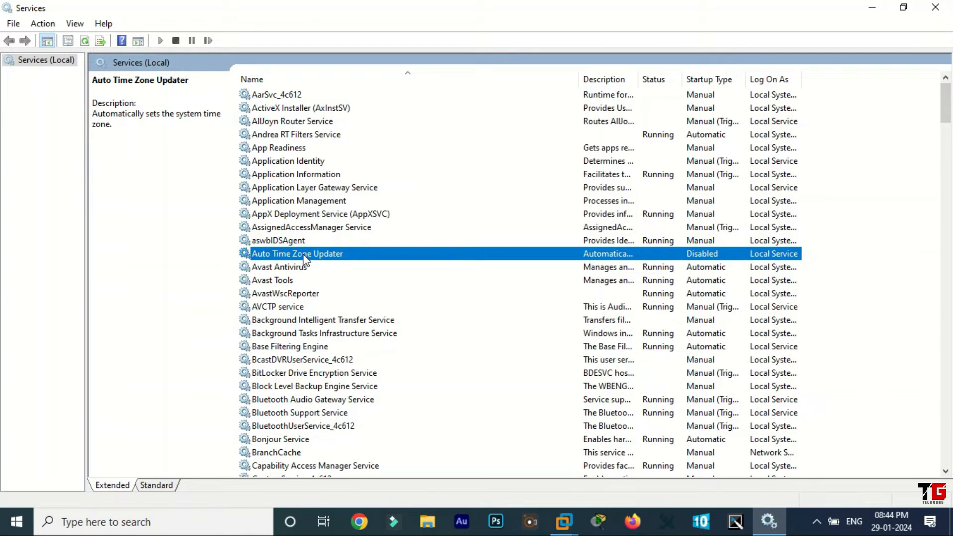
pyautogui.press('v')
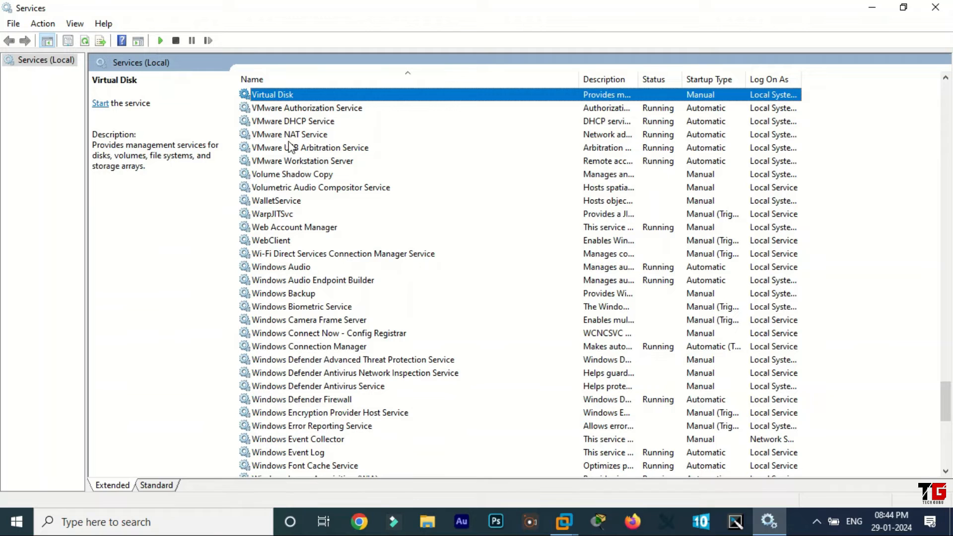
pyautogui.click(282, 125)
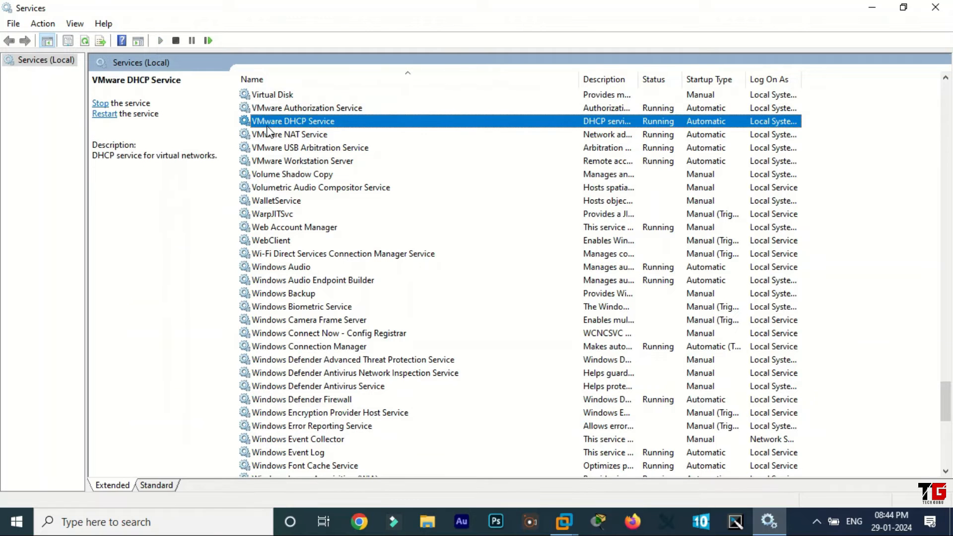
pyautogui.doubleClick(333, 128)
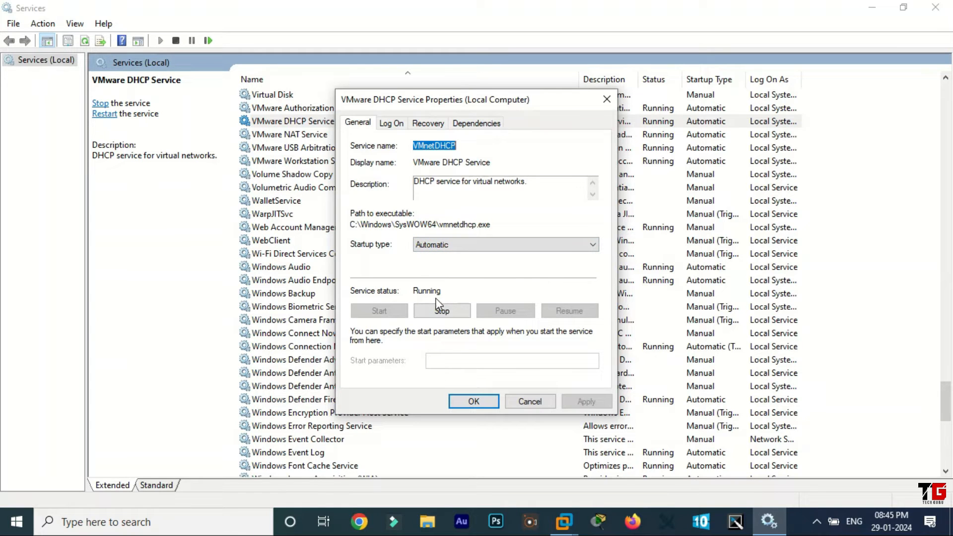
pyautogui.click(475, 400)
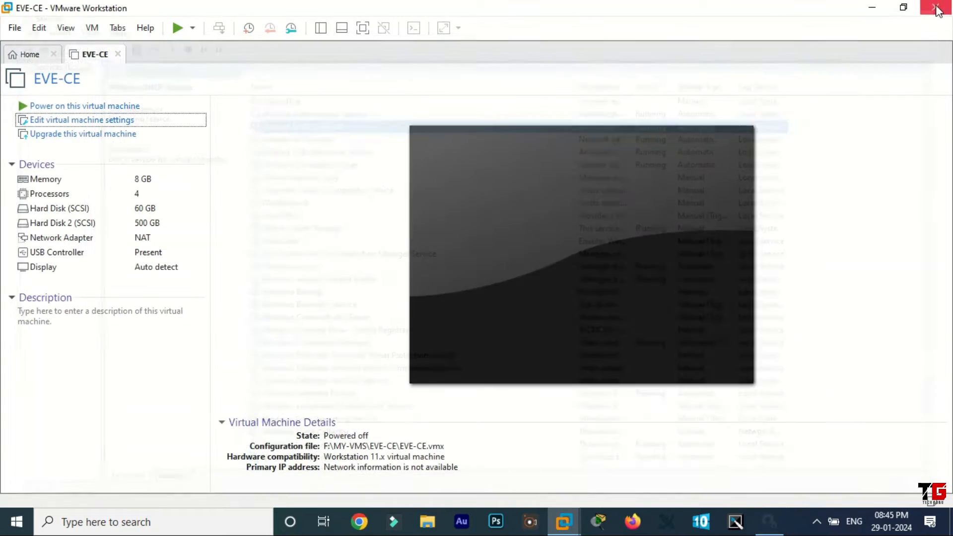
pyautogui.click(936, 7)
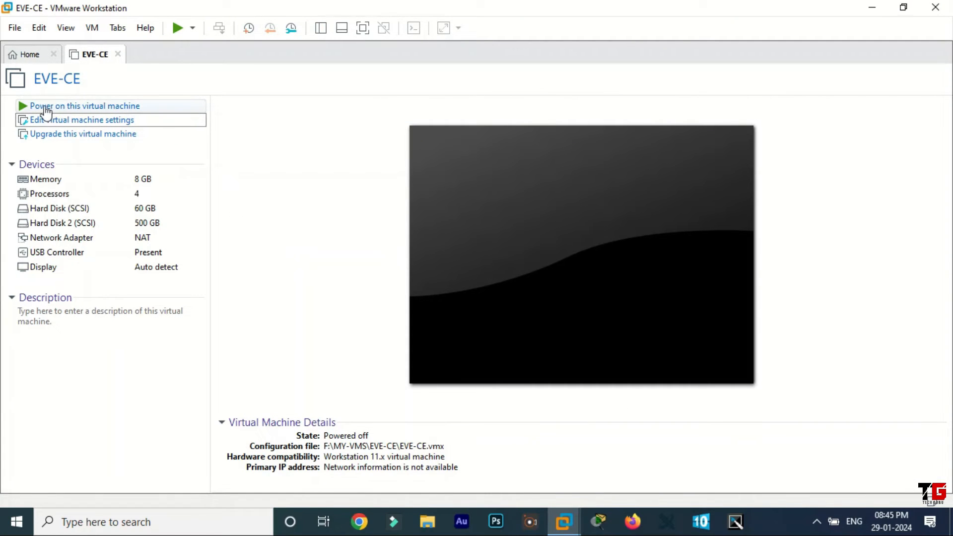
# Power on the EVE-CE virtual machine, show it in full screen, and log in to its console as root
pyautogui.click(110, 108)
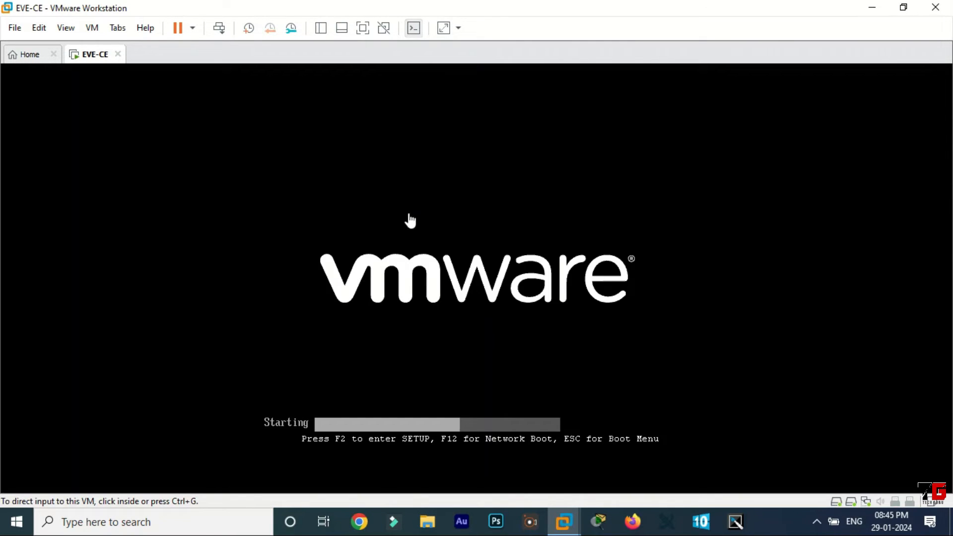
pyautogui.click(363, 29)
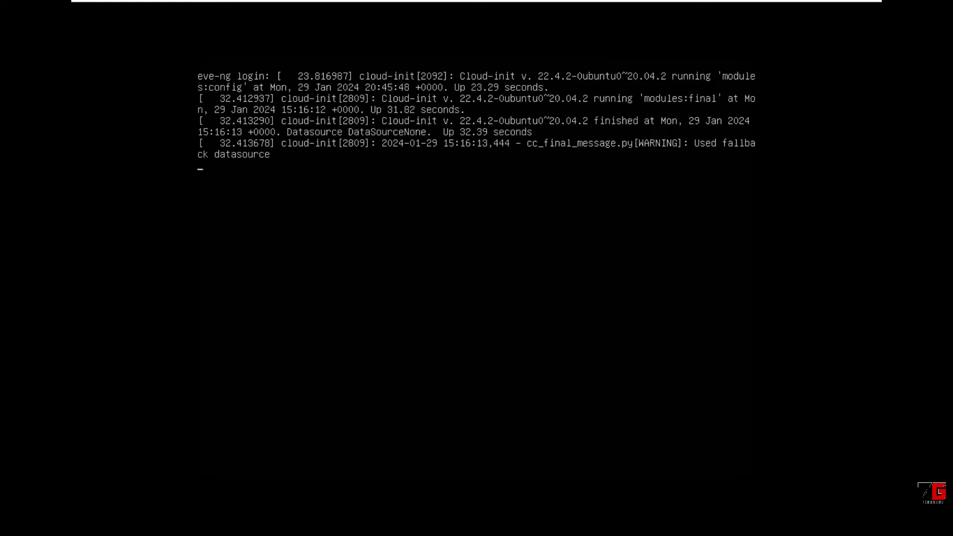
pyautogui.press('Return')
pyautogui.write('root')
pyautogui.press('Return')
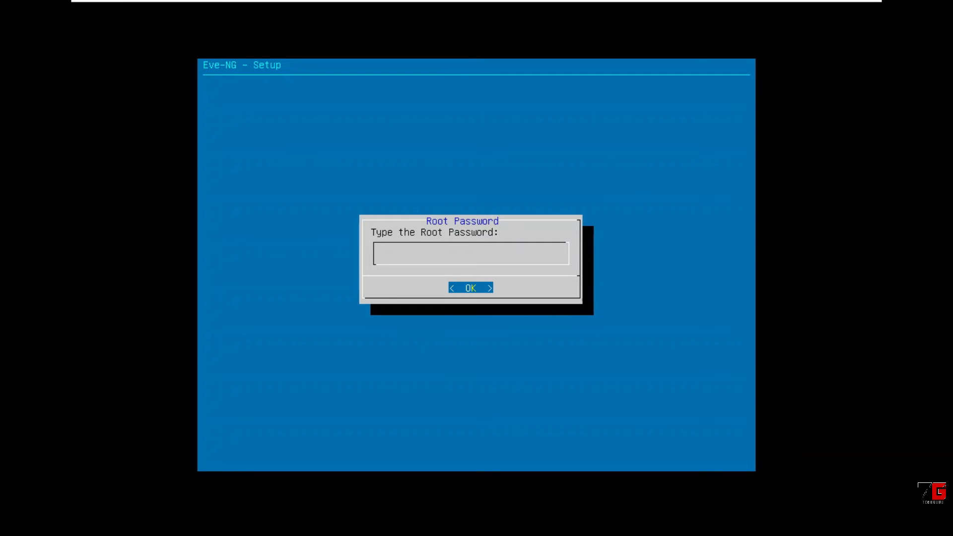
# Enter and repeat the root password in the Eve-NG setup, and accept eve-ng as hostname and example.com as DNS domain name
pyautogui.press('Return')
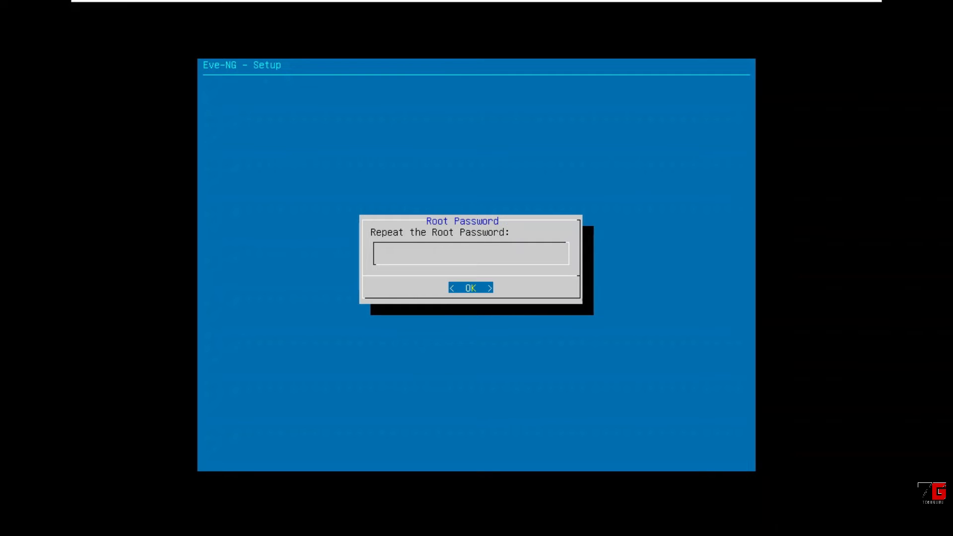
pyautogui.press('Return')
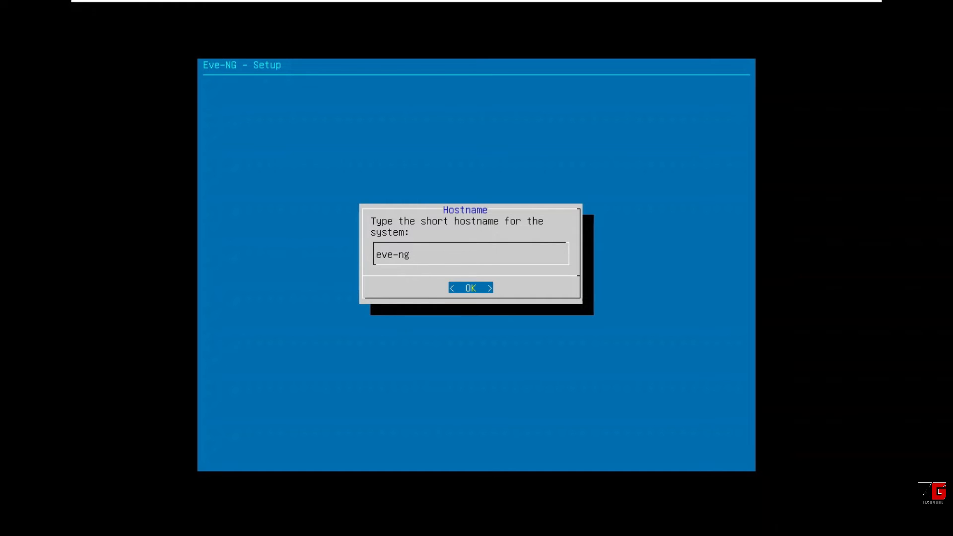
pyautogui.press('Return')
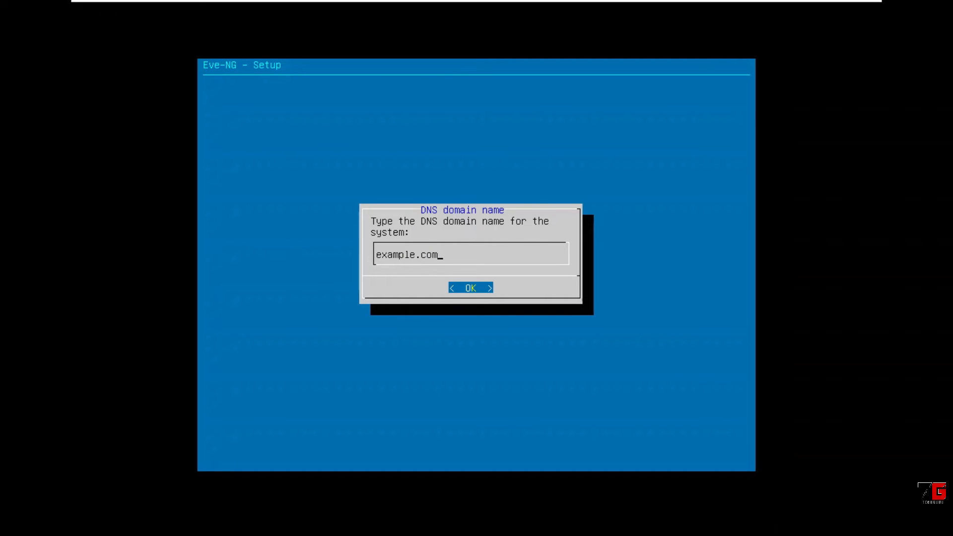
pyautogui.press('Return')
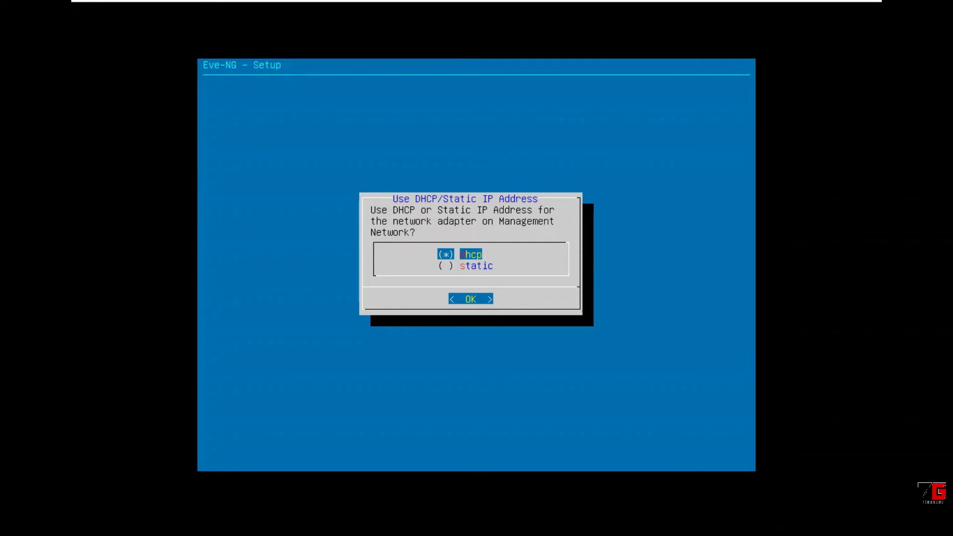
# Finish the Eve-NG network setup with DHCP addressing, no NTP server, and a direct connection to the Internet
pyautogui.press('Return')
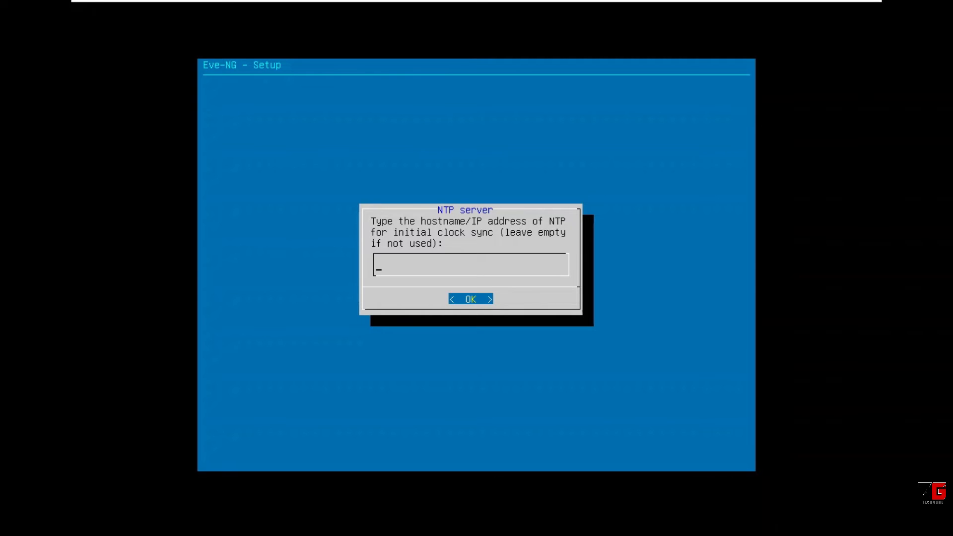
pyautogui.press('Return')
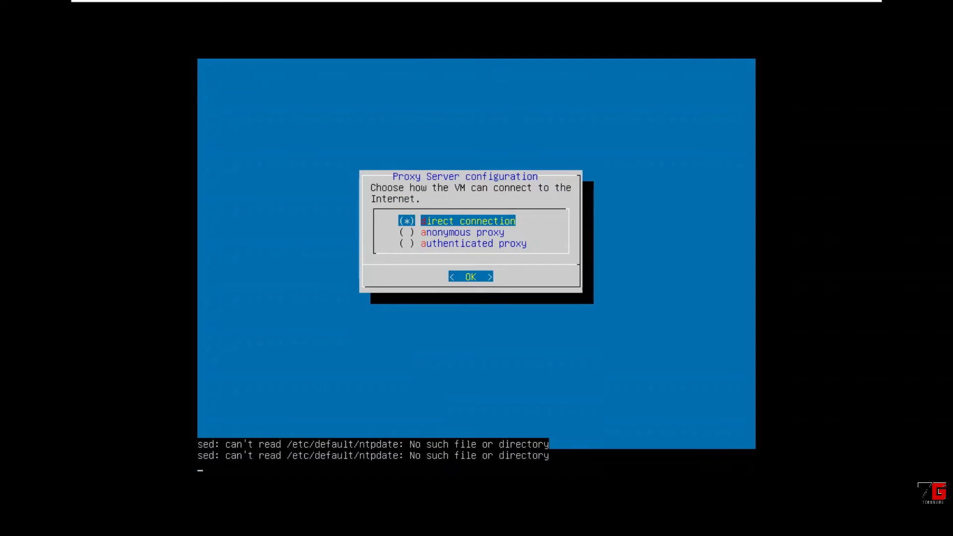
pyautogui.press('Return')
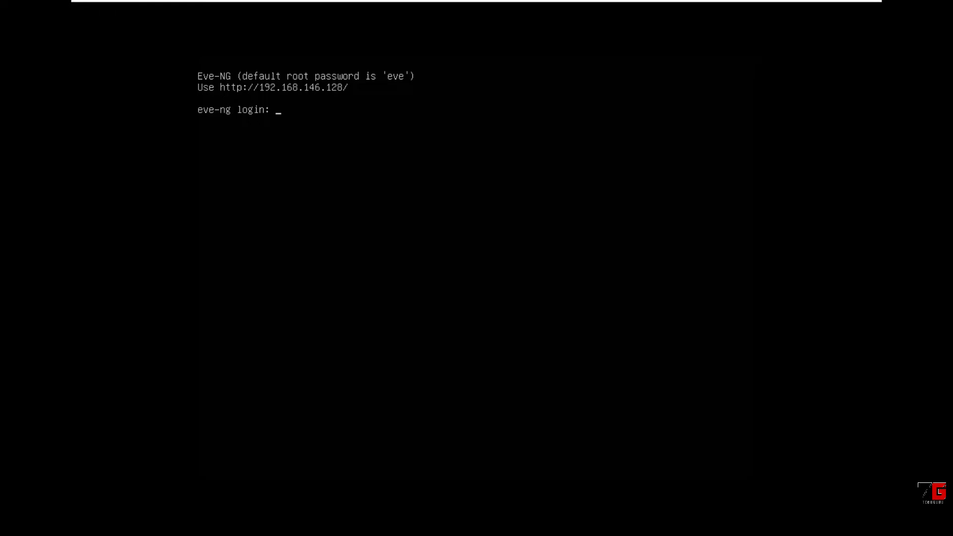
# Log in to the restarted eve-ng console as root with the account password, and clear the terminal screen
pyautogui.write('root')
pyautogui.press('Return')
pyautogui.write('eve')
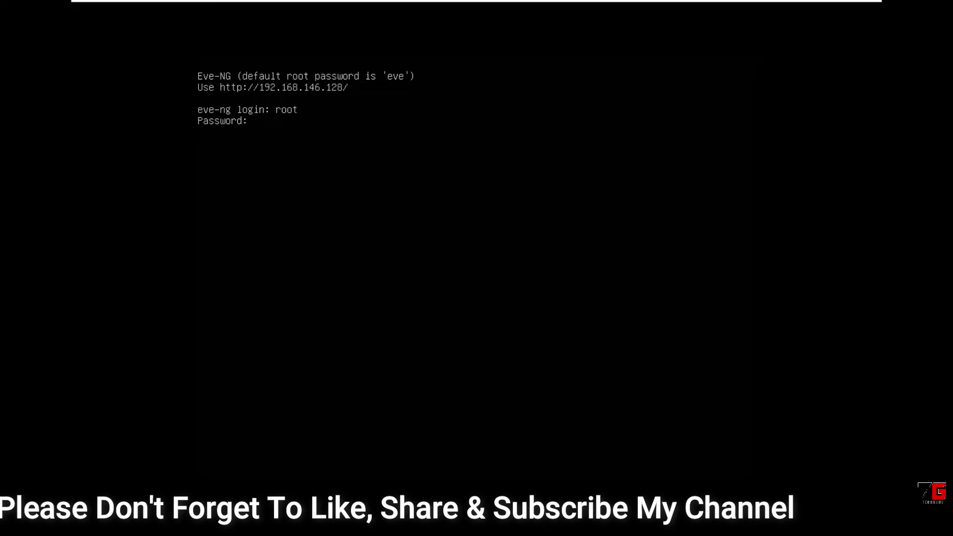
pyautogui.press('Return')
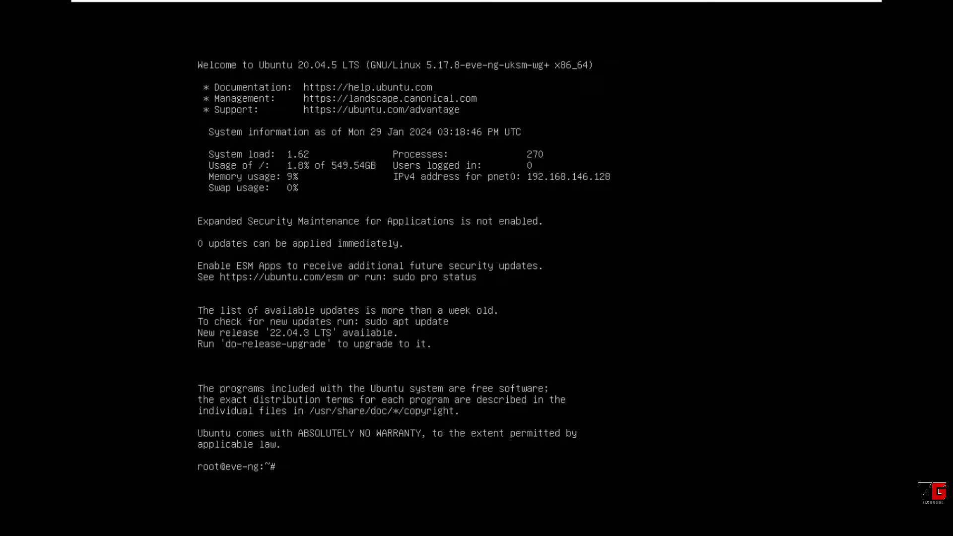
pyautogui.hotkey('ctrl', 'l')
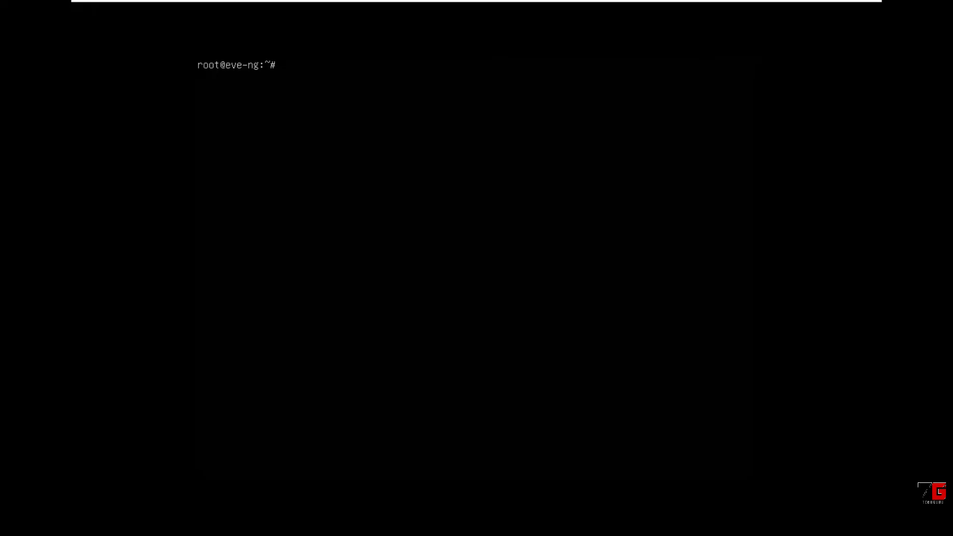
# List the block devices and their sizes on the eve-ng machine with lsblk
pyautogui.write('lsblk')
pyautogui.press('Return')
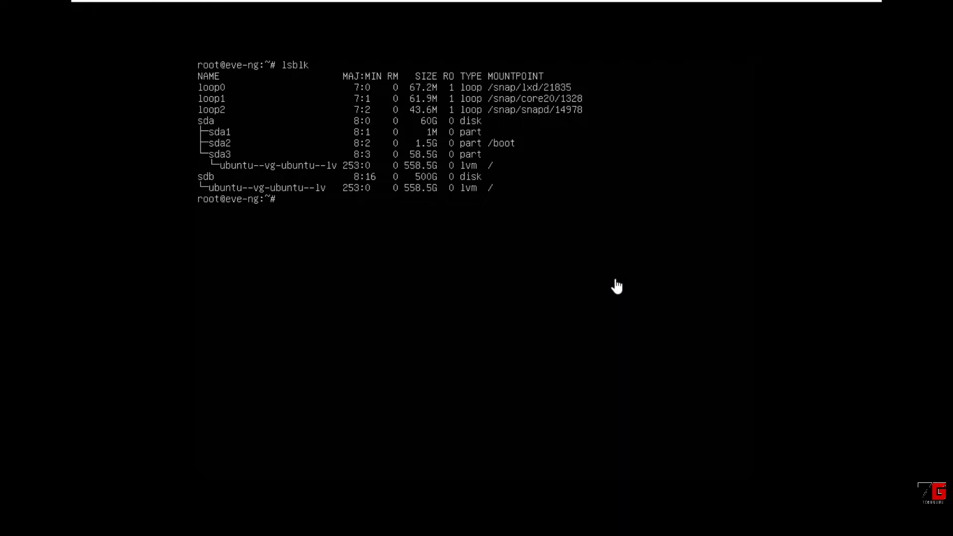
# Show the library of virtual machines, open WIN-N10 from it, and power that machine on
pyautogui.moveTo(714, 6)
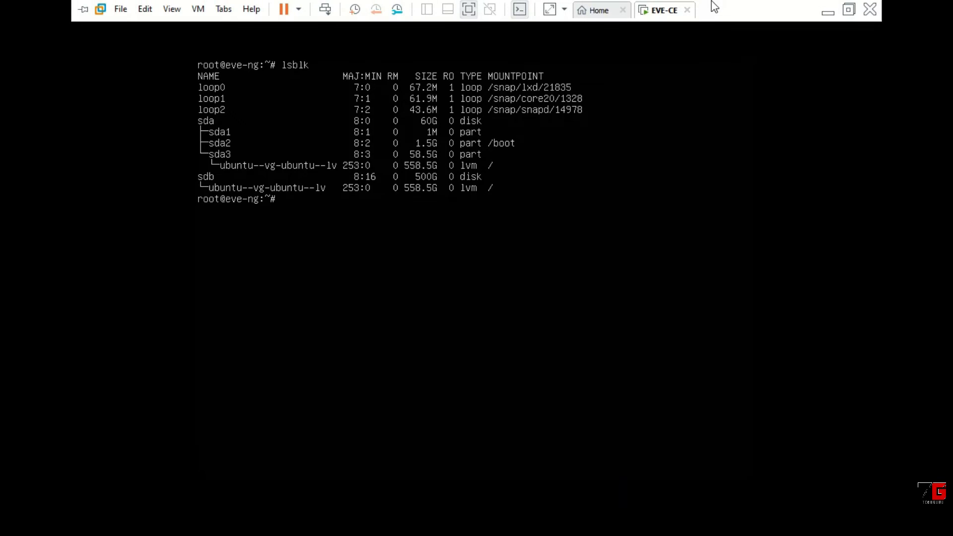
pyautogui.click(604, 12)
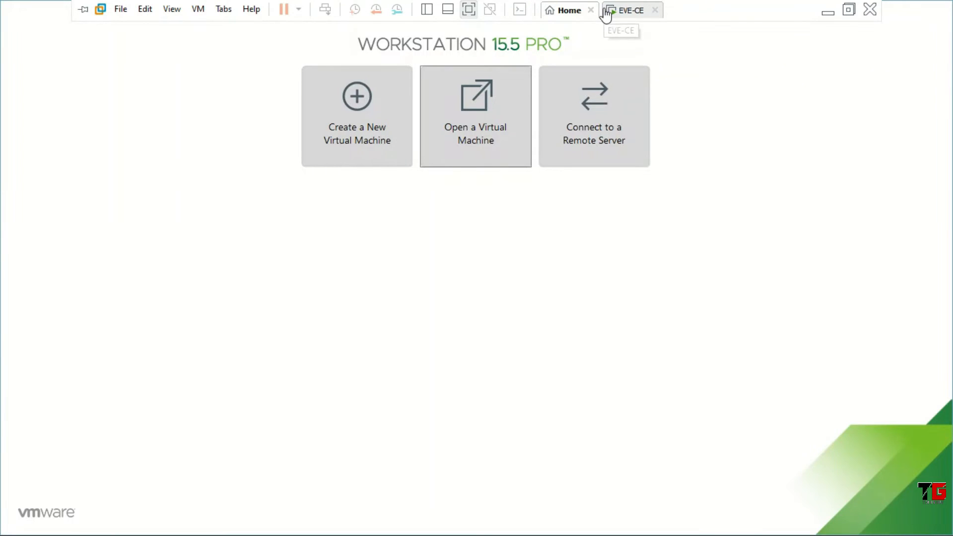
pyautogui.click(426, 9)
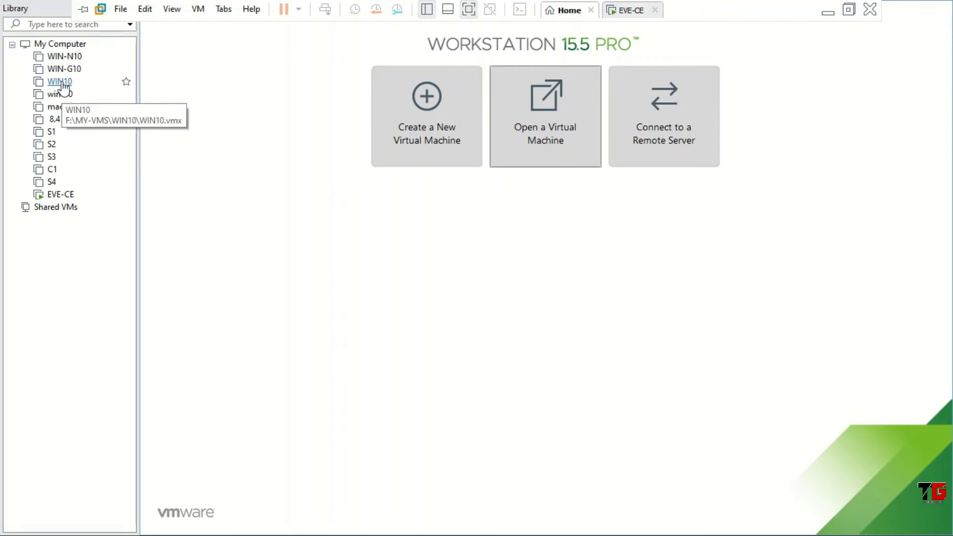
pyautogui.click(64, 56)
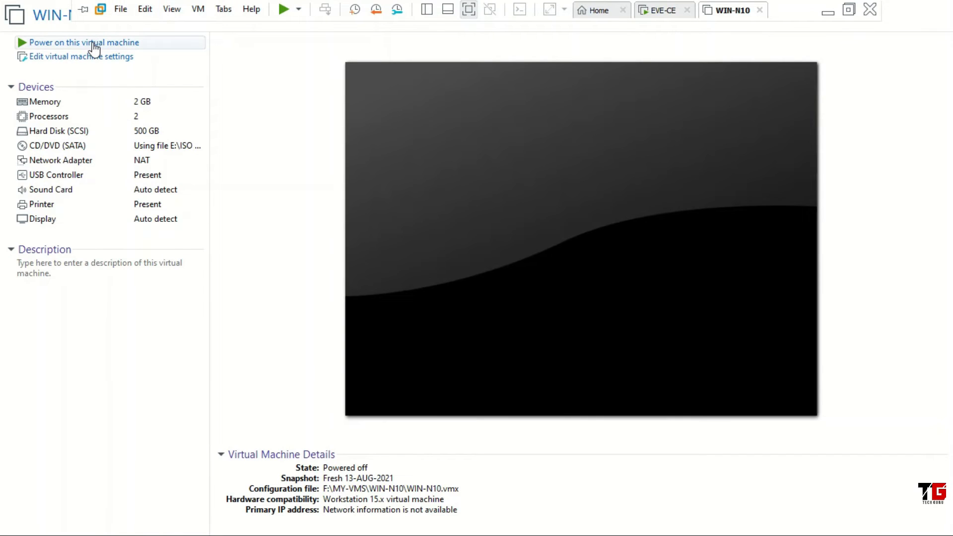
pyautogui.click(93, 44)
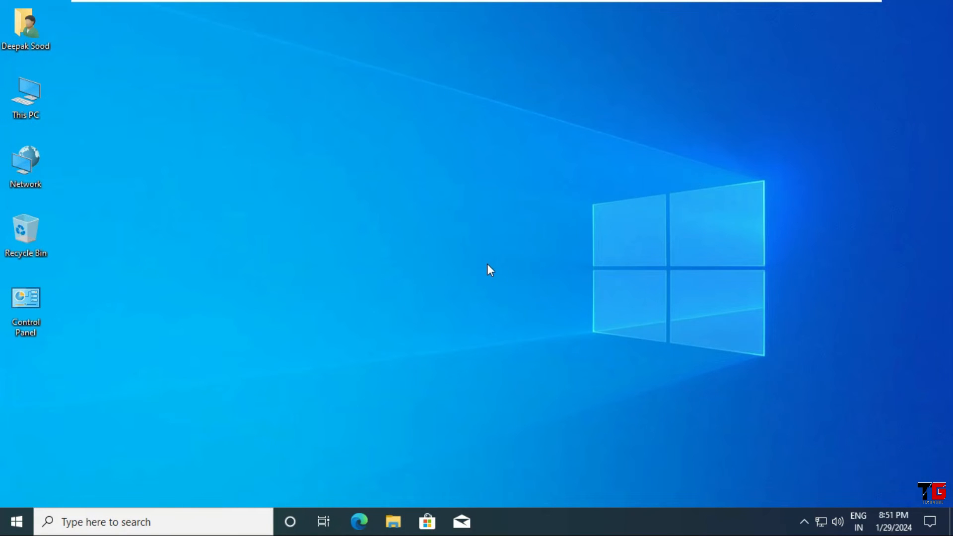
# Open a Command Prompt in the WIN-N10 machine and display its network configuration with ipconfig
pyautogui.press('super+r')
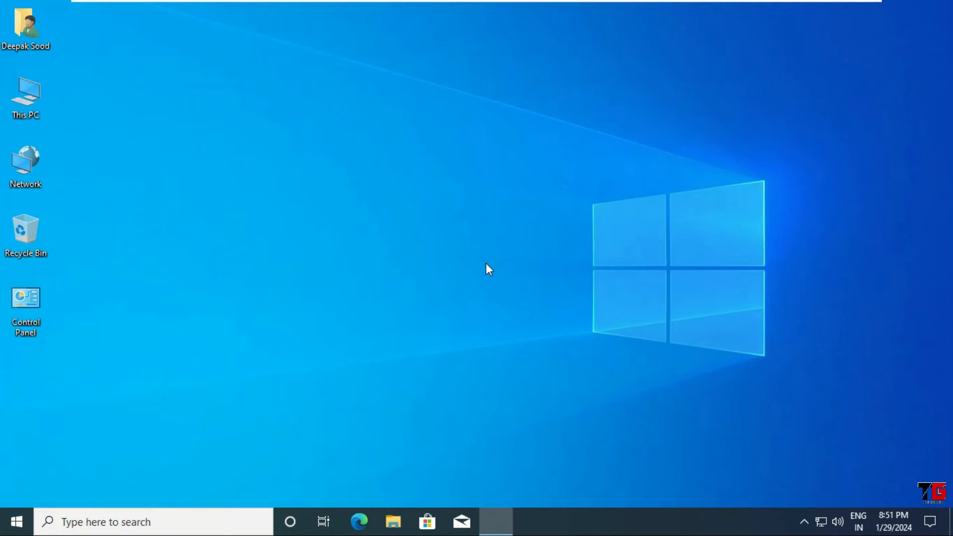
pyautogui.write('cmd')
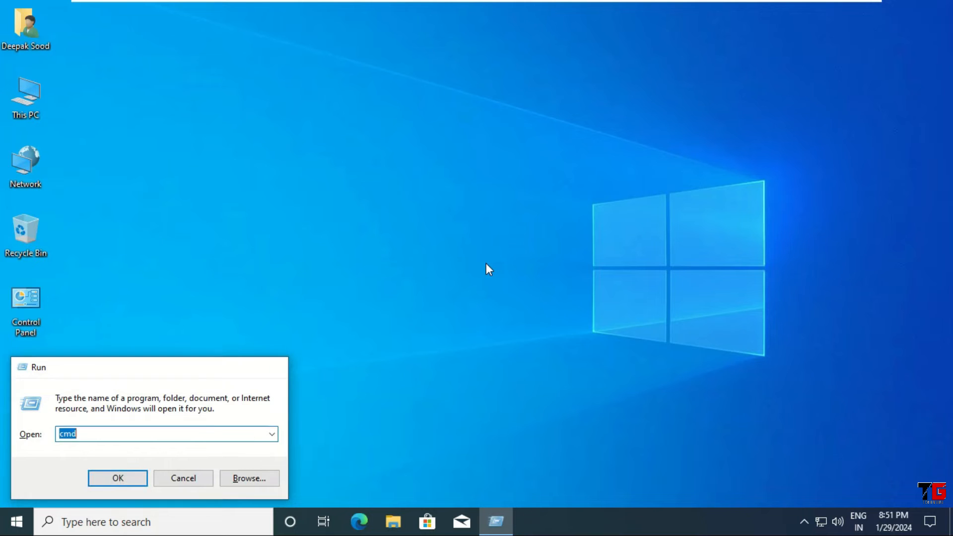
pyautogui.press('Return')
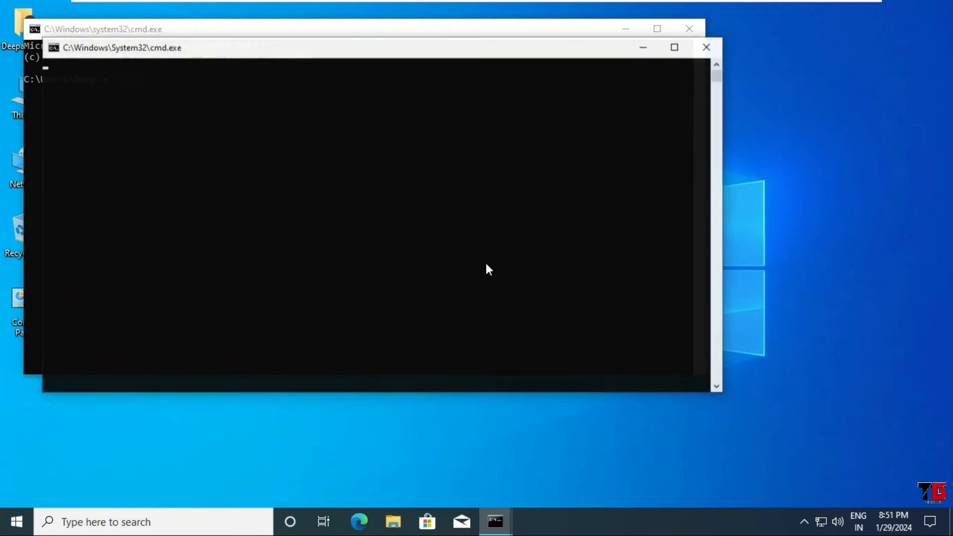
pyautogui.write('pconfig')
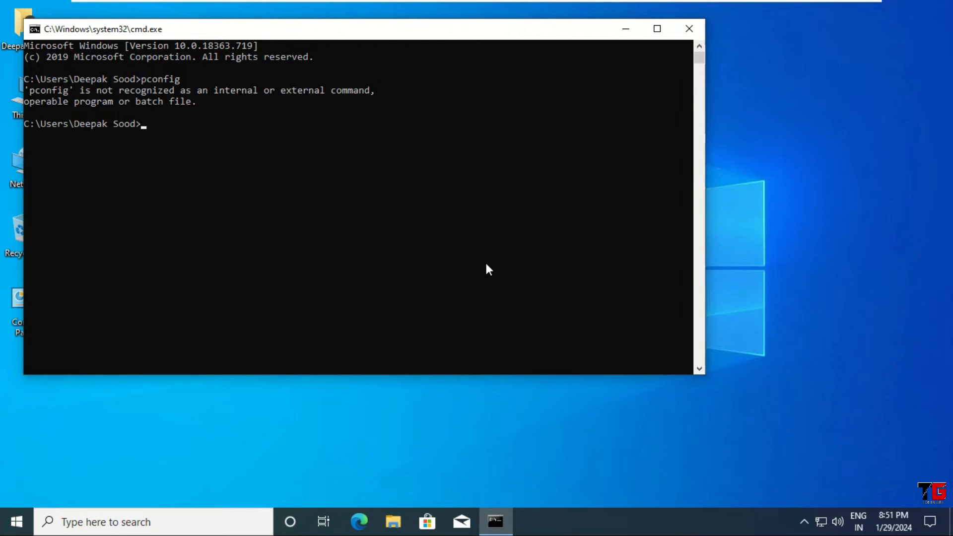
pyautogui.write('ipconfig')
pyautogui.press('Return')
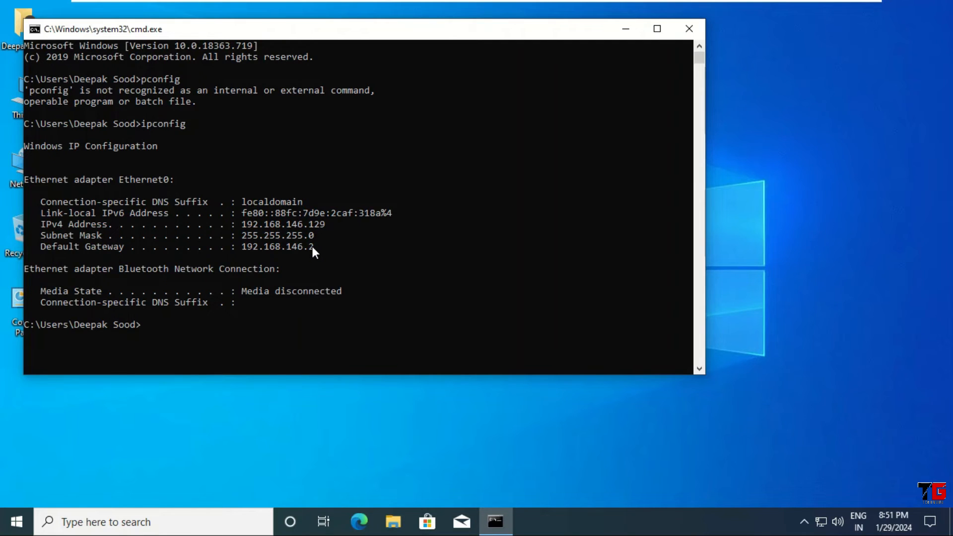
# Ping 192.168.146.128 from the WIN-N10 machine, and close the Command Prompt
pyautogui.write('ping 192.168.146.128')
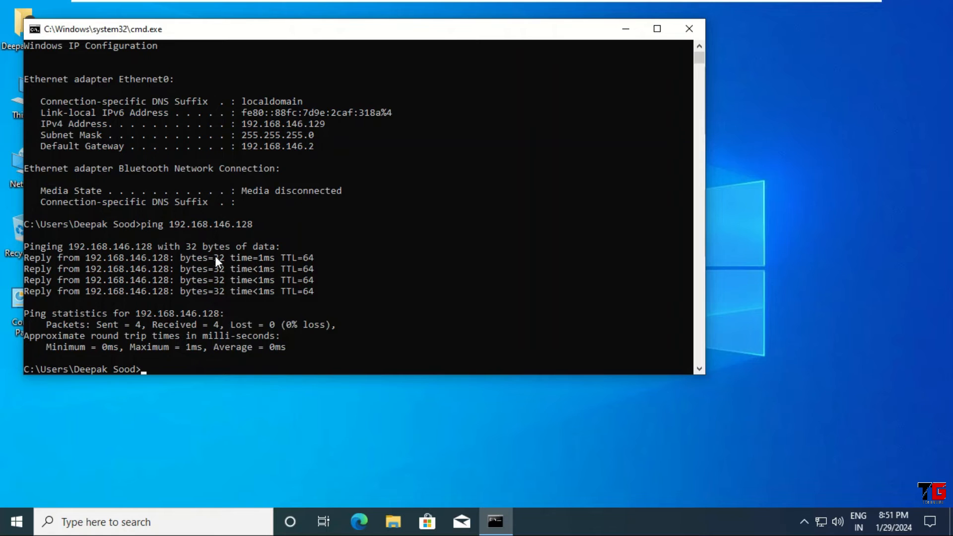
pyautogui.click(695, 30)
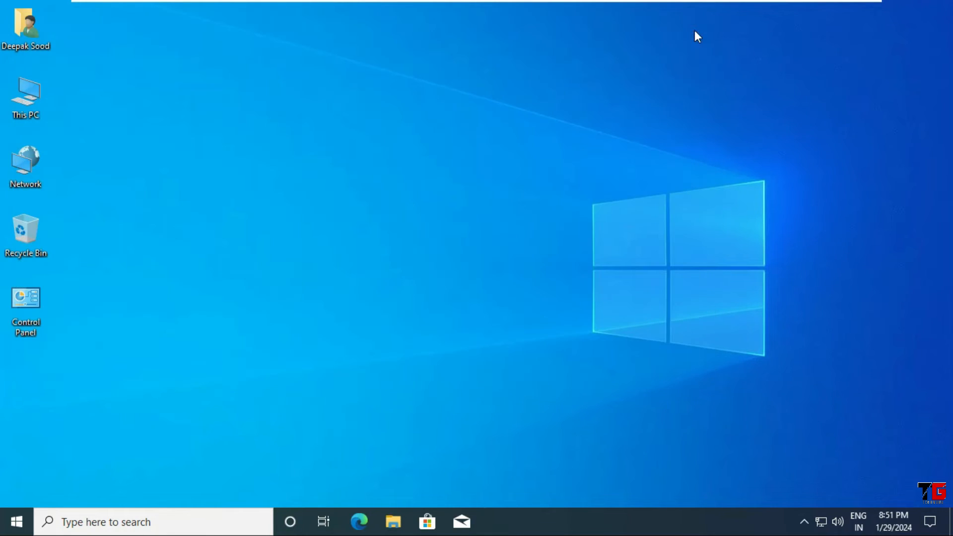
# Open the New Volume (E:) drive in File Explorer on the WIN-N10 machine
pyautogui.doubleClick(40, 92)
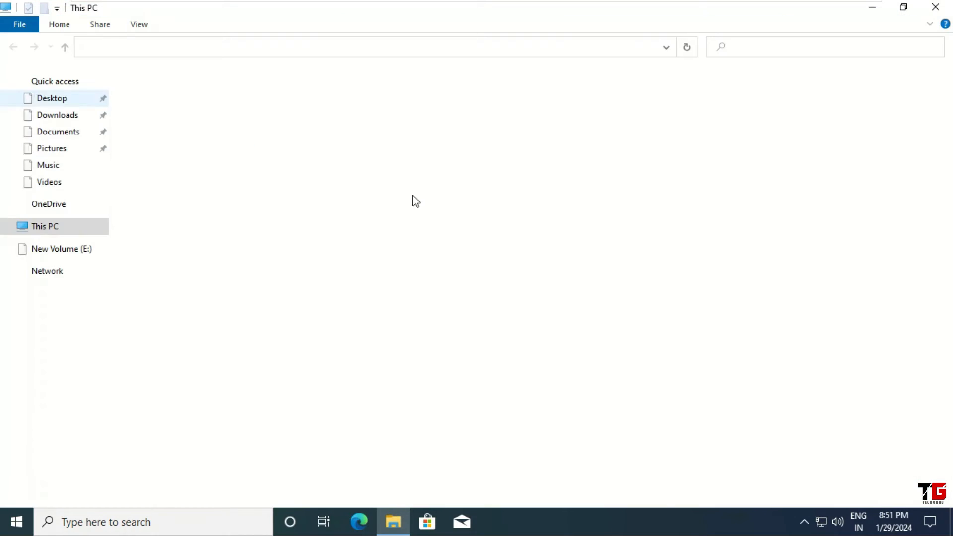
pyautogui.doubleClick(536, 203)
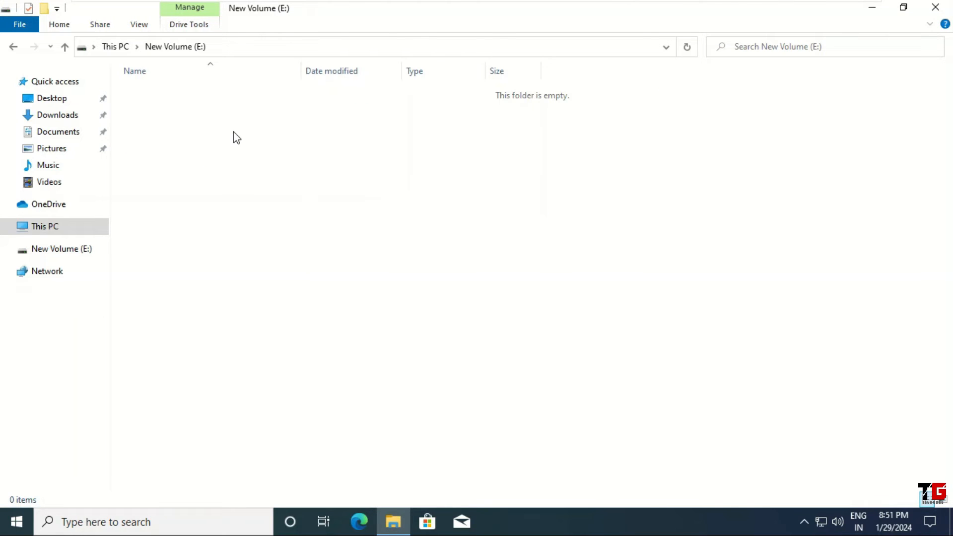
pyautogui.moveTo(168, 131); pyautogui.dragTo(558, 445)
# Minimize the virtual machine window and open the folder DEEEEEE\MOAVI\CP on the host computer's New Volume (F:) in File Explorer
pyautogui.moveTo(715, 6)
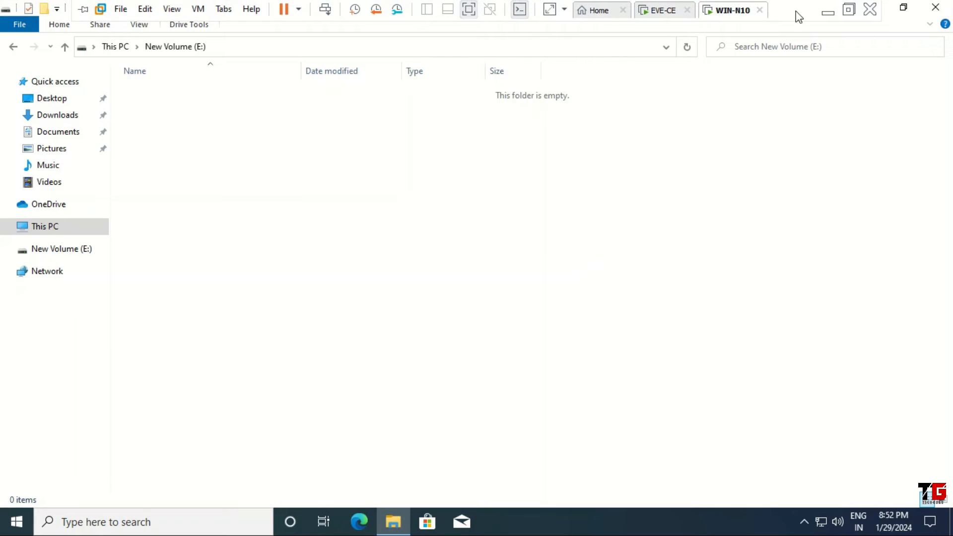
pyautogui.click(830, 16)
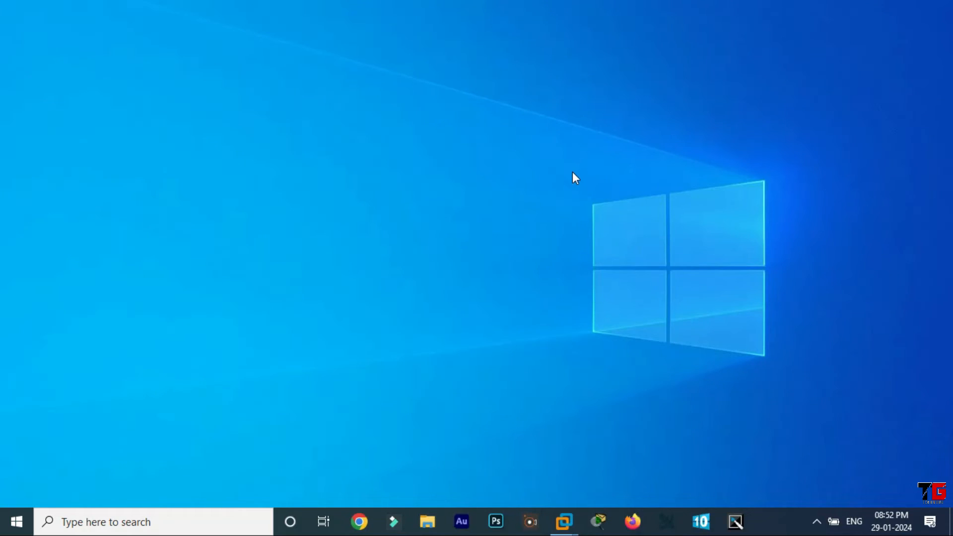
pyautogui.click(427, 521)
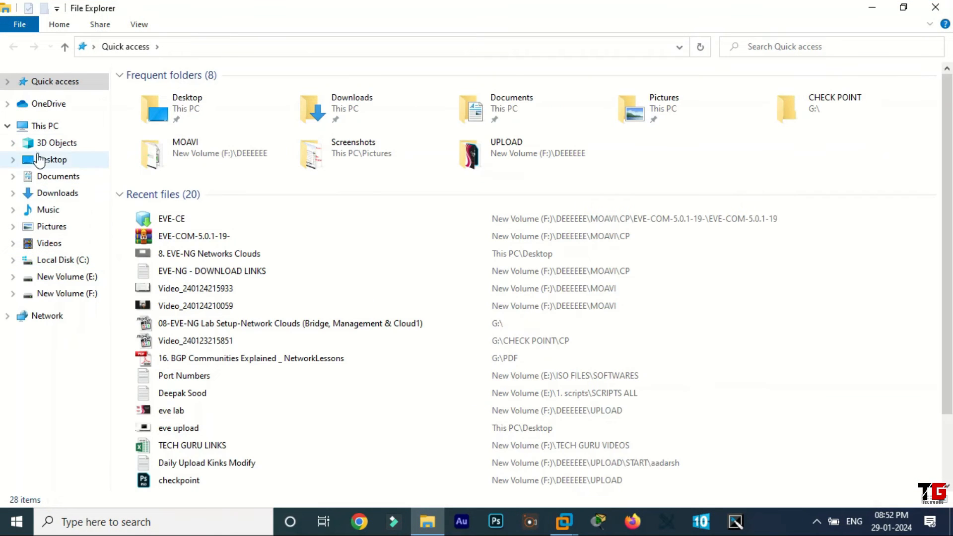
pyautogui.click(44, 125)
pyautogui.doubleClick(721, 213)
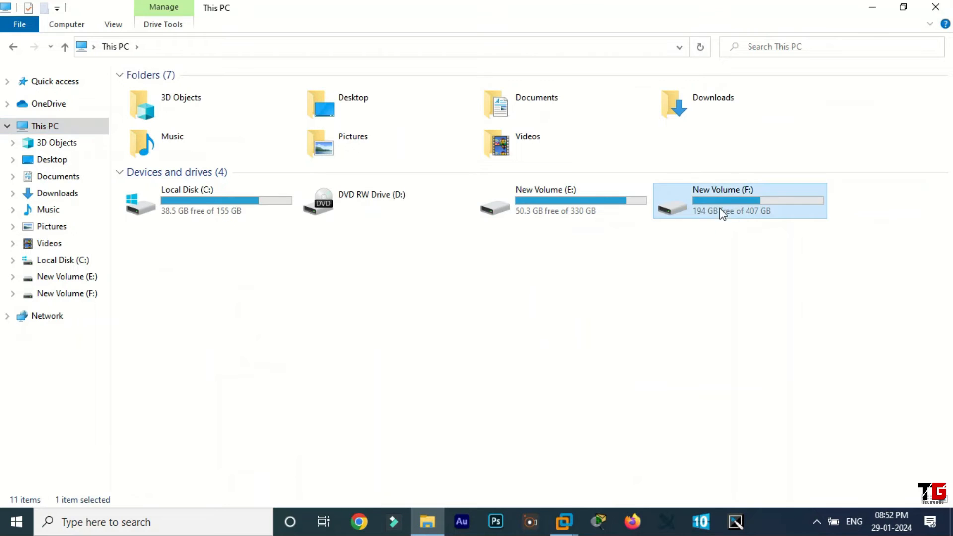
pyautogui.doubleClick(287, 102)
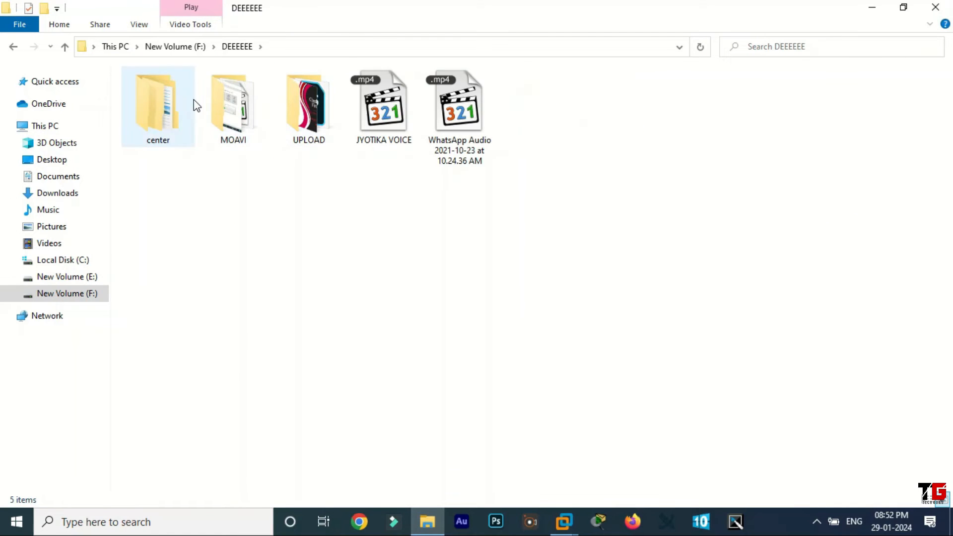
pyautogui.doubleClick(227, 102)
pyautogui.doubleClick(174, 99)
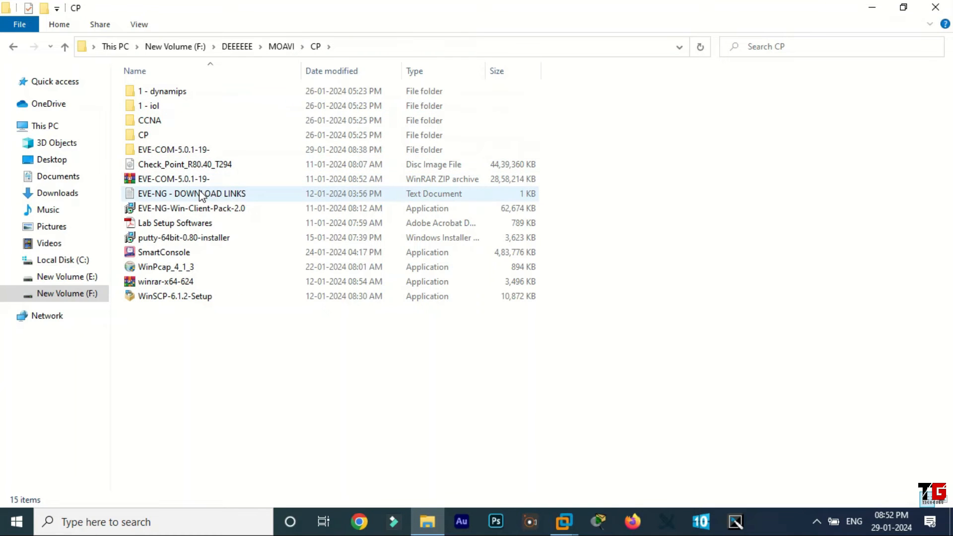
# Copy the files Check_Point_R80.40_T294, EVE-NG-Win-Client-Pack-2.0, putty-64bit-0.80-installer, WinPcap_4_1_3 and WinSCP-6.1.2-Setup from the CP folder
pyautogui.click(202, 169)
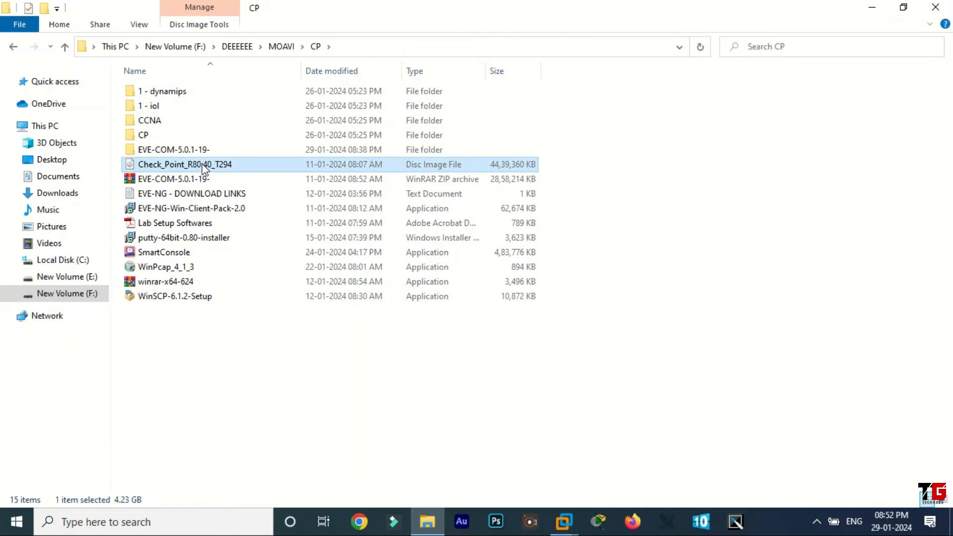
pyautogui.keyDown('ctrl'); pyautogui.click(212, 210); pyautogui.keyUp('ctrl')
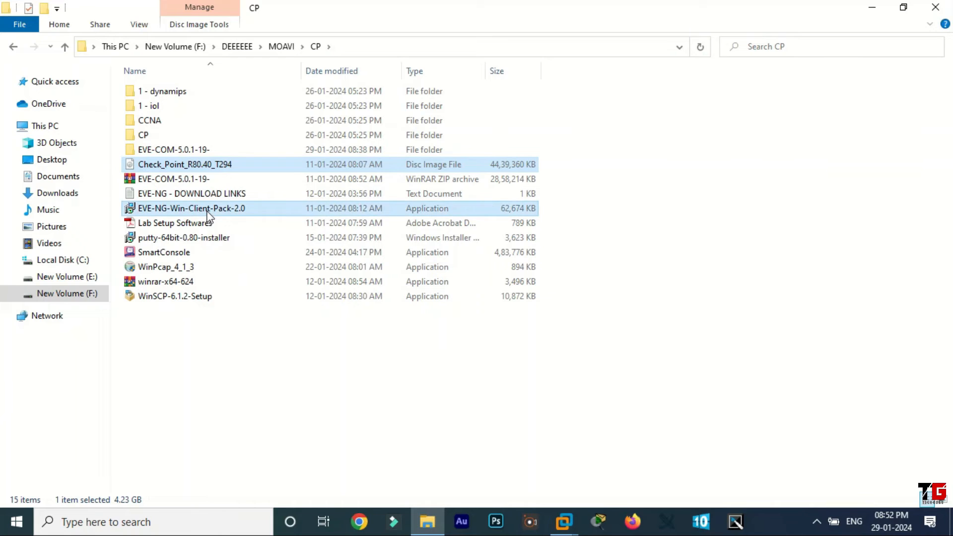
pyautogui.keyDown('ctrl'); pyautogui.click(215, 241); pyautogui.keyUp('ctrl')
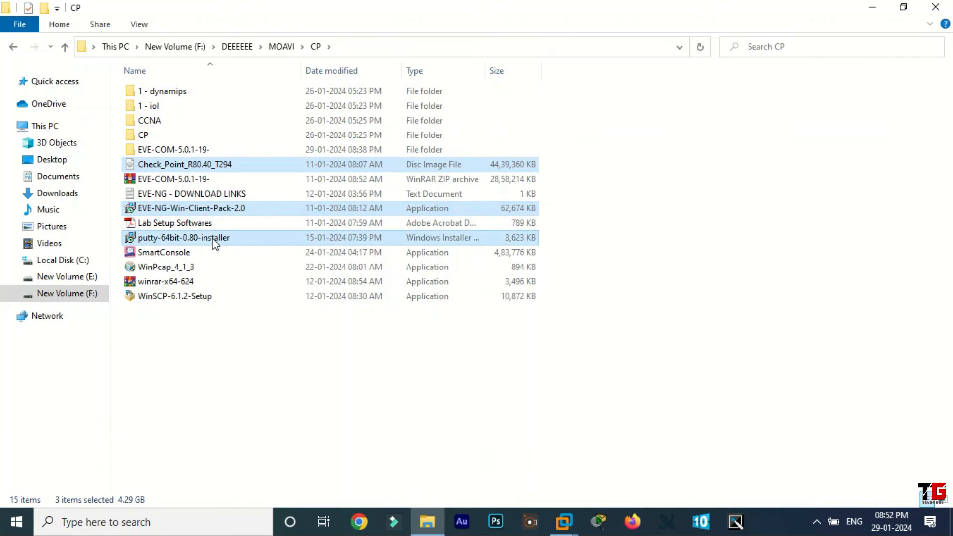
pyautogui.keyDown('ctrl'); pyautogui.click(178, 269); pyautogui.keyUp('ctrl')
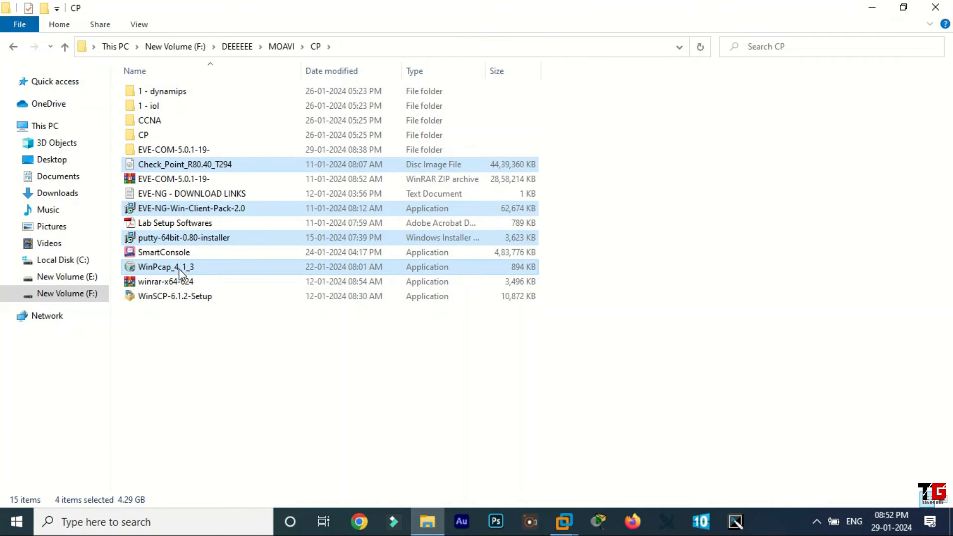
pyautogui.keyDown('ctrl'); pyautogui.click(174, 298); pyautogui.keyUp('ctrl')
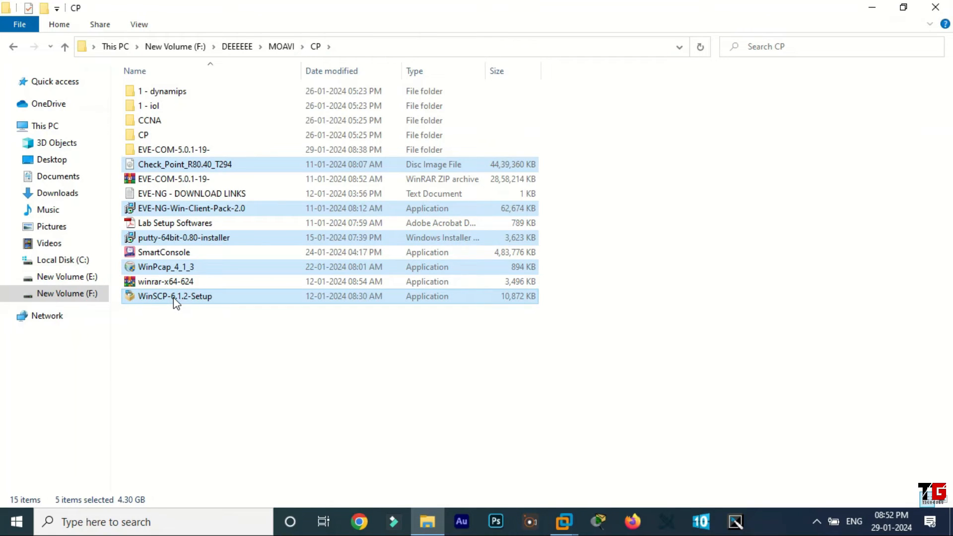
pyautogui.rightClick(174, 297)
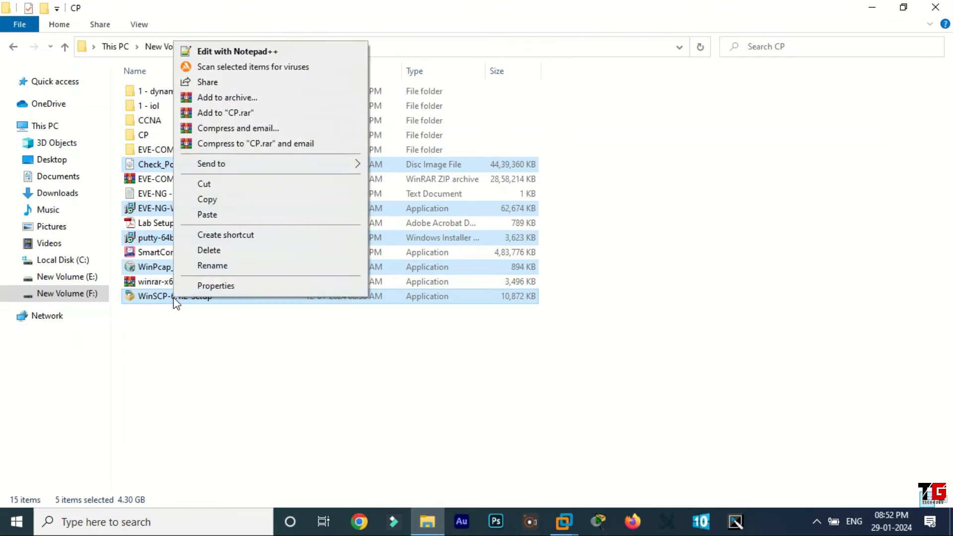
pyautogui.click(210, 199)
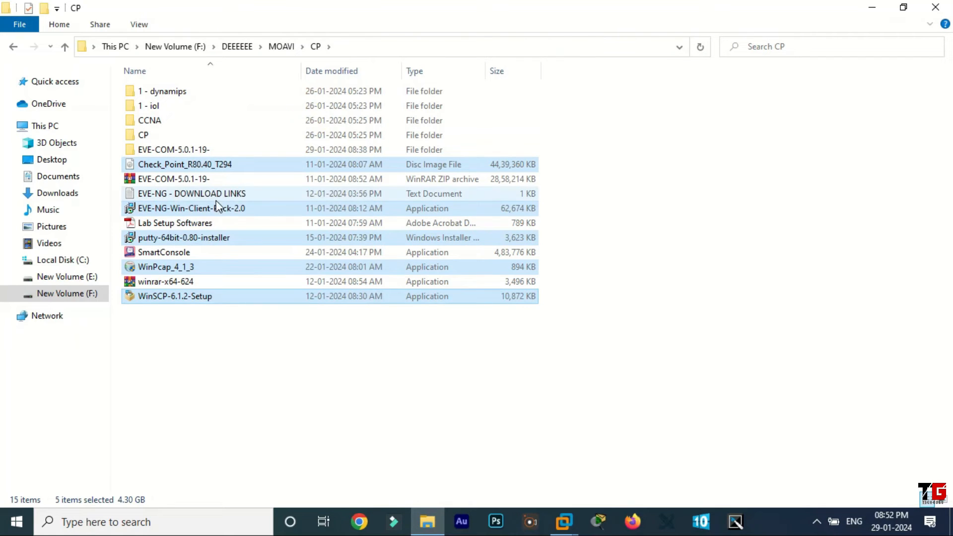
# Switch back to the WIN-N10 machine in VMware Workstation and paste the copied files into its New Volume (E:)
pyautogui.click(566, 528)
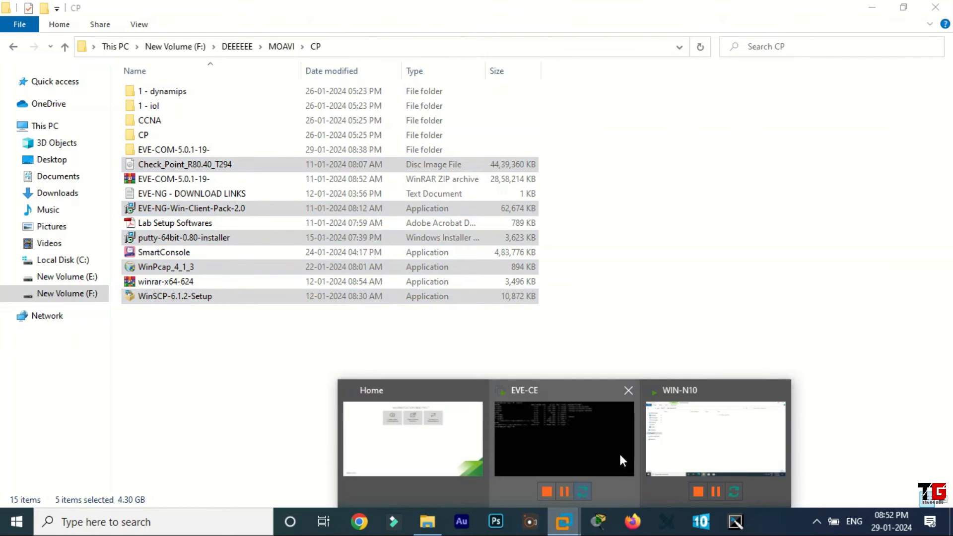
pyautogui.click(679, 439)
pyautogui.rightClick(311, 178)
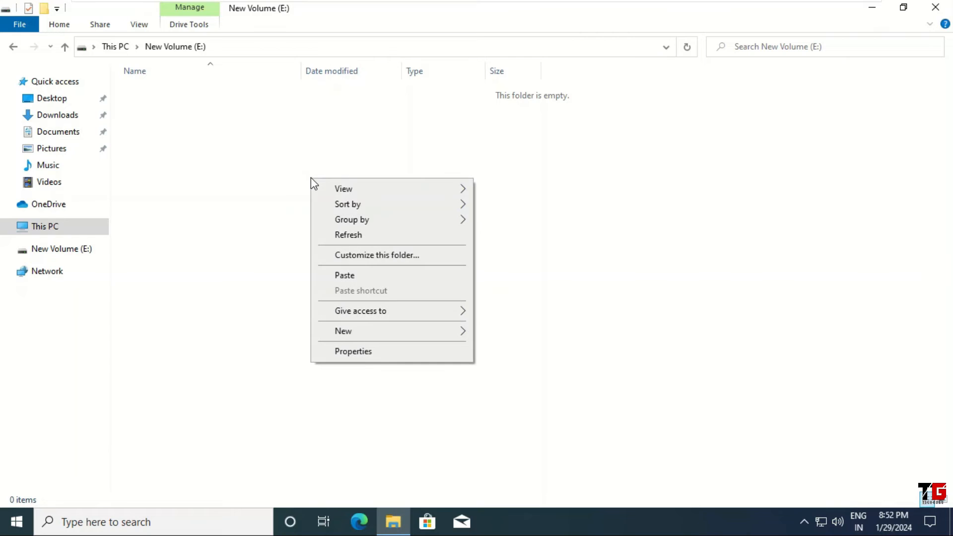
pyautogui.click(364, 274)
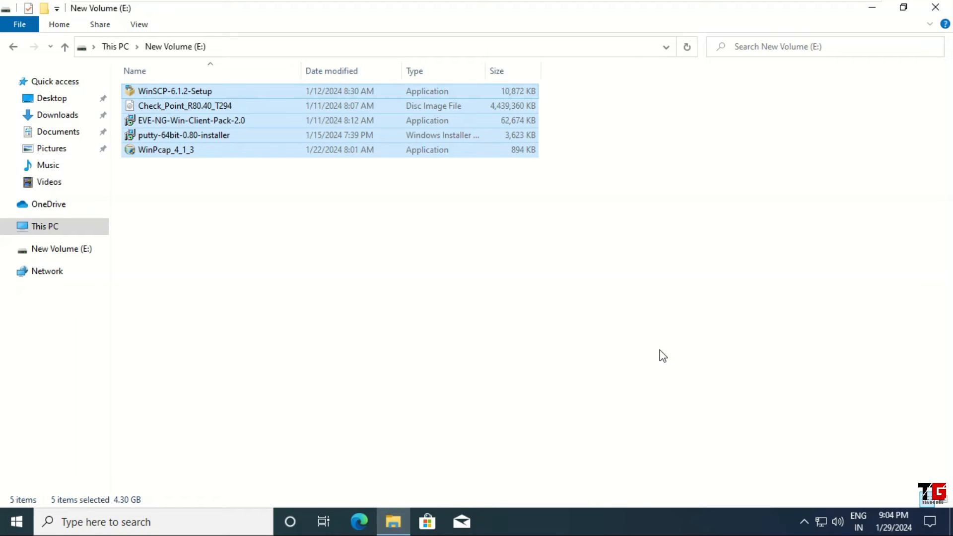
# Minimize the virtual machine and copy the Win 7 and win 10 disc images from the host's HARDWARE PPT SLIDES MY OWN folder
pyautogui.moveTo(642, 6)
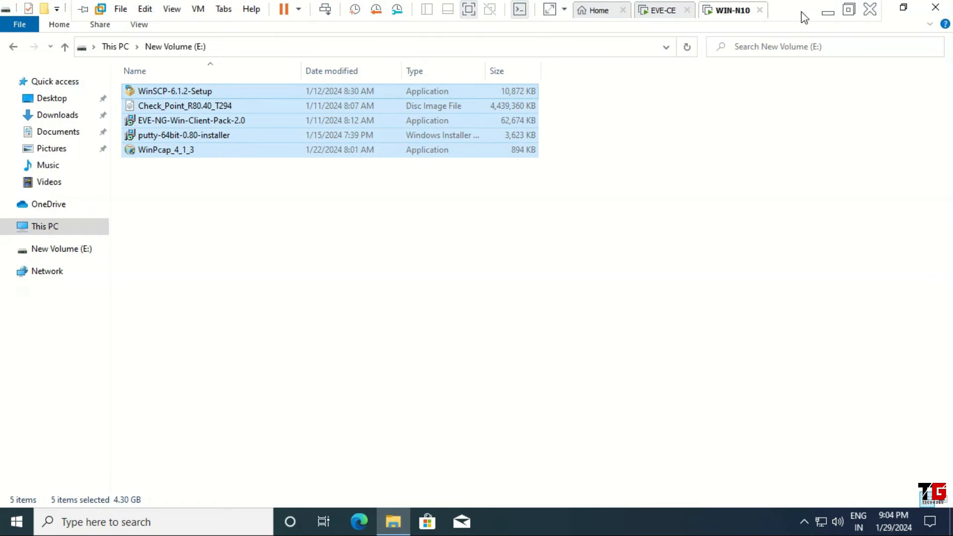
pyautogui.click(828, 12)
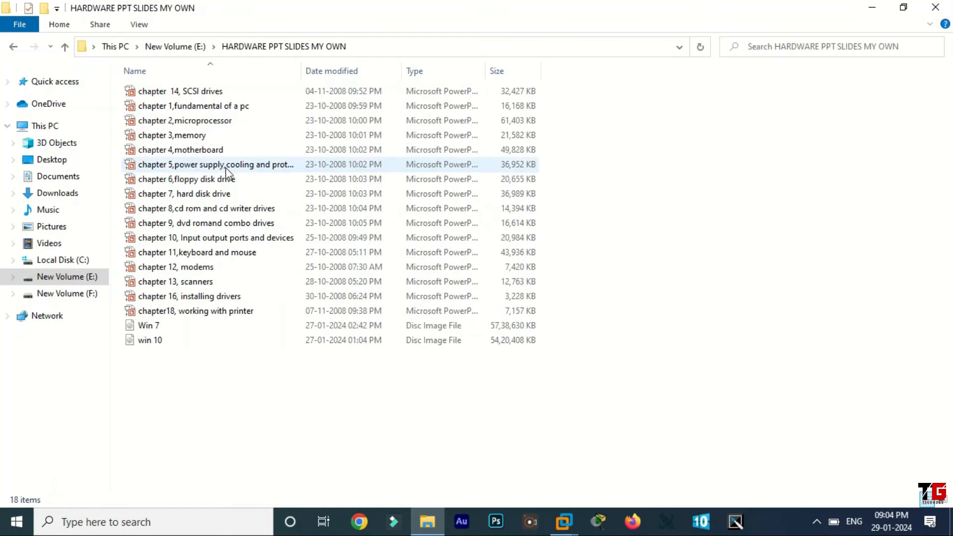
pyautogui.click(157, 341)
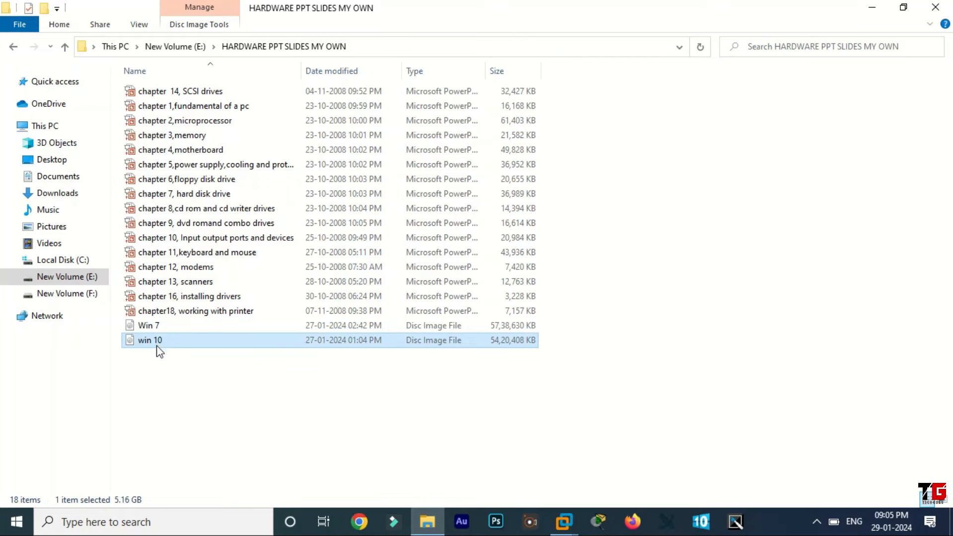
pyautogui.keyDown('ctrl'); pyautogui.click(156, 325); pyautogui.keyUp('ctrl')
pyautogui.rightClick(156, 326)
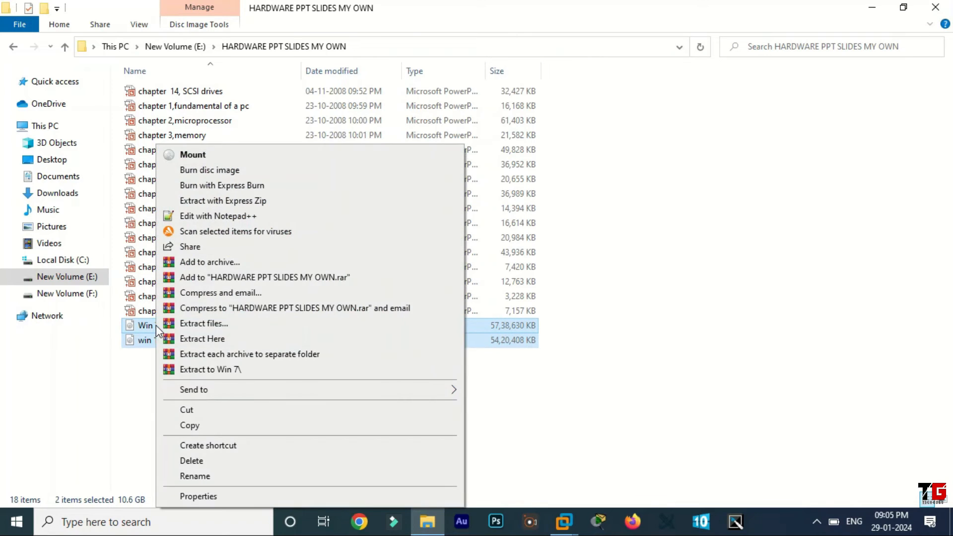
pyautogui.click(198, 424)
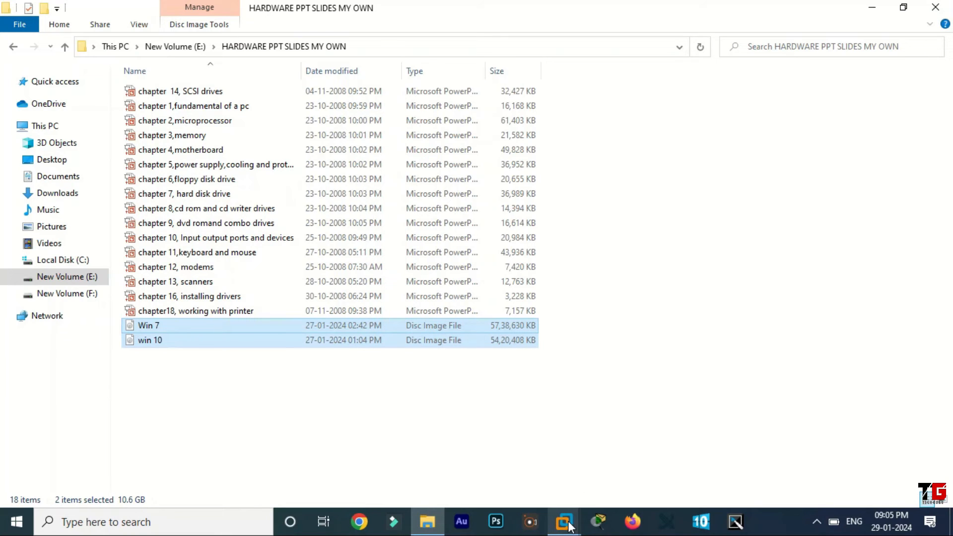
# Switch back to the WIN-N10 machine in VMware Workstation and paste the two disc images into its New Volume (E:)
pyautogui.moveTo(570, 525)
pyautogui.click(644, 459)
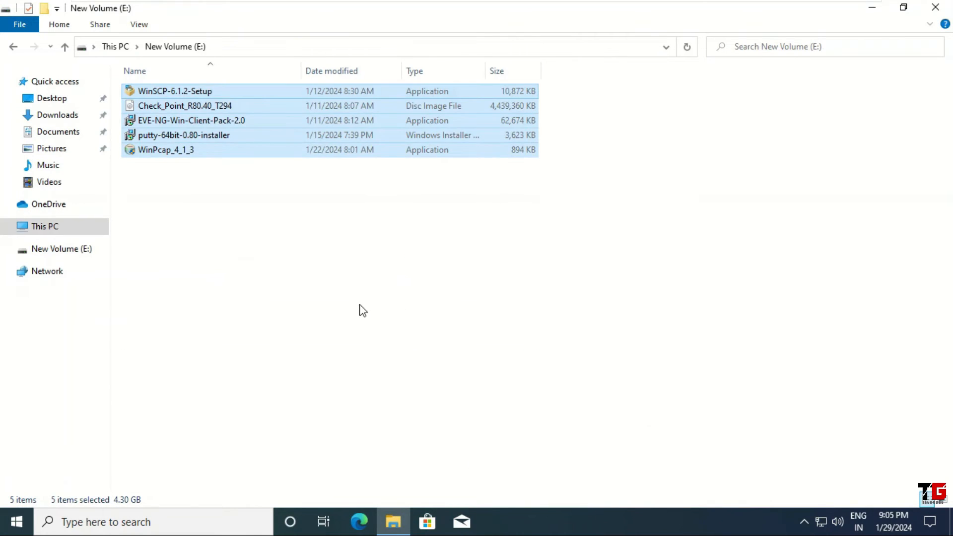
pyautogui.click(312, 226)
pyautogui.rightClick(313, 227)
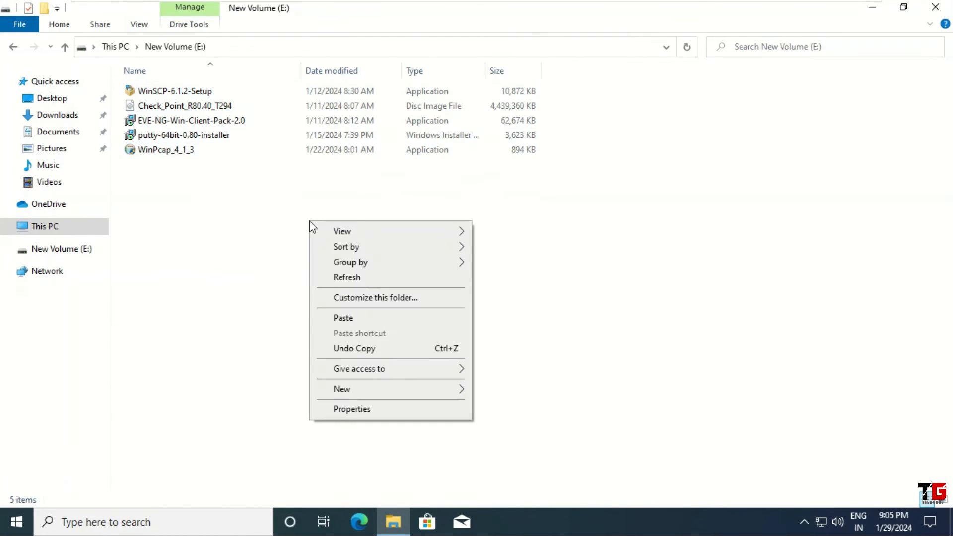
pyautogui.click(368, 317)
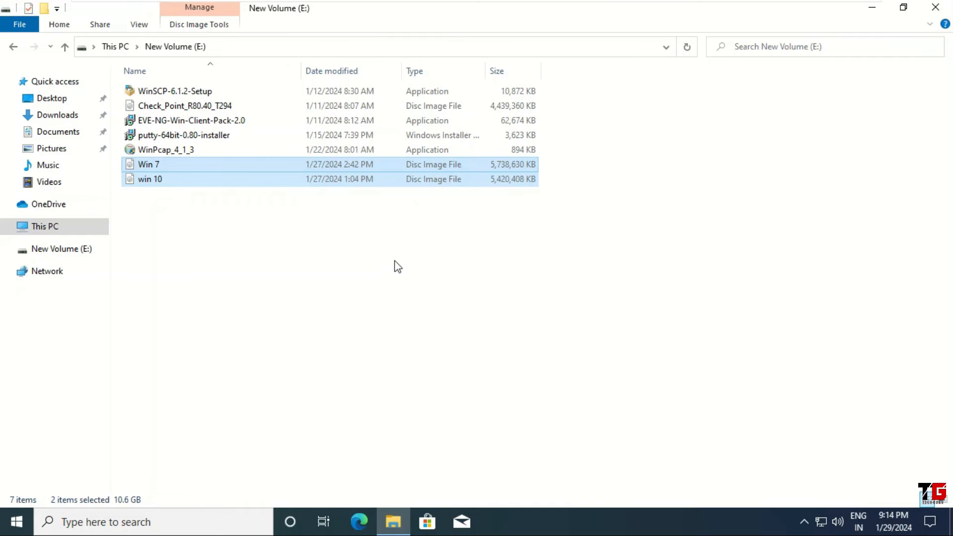
pyautogui.moveTo(261, 4)
pyautogui.click(198, 9)
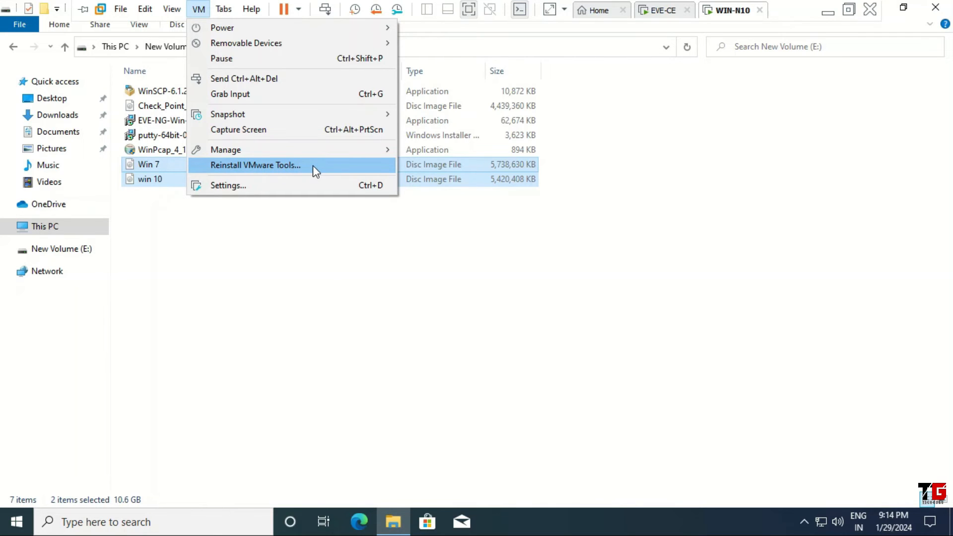
pyautogui.click(397, 213)
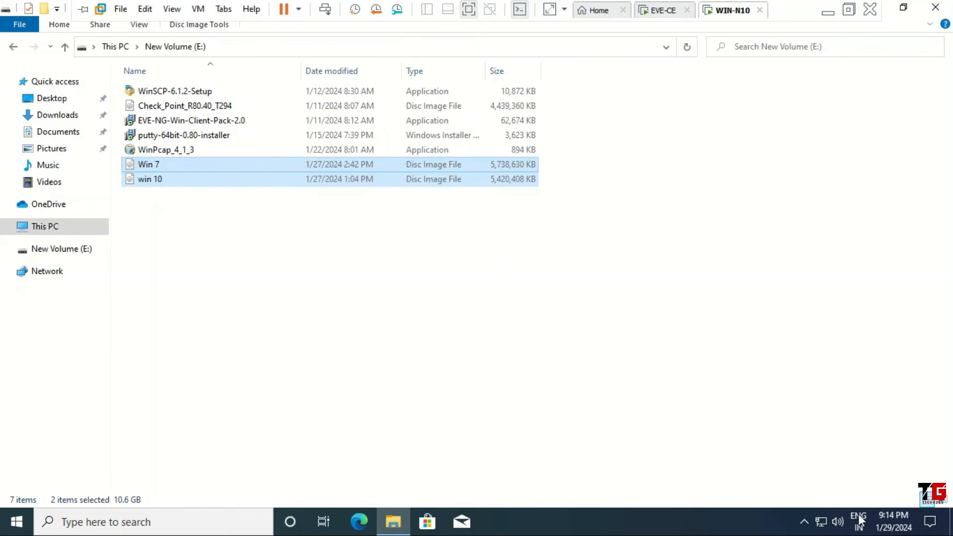
pyautogui.click(798, 524)
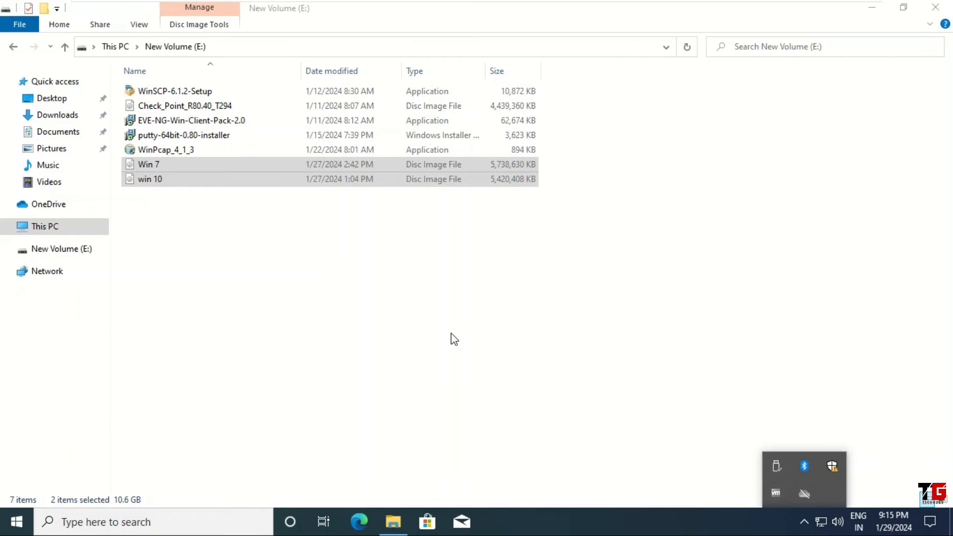
pyautogui.click(423, 304)
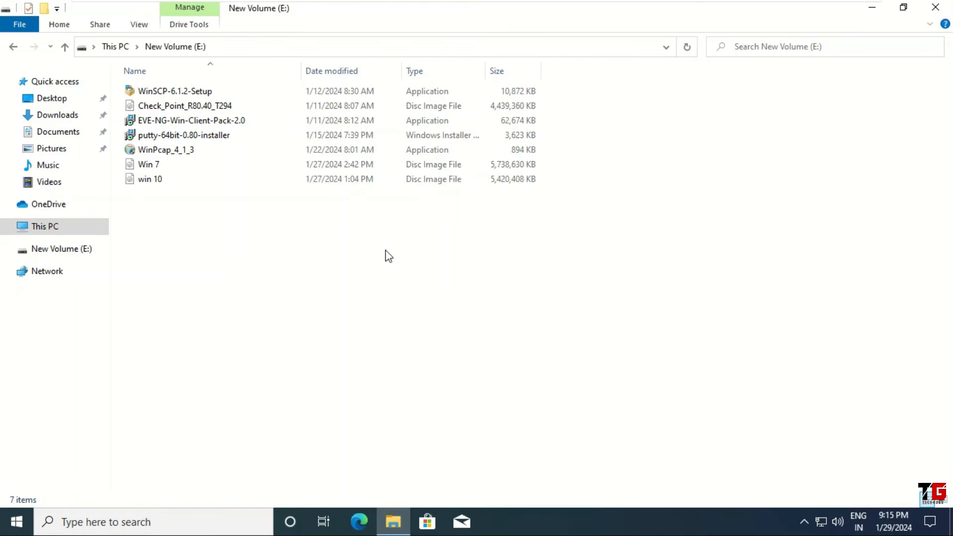
# Launch Microsoft Edge, minimize File Explorer, and complete the browser's first-run setup without signing in or importing Google data
pyautogui.click(364, 527)
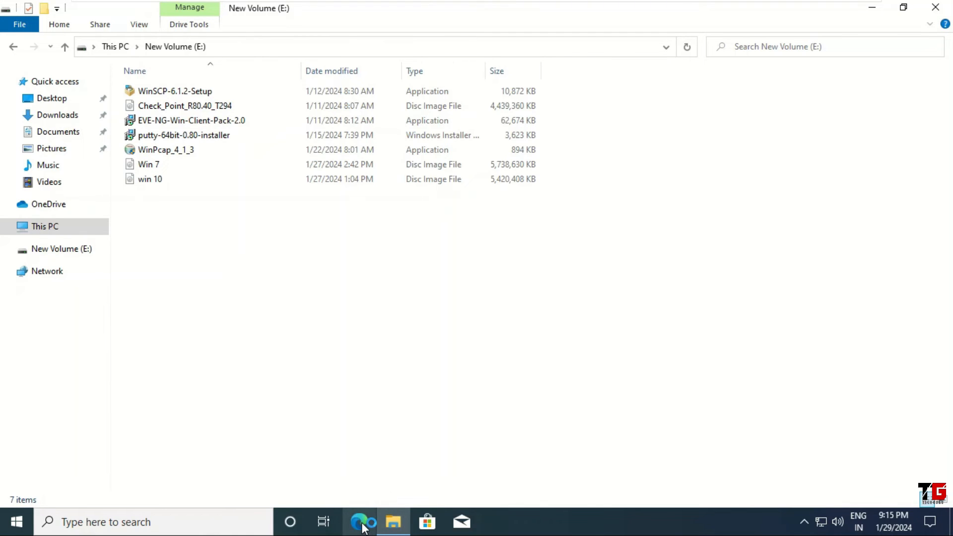
pyautogui.click(872, 9)
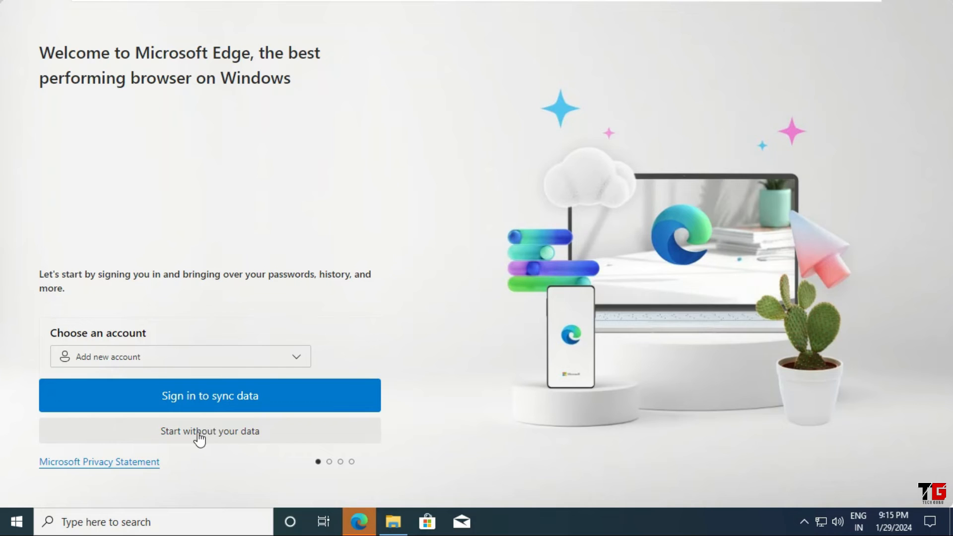
pyautogui.click(234, 432)
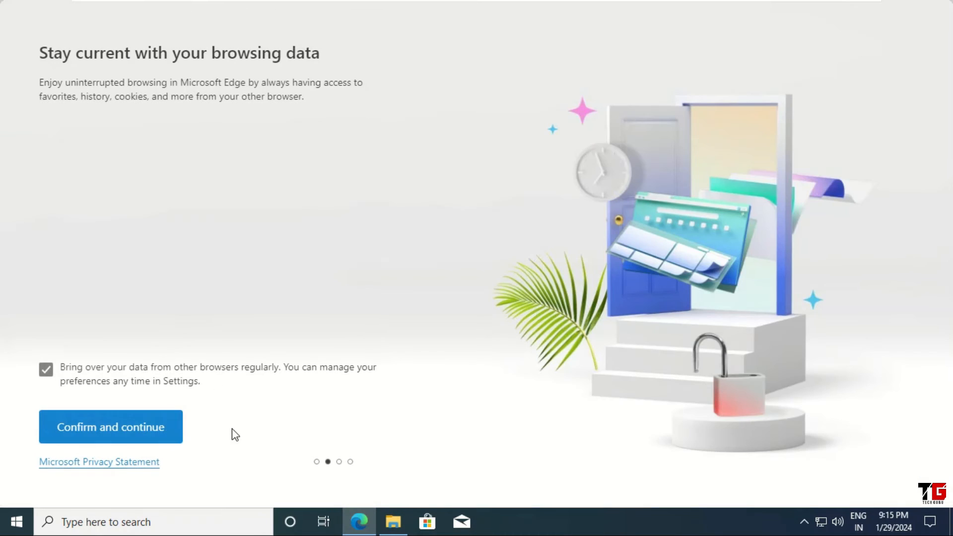
pyautogui.click(128, 429)
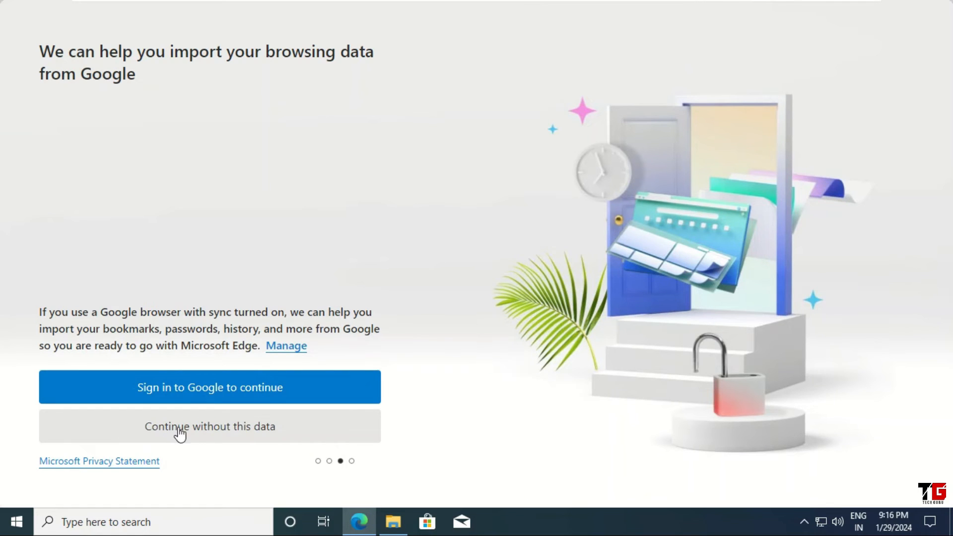
pyautogui.click(210, 430)
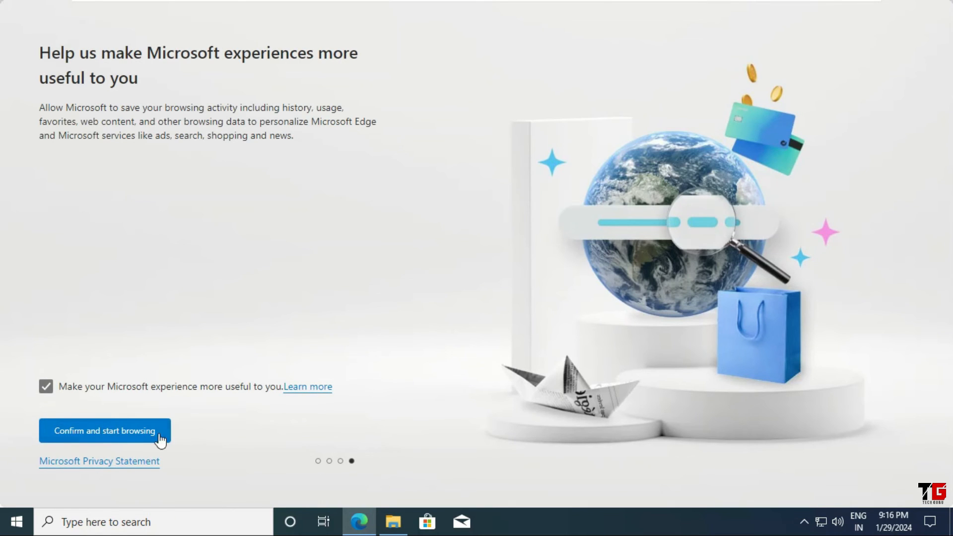
pyautogui.click(127, 432)
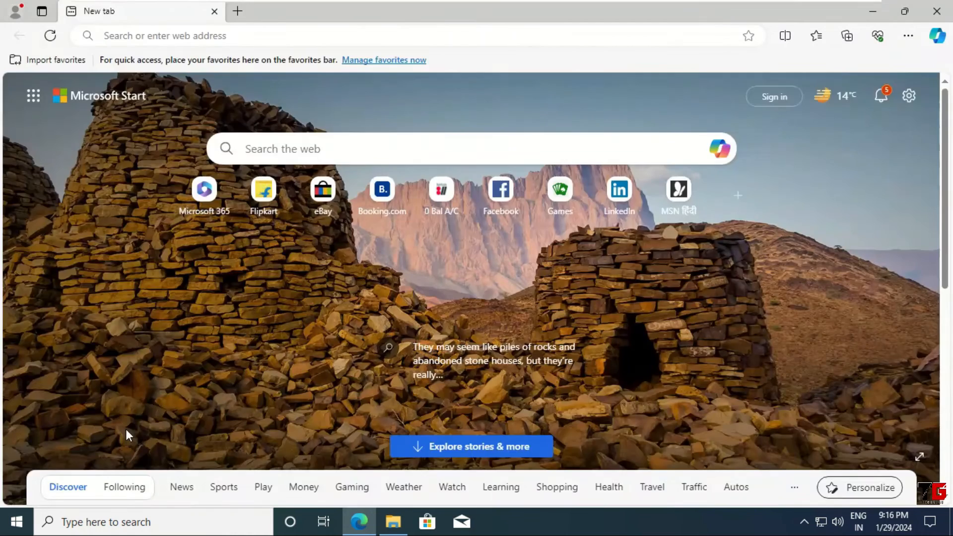
# Open the website ninite.com in Microsoft Edge
pyautogui.click(235, 34)
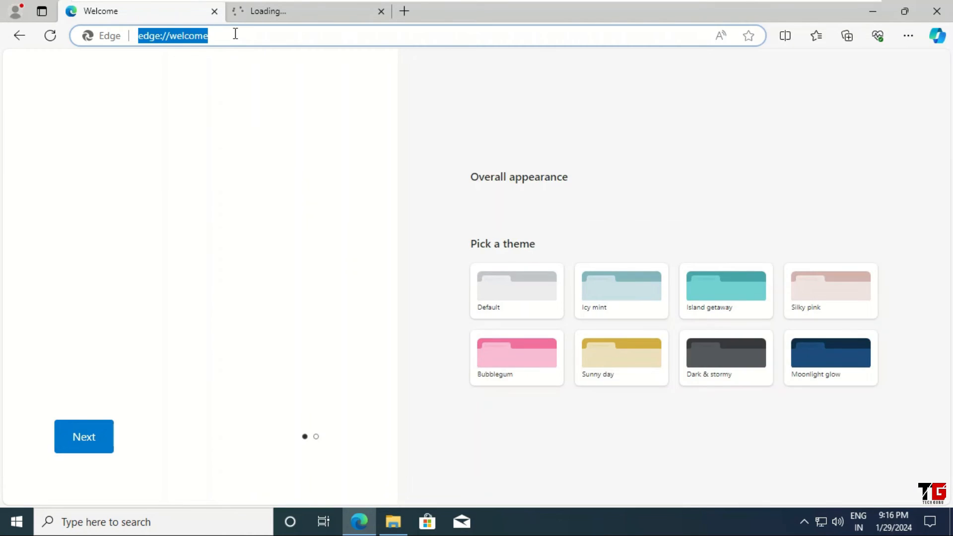
pyautogui.write('nin')
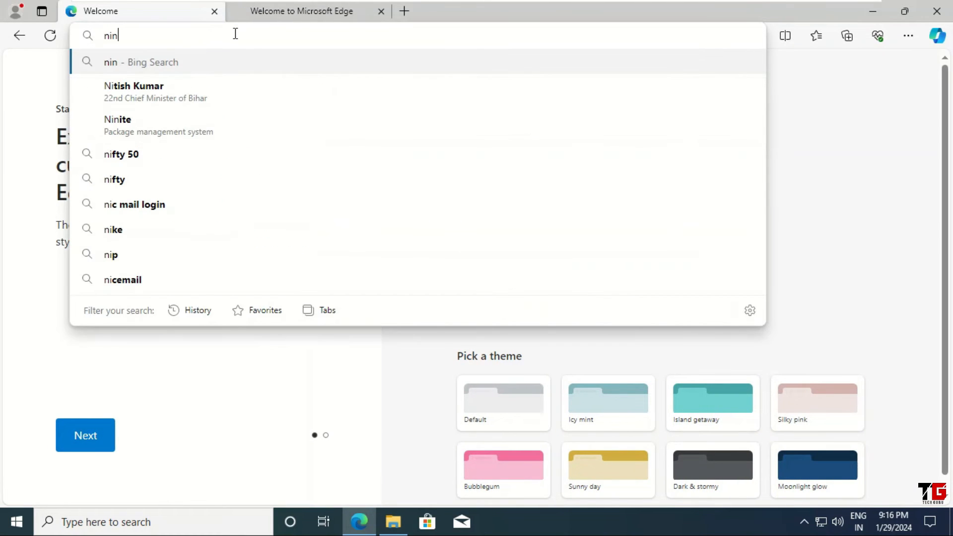
pyautogui.write('ite.com')
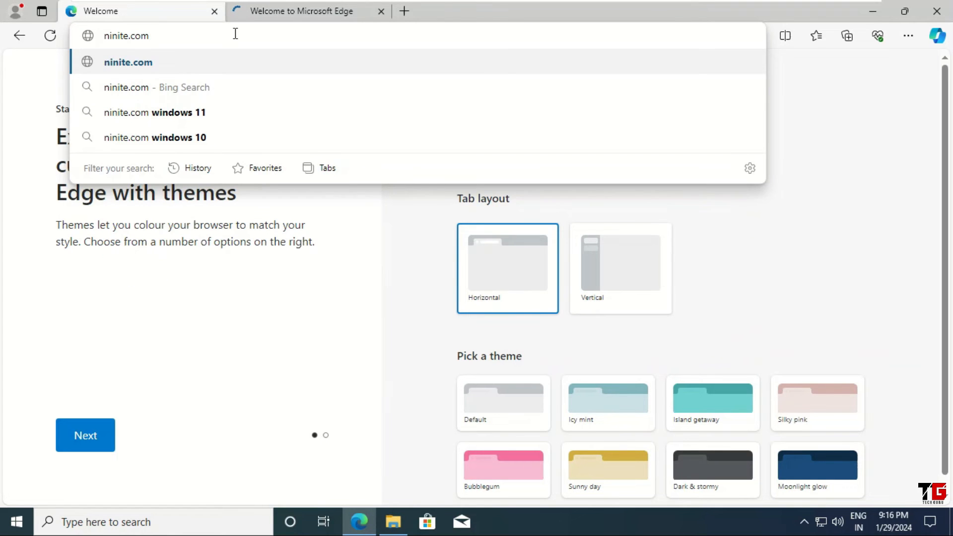
pyautogui.press('Return')
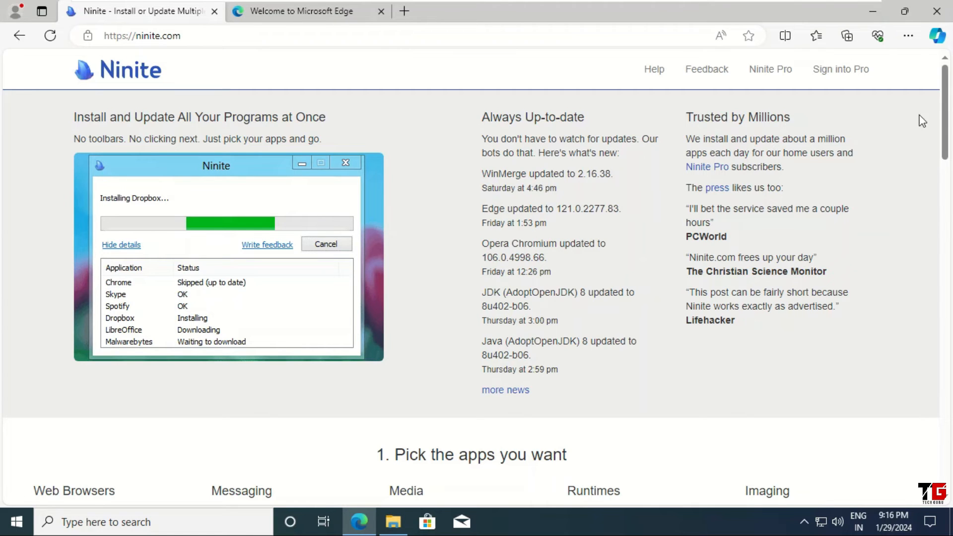
# Select Chrome and WinSCP on the Ninite page and download the custom installer for them
pyautogui.moveTo(946, 112); pyautogui.dragTo(938, 170)
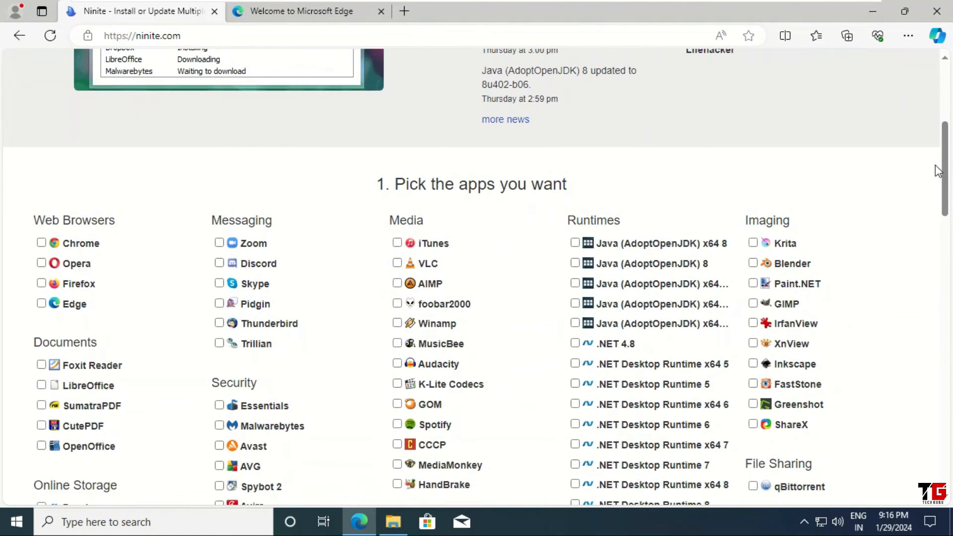
pyautogui.click(41, 243)
pyautogui.moveTo(944, 170); pyautogui.dragTo(936, 283)
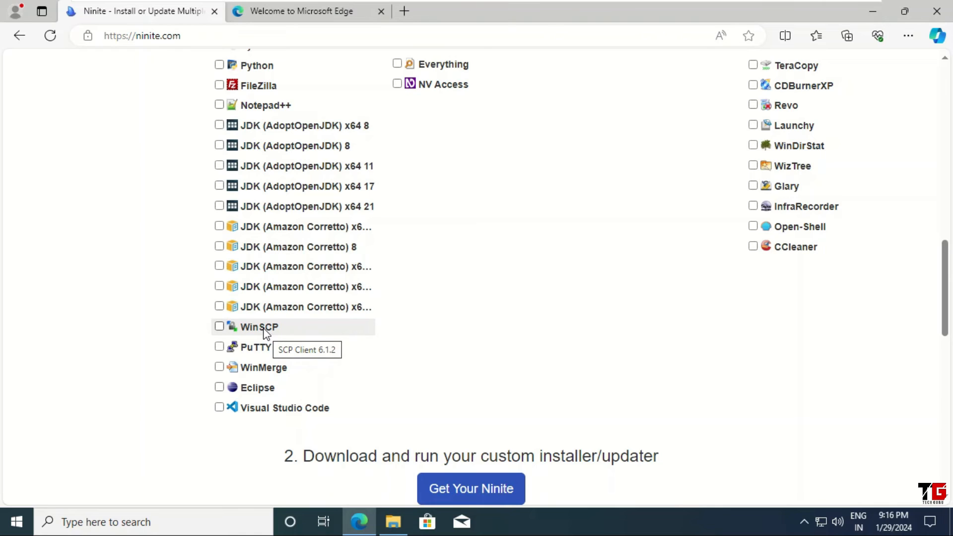
pyautogui.click(219, 326)
pyautogui.click(460, 492)
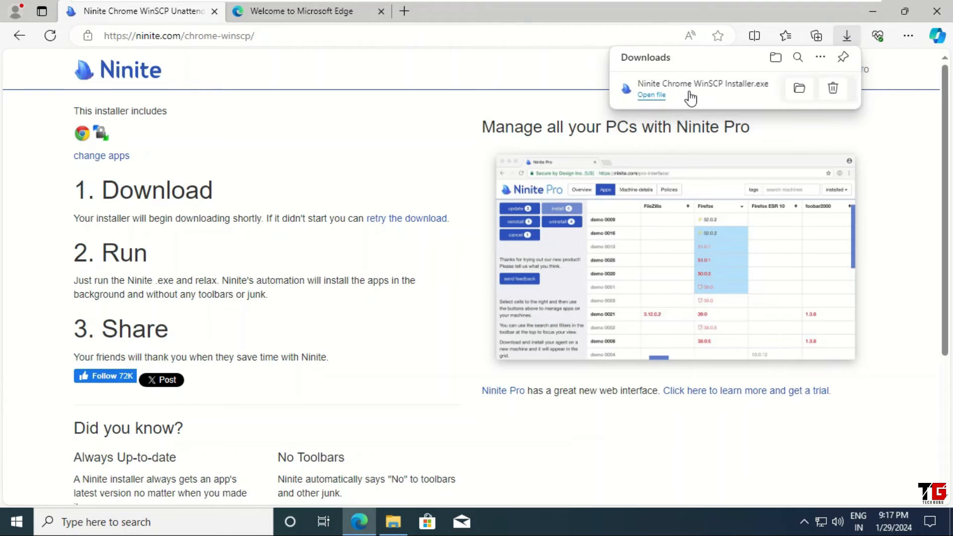
# Run the downloaded Ninite Chrome WinSCP installer, close Edge, allow the installer to make changes, and show its installation details
pyautogui.click(677, 96)
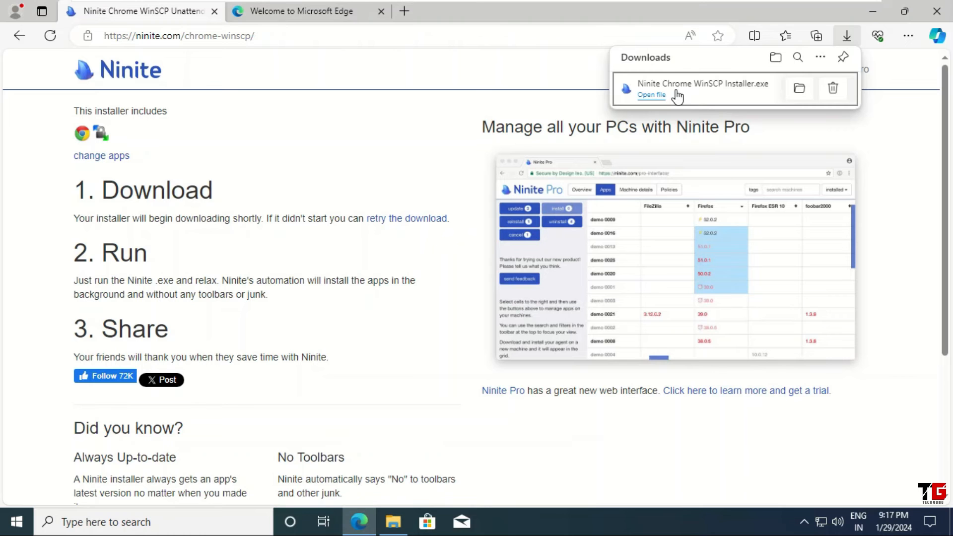
pyautogui.click(933, 12)
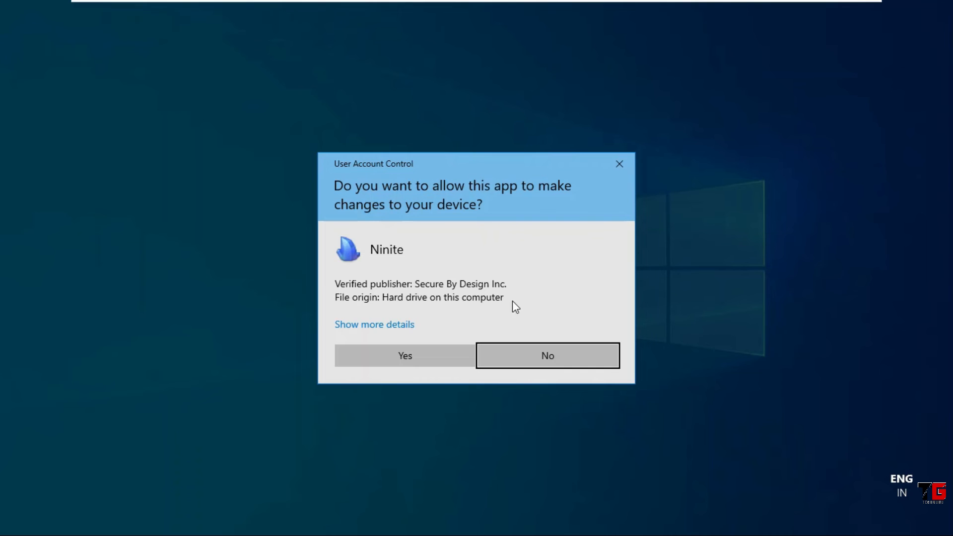
pyautogui.click(430, 352)
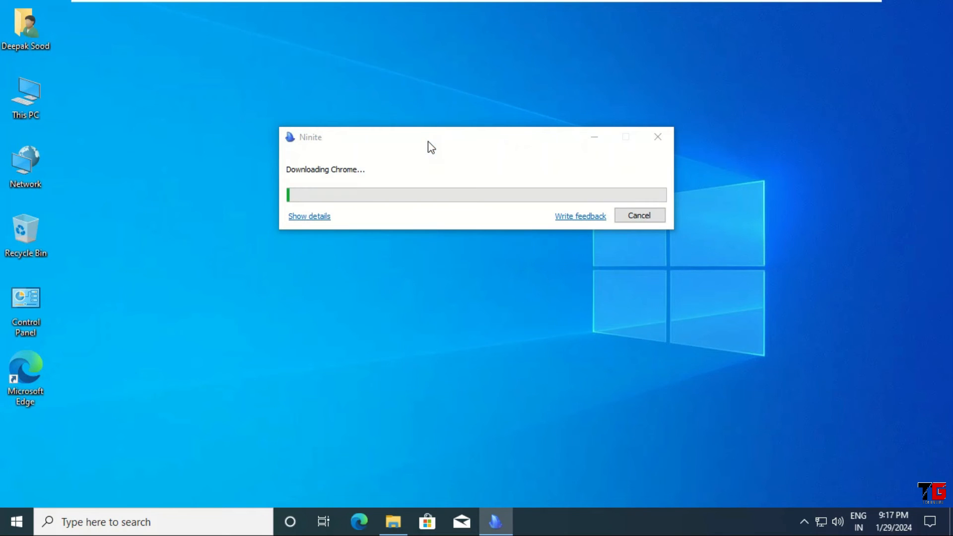
pyautogui.click(321, 217)
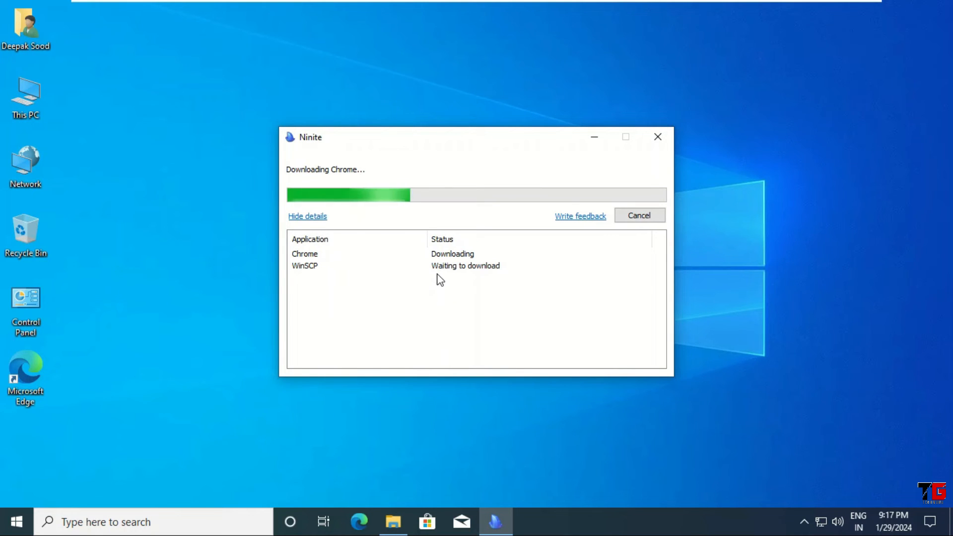
# Move the Microsoft Edge desktop shortcut to the Recycle Bin and empty the bin
pyautogui.moveTo(26, 366); pyautogui.dragTo(33, 224)
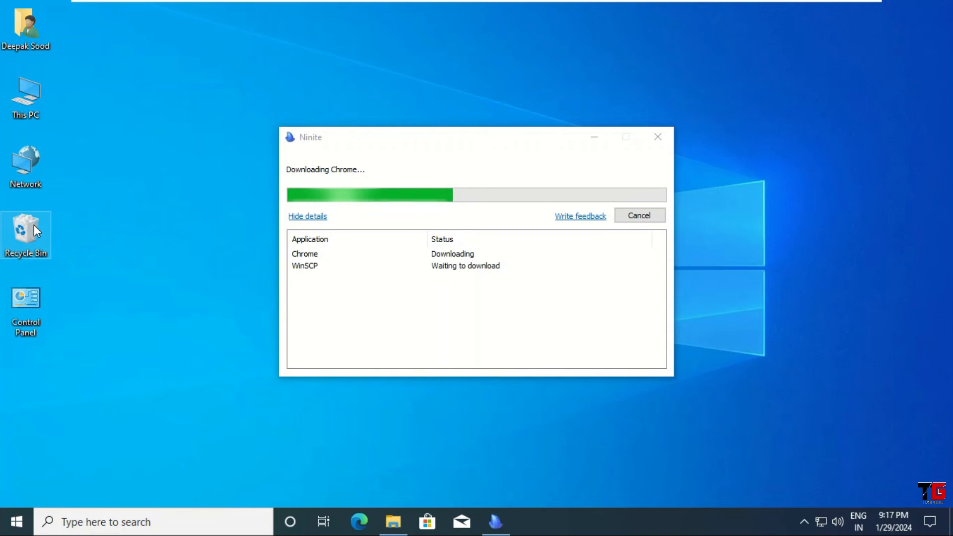
pyautogui.rightClick(34, 225)
pyautogui.click(113, 251)
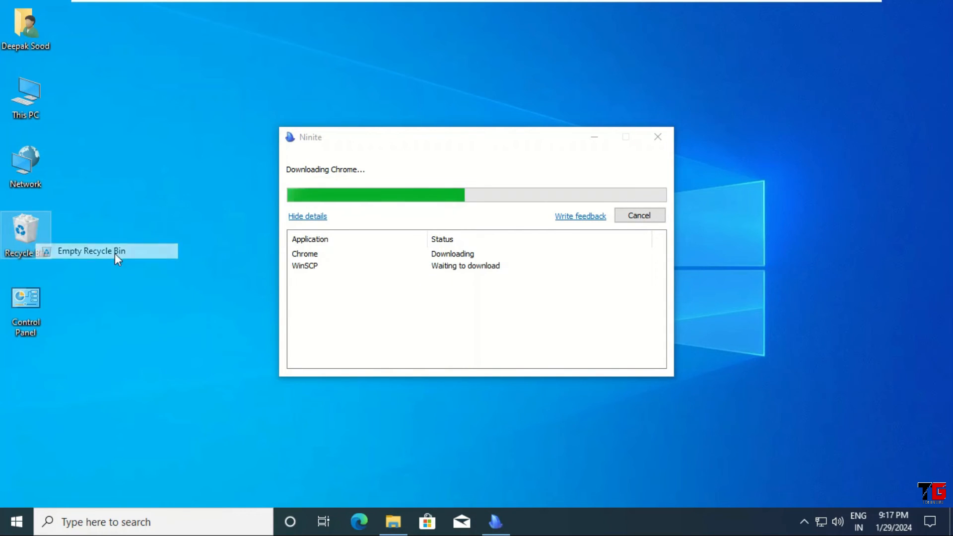
pyautogui.click(529, 318)
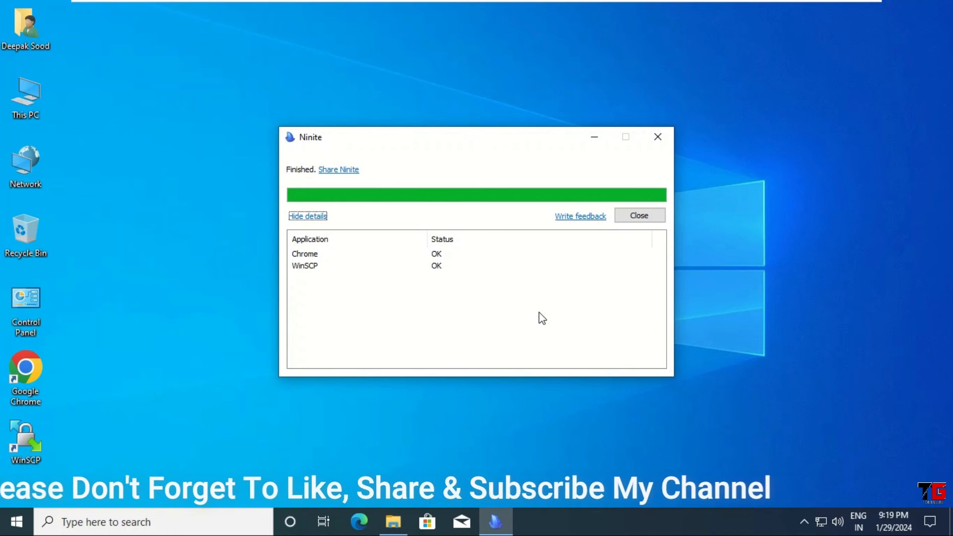
# Close the finished Ninite installer and open This PC in File Explorer
pyautogui.click(647, 218)
pyautogui.click(256, 254)
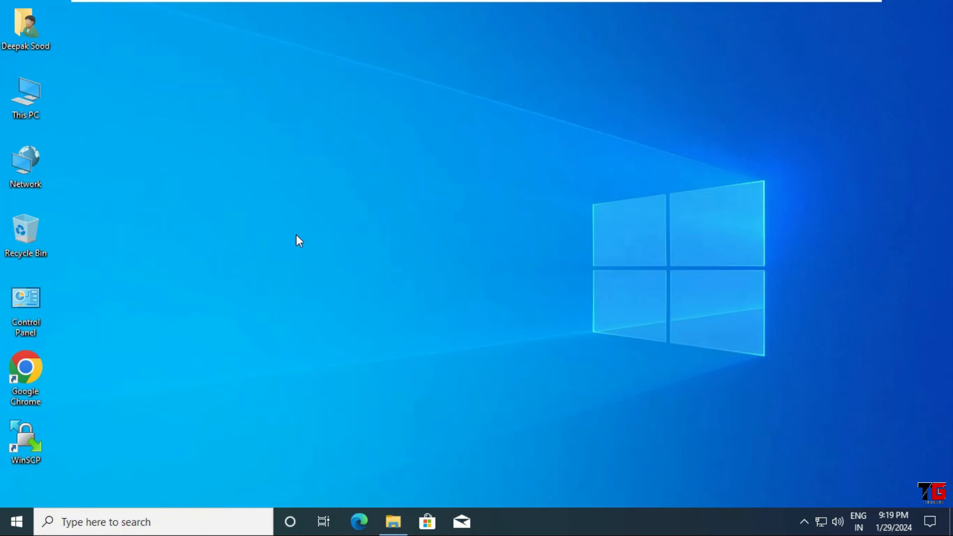
pyautogui.doubleClick(41, 105)
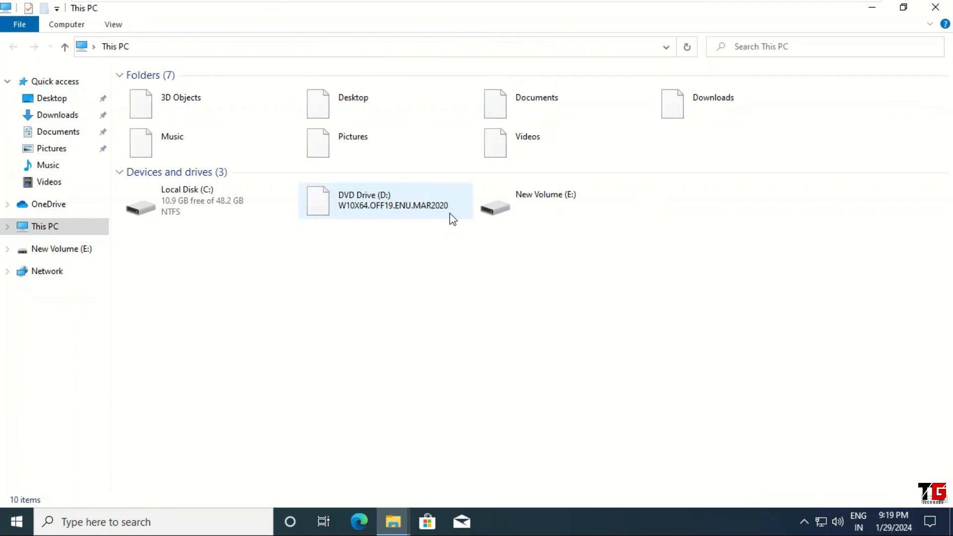
# Run EVE-NG-Win-Client-Pack-2.0 from New Volume (E:) and allow it to make changes to the device
pyautogui.doubleClick(567, 201)
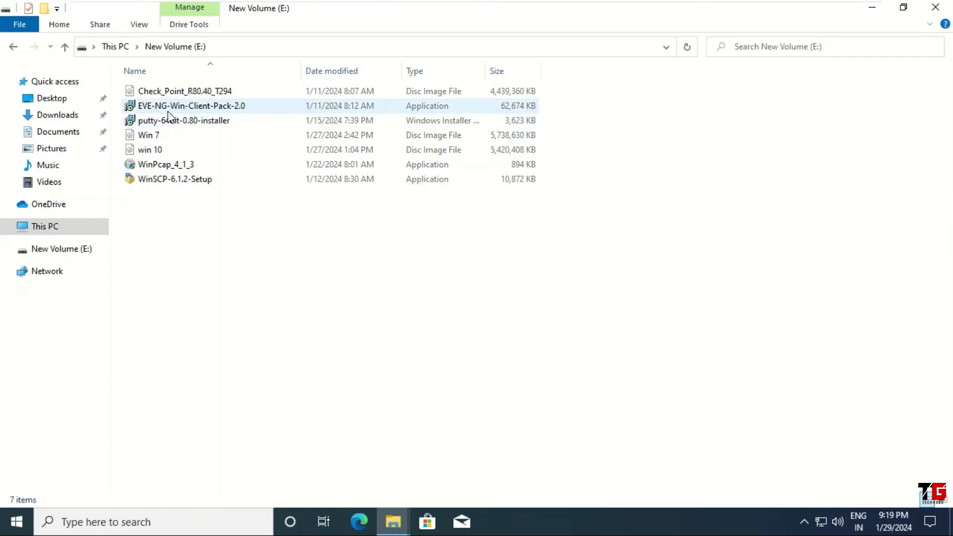
pyautogui.click(181, 108)
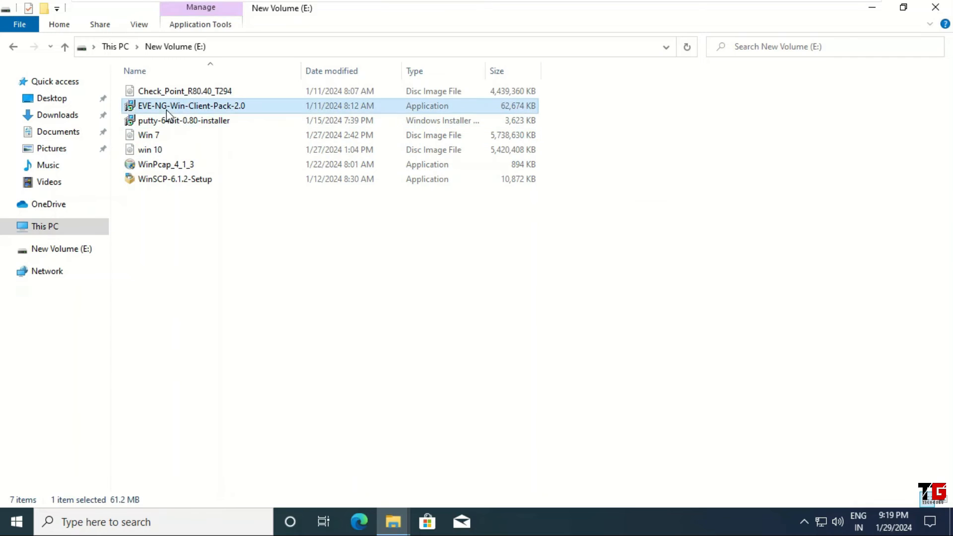
pyautogui.doubleClick(237, 114)
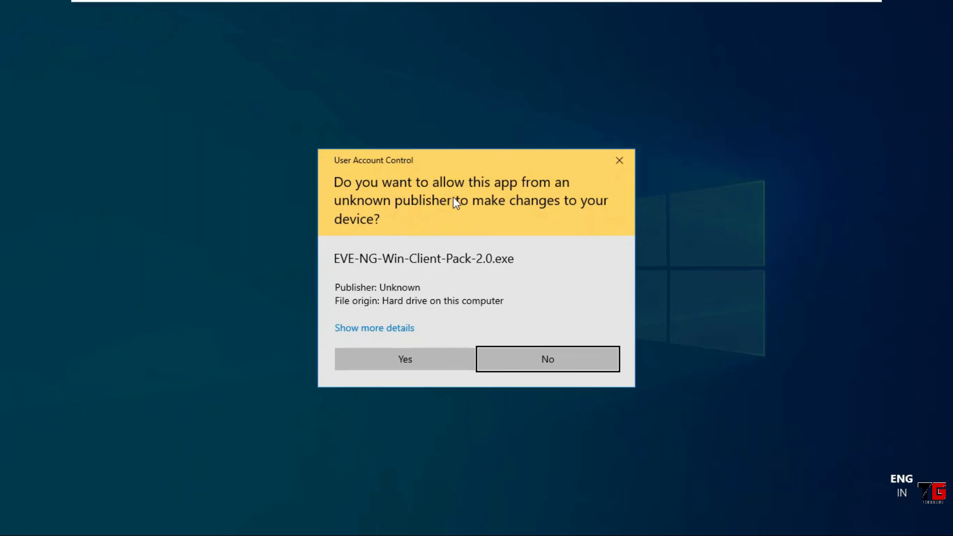
pyautogui.click(424, 356)
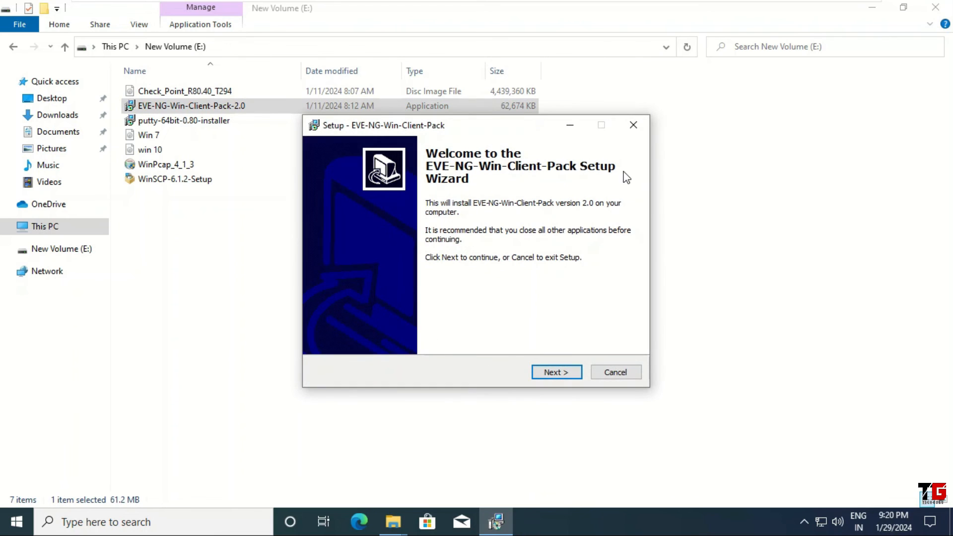
# Minimize File Explorer and start installing the EVE-NG client pack with the Wireshark 3.0.6 and UltraVNC 1.2.3 components included
pyautogui.click(872, 11)
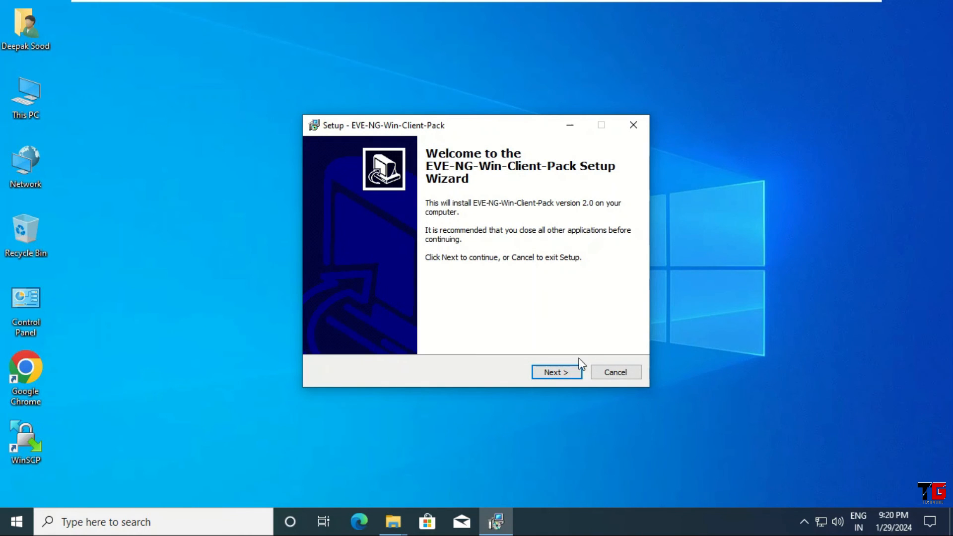
pyautogui.click(561, 374)
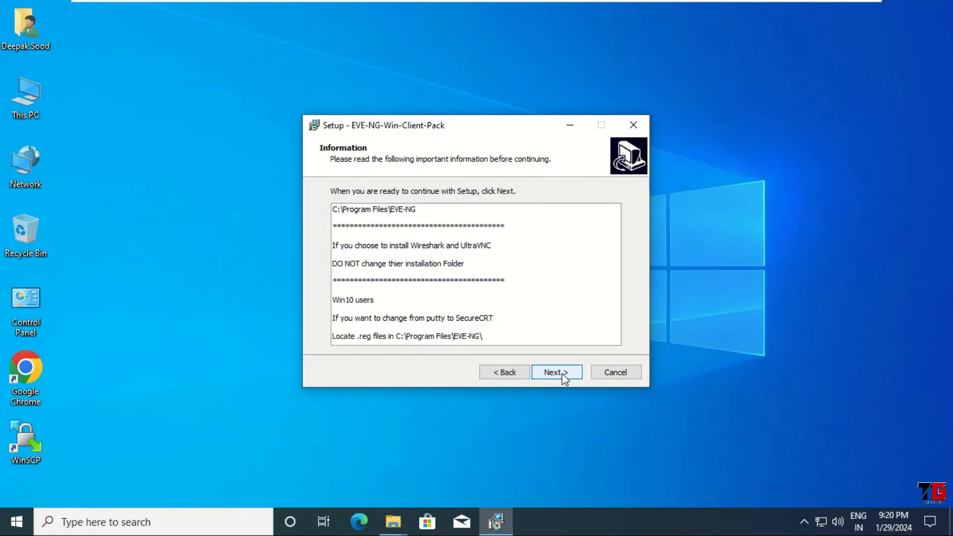
pyautogui.click(564, 378)
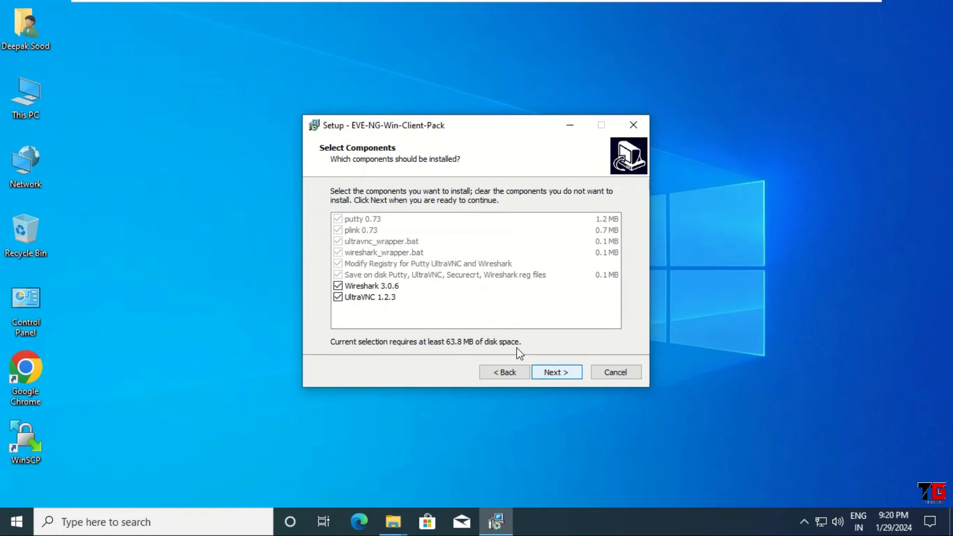
pyautogui.click(561, 373)
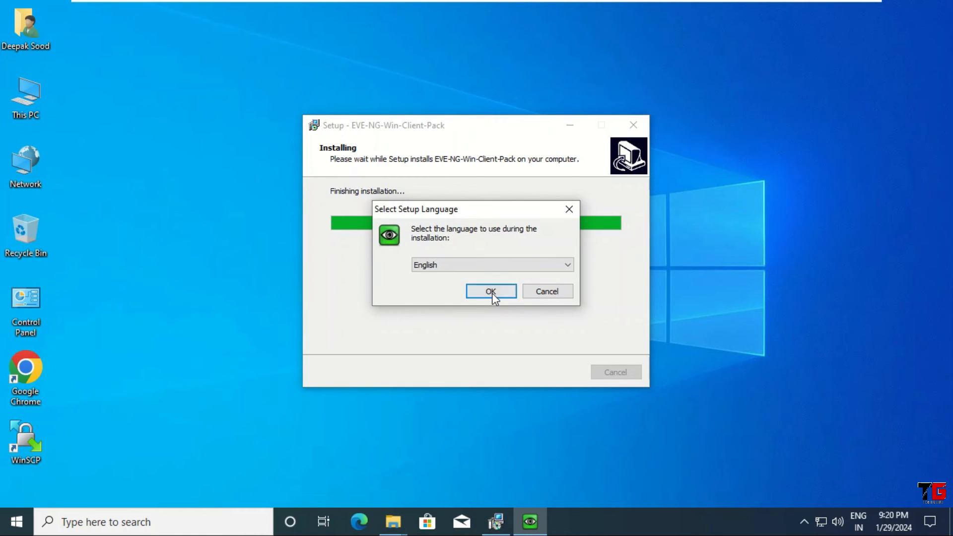
# Set up UltraVNC in English, accept its license agreement, and keep the Full installation component selection
pyautogui.click(491, 291)
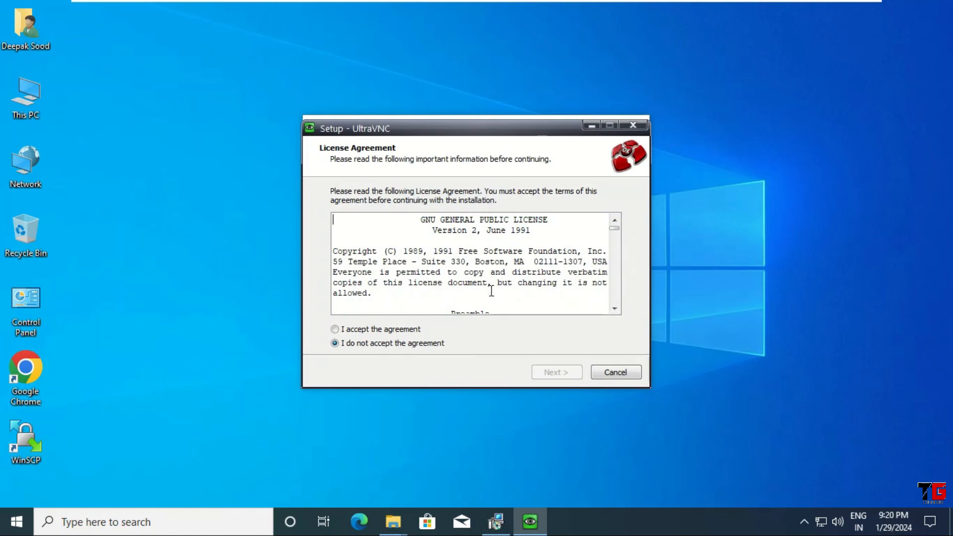
pyautogui.click(421, 329)
pyautogui.click(553, 372)
pyautogui.click(553, 372)
pyautogui.click(552, 371)
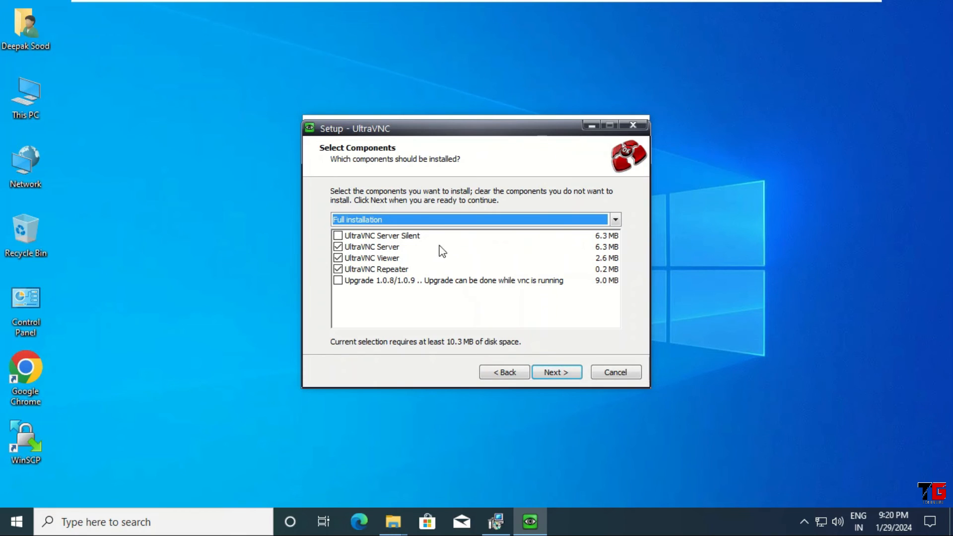
pyautogui.click(555, 373)
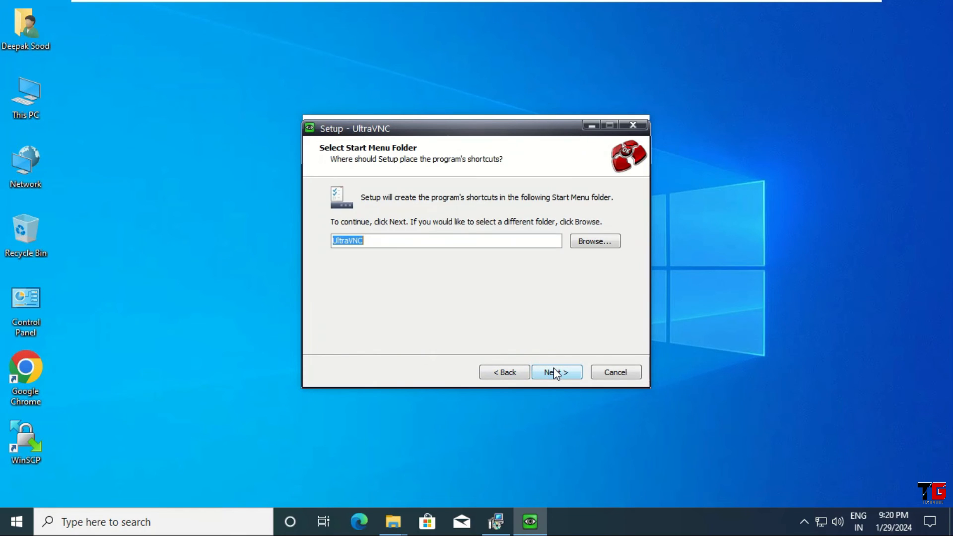
# Keep the UltraVNC Start Menu folder, install UltraVNC with the default options, and finish its setup wizard
pyautogui.click(554, 375)
pyautogui.click(553, 372)
pyautogui.click(552, 373)
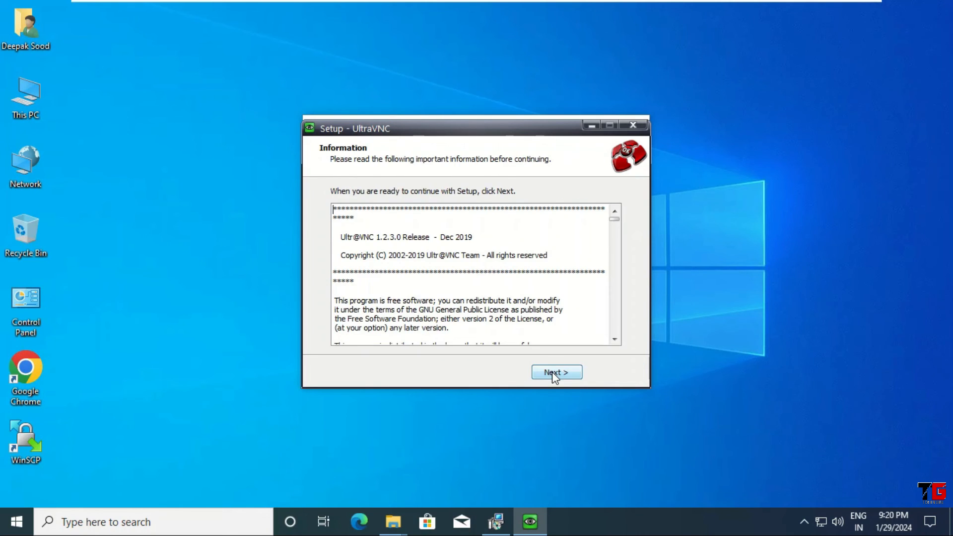
pyautogui.click(552, 372)
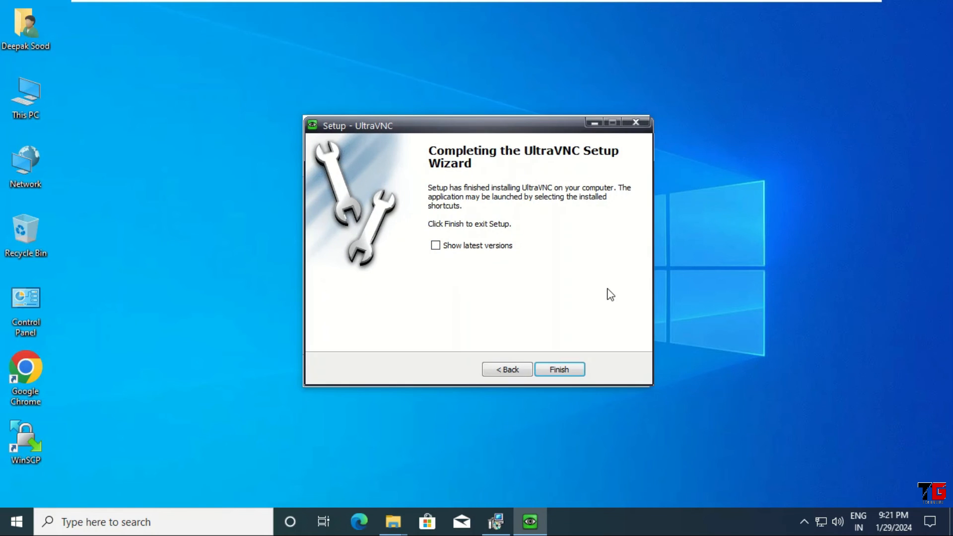
pyautogui.click(567, 374)
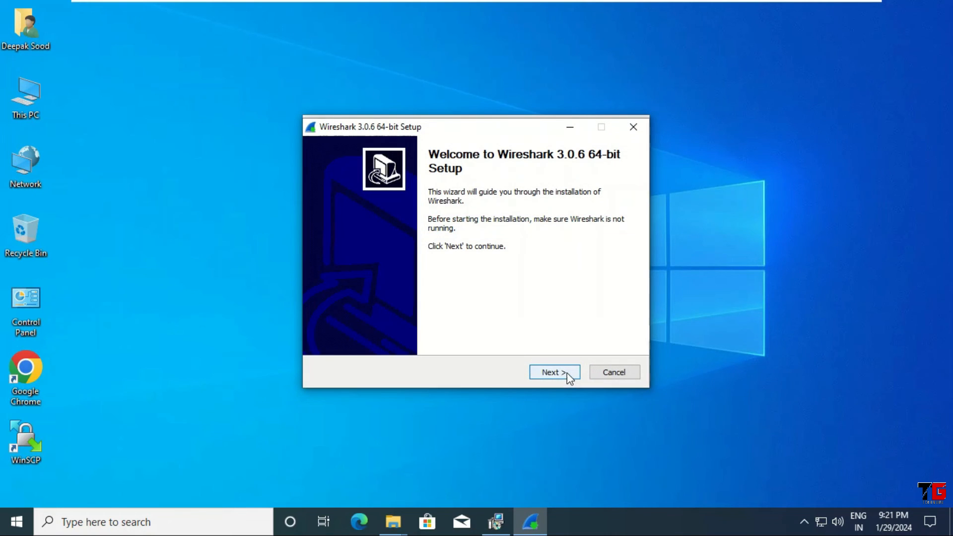
# Accept the Wireshark 3.0.6 license and keep the default components, shortcuts, file associations and install location
pyautogui.click(554, 372)
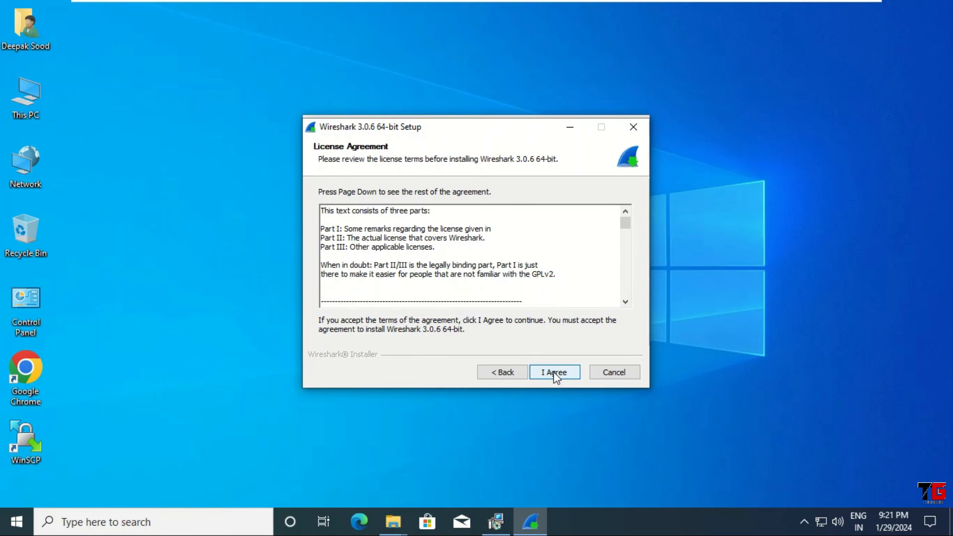
pyautogui.click(554, 373)
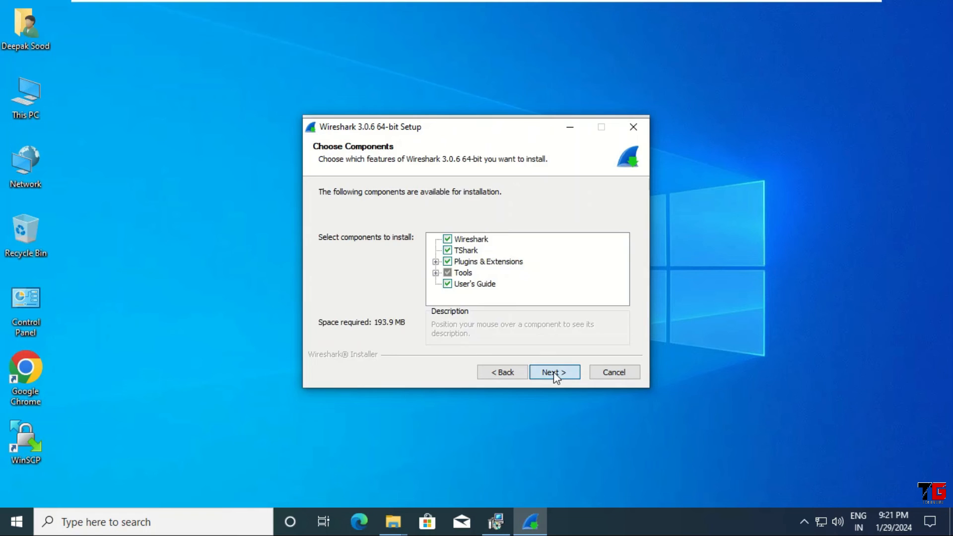
pyautogui.click(553, 372)
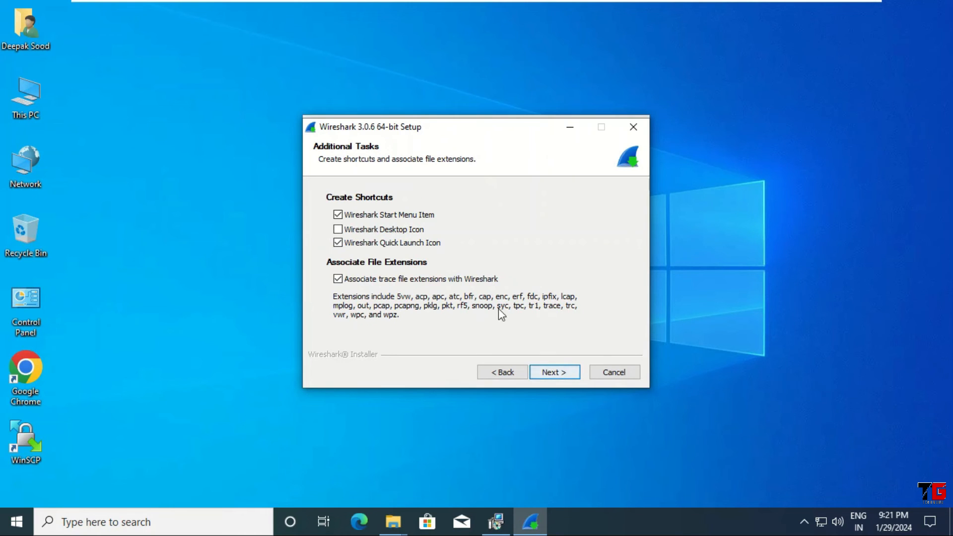
pyautogui.click(552, 372)
pyautogui.click(558, 372)
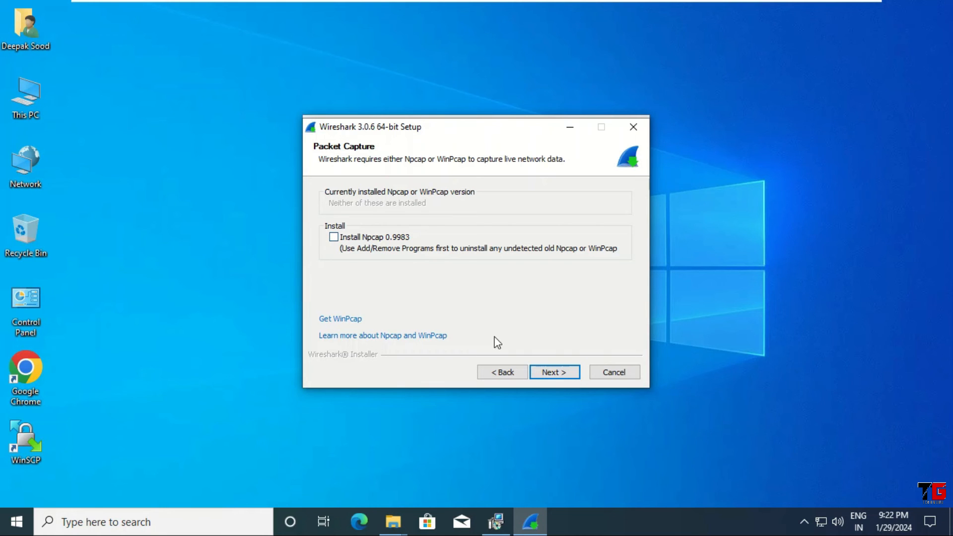
# Install Wireshark without Npcap or USBPcap, then finish both the Wireshark and EVE-NG client pack setups
pyautogui.click(561, 375)
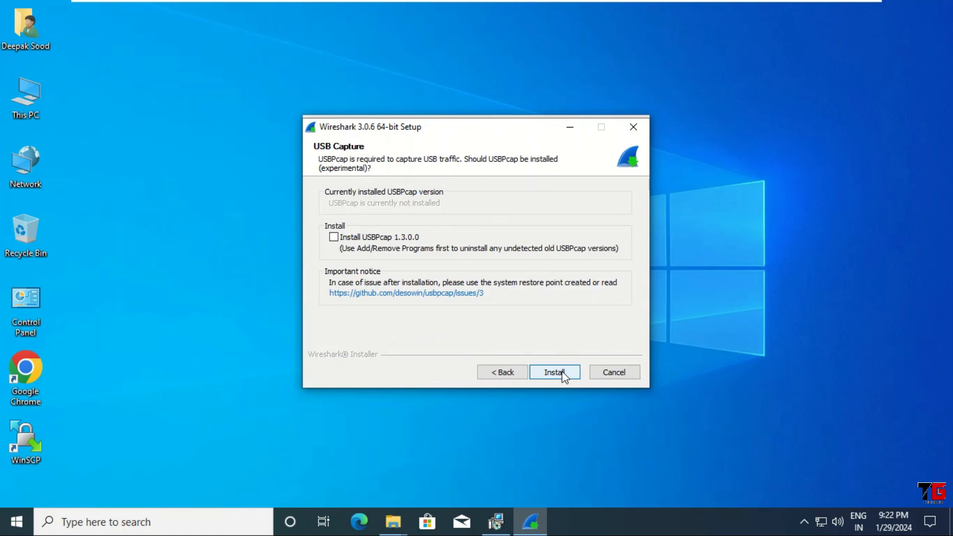
pyautogui.click(563, 374)
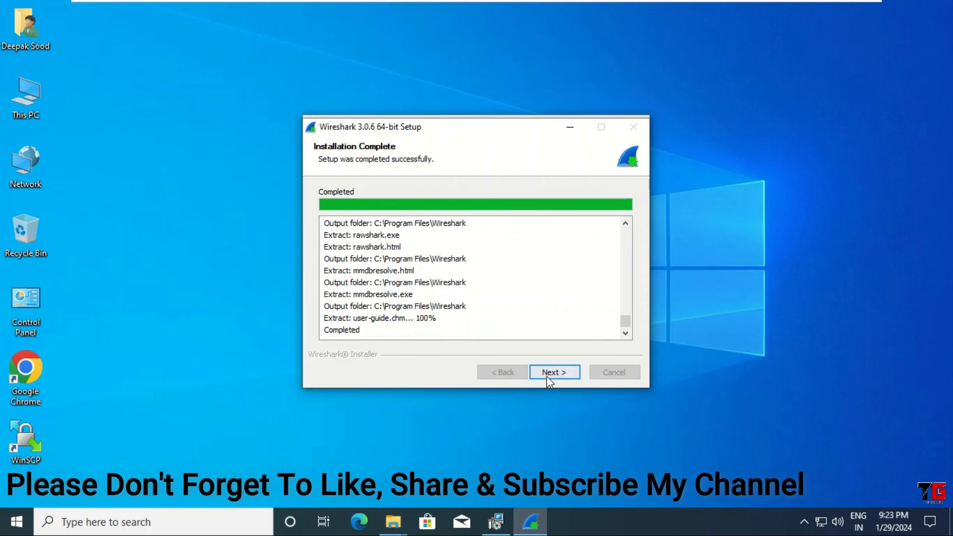
pyautogui.click(548, 373)
pyautogui.click(548, 374)
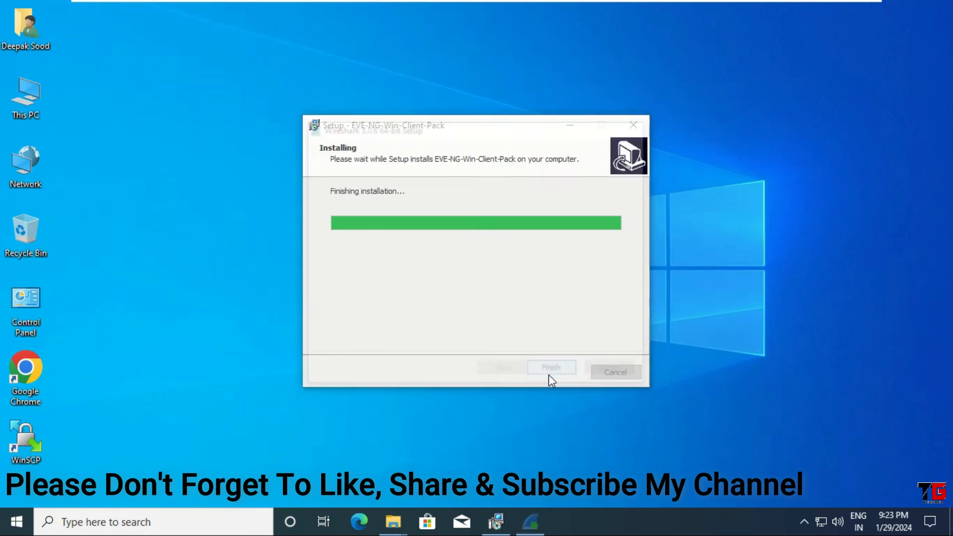
pyautogui.click(548, 374)
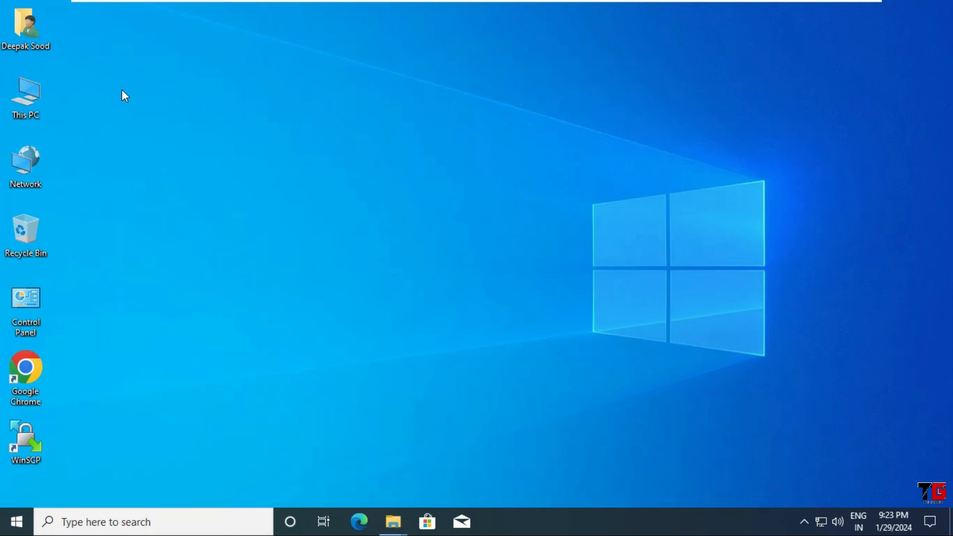
# Install WinPcap_4_1_3 from New Volume (E:), accepting the license and keeping the driver's automatic start at boot time
pyautogui.moveTo(393, 521)
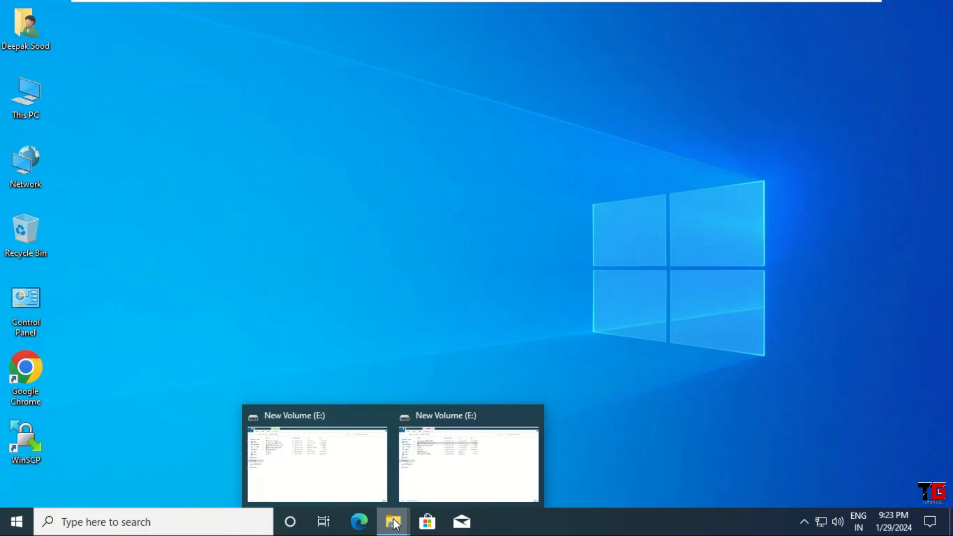
pyautogui.click(437, 484)
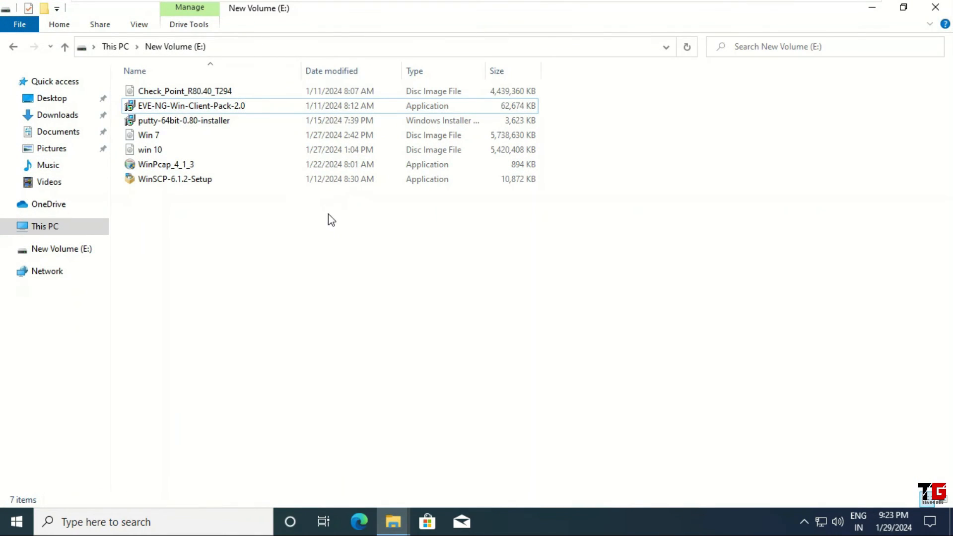
pyautogui.doubleClick(170, 164)
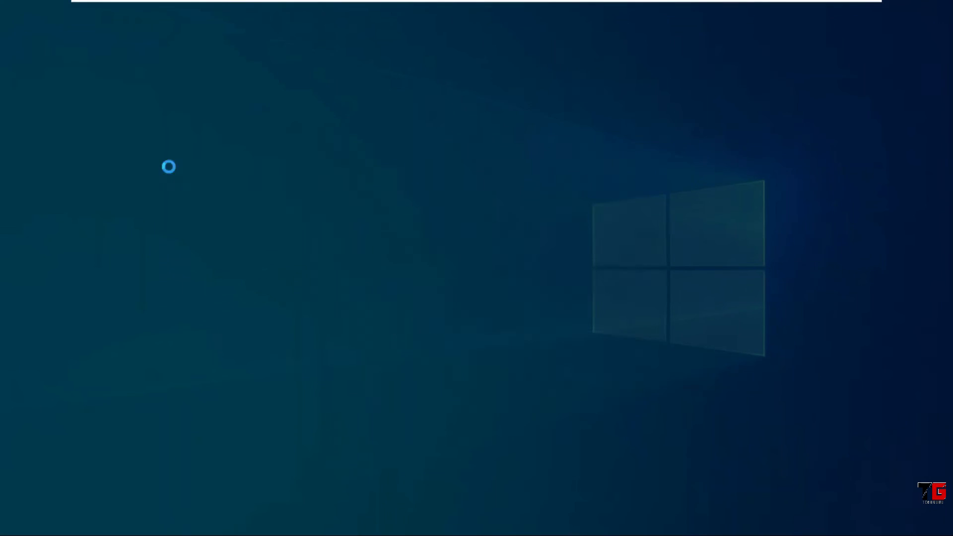
pyautogui.click(404, 352)
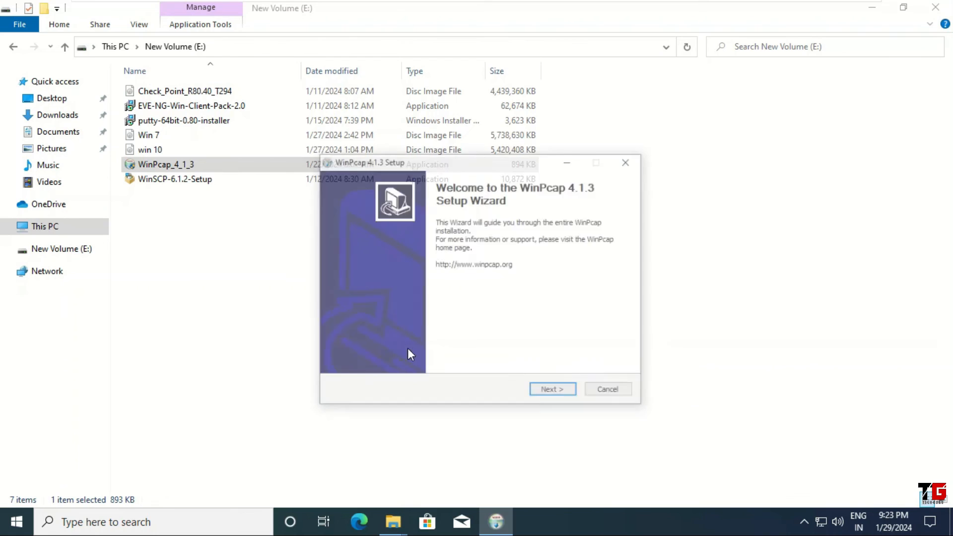
pyautogui.click(553, 372)
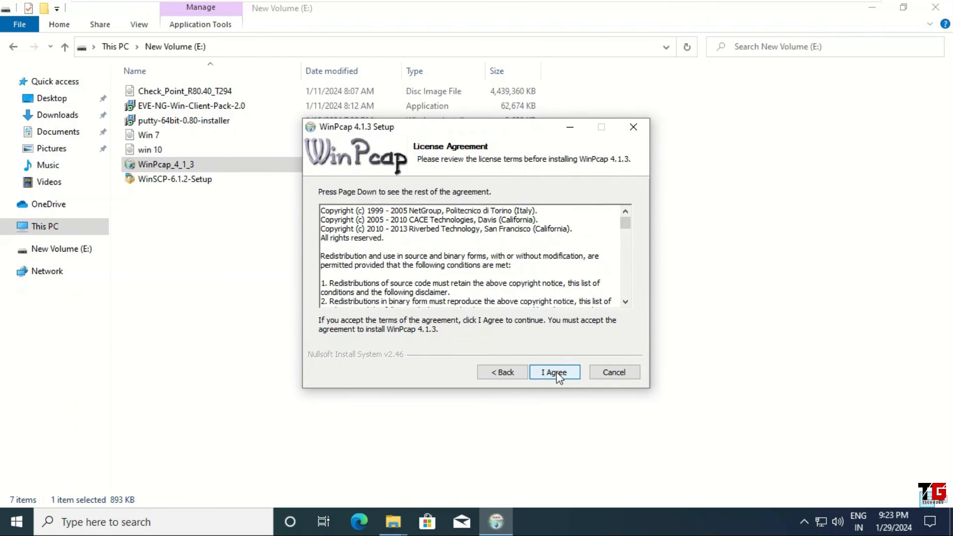
pyautogui.click(556, 373)
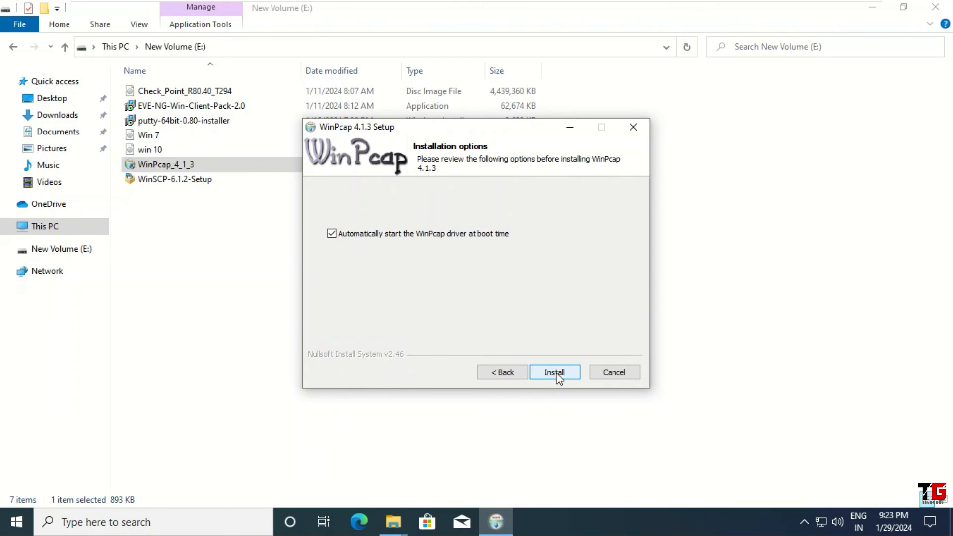
pyautogui.click(556, 374)
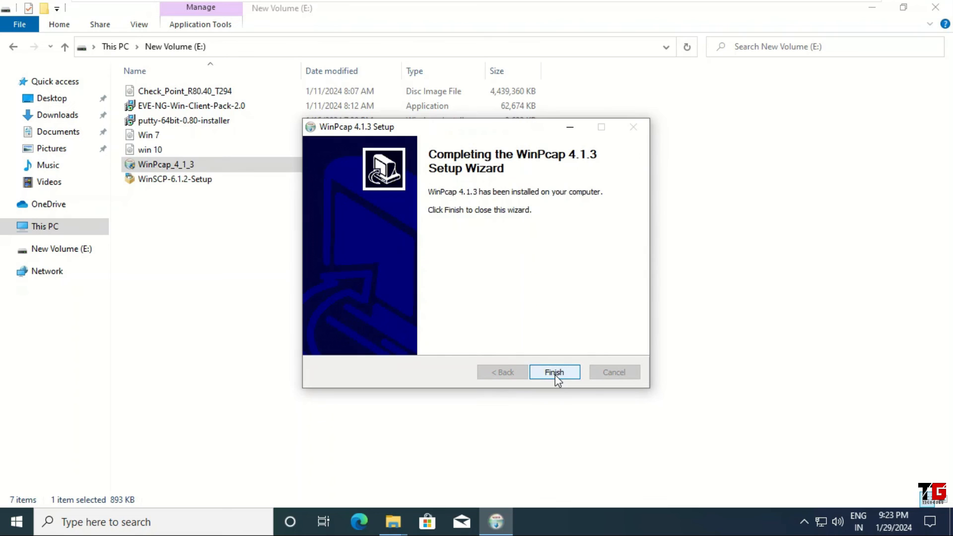
pyautogui.click(550, 374)
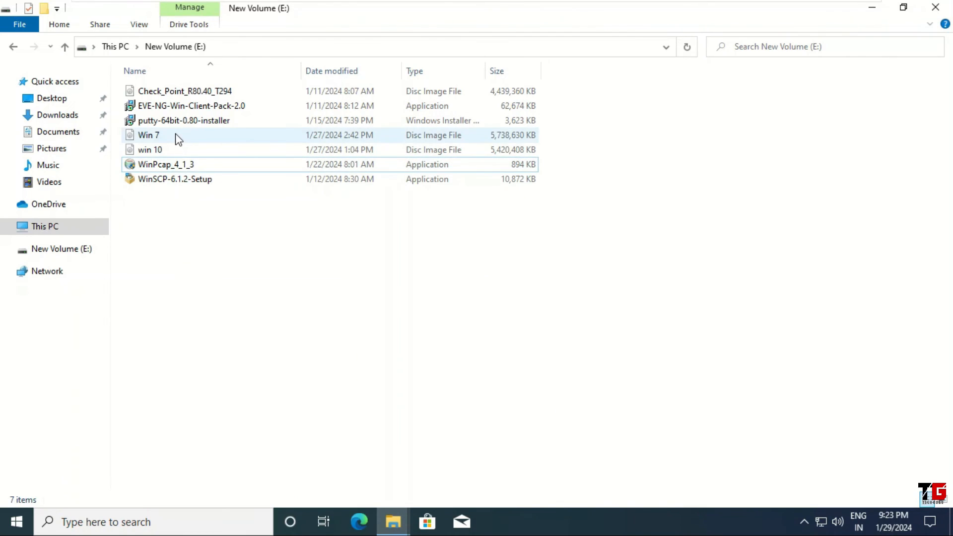
# Install PuTTY from putty-64bit-0.80-installer with the default features, allow its changes, skip the README file and close File Explorer
pyautogui.doubleClick(220, 126)
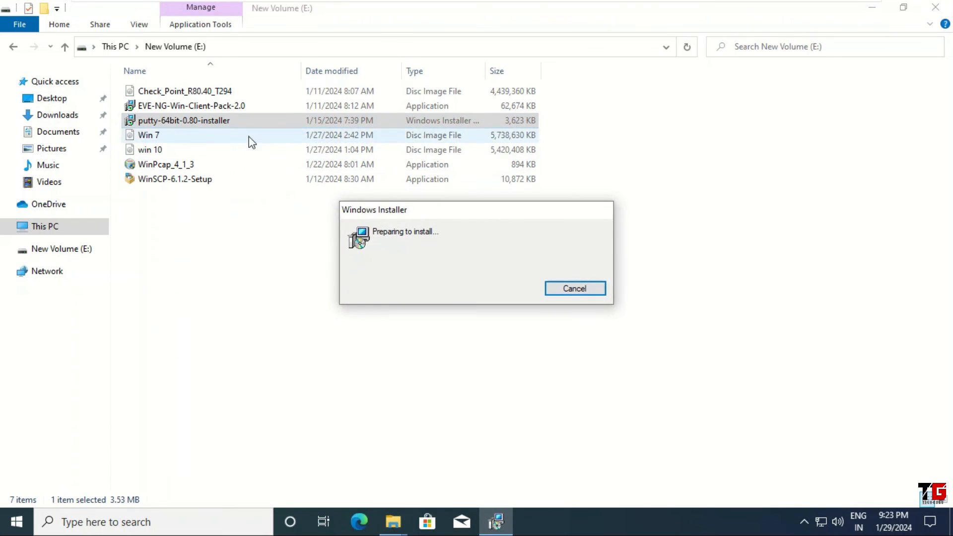
pyautogui.click(548, 371)
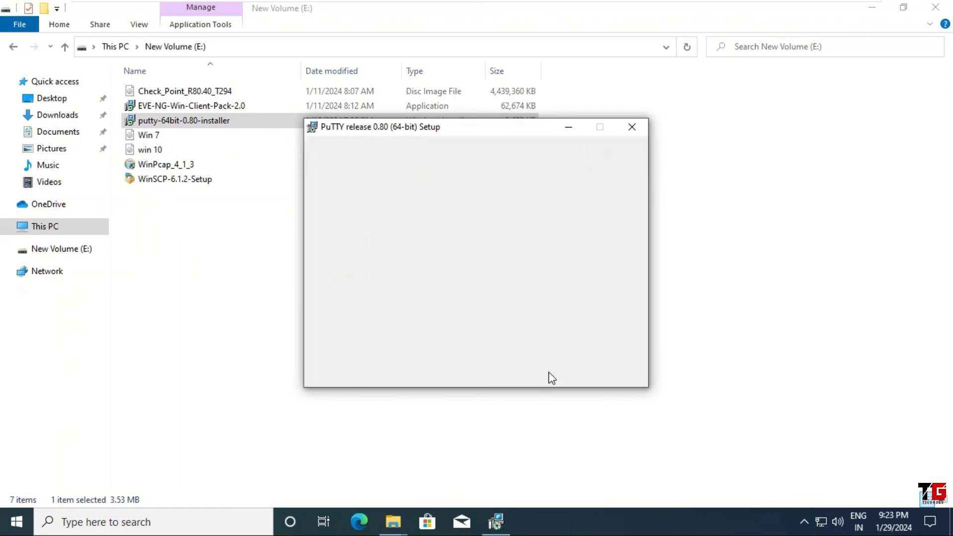
pyautogui.click(549, 371)
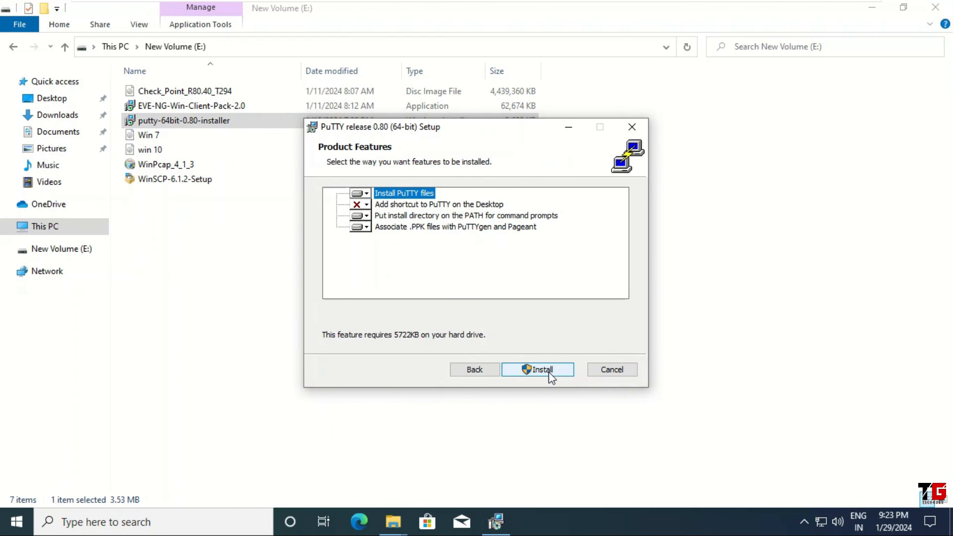
pyautogui.click(549, 372)
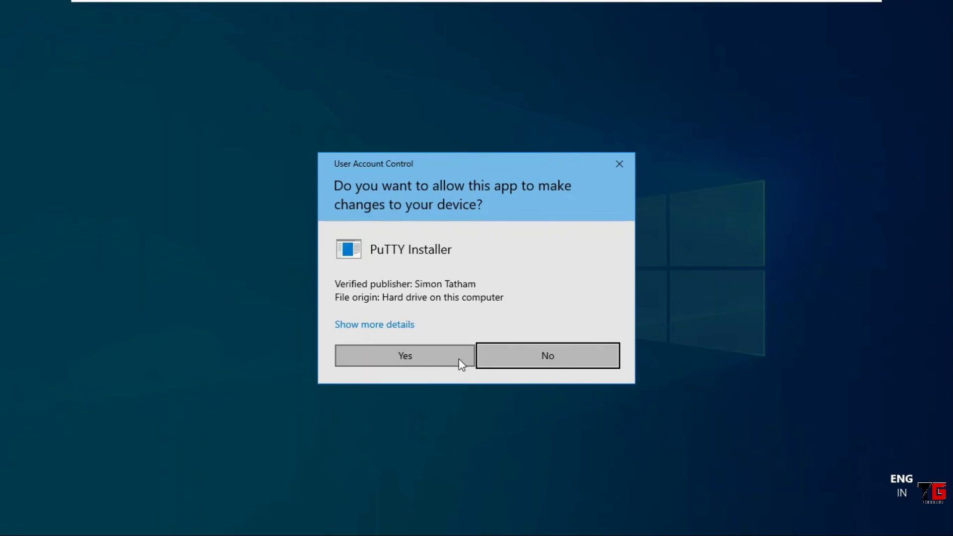
pyautogui.click(424, 350)
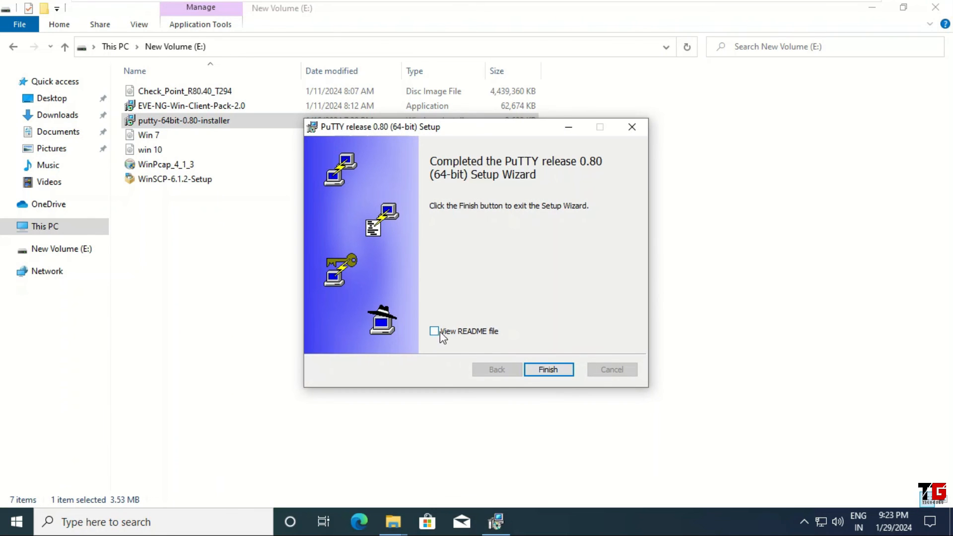
pyautogui.click(550, 370)
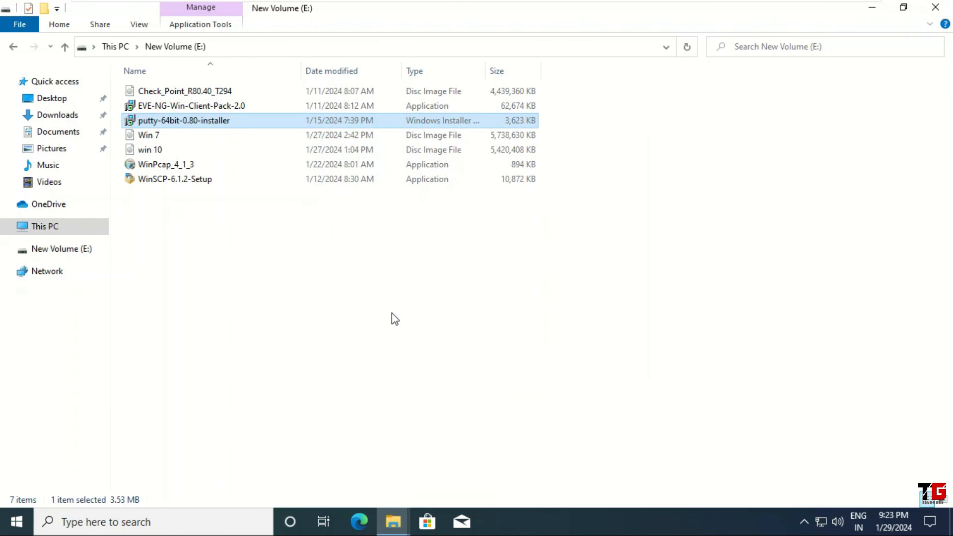
pyautogui.click(392, 317)
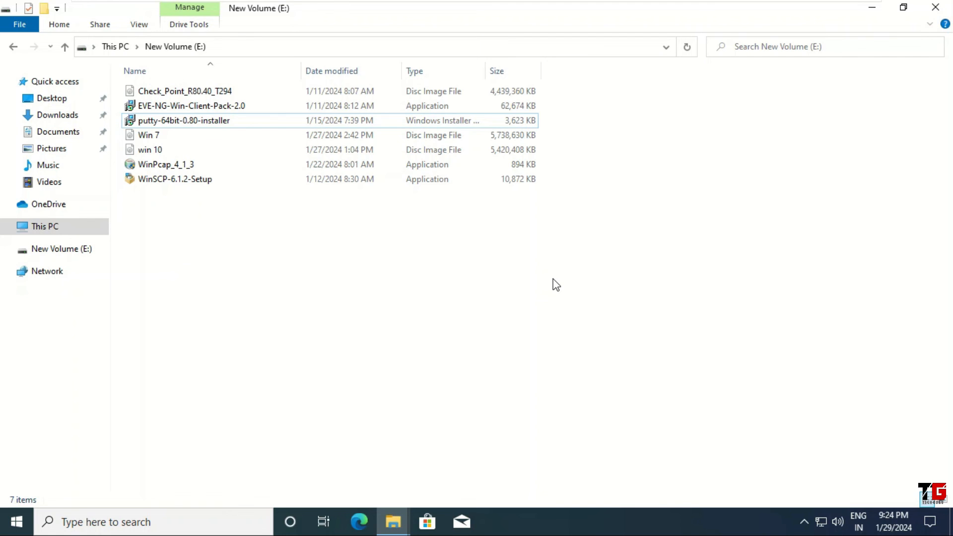
pyautogui.click(931, 10)
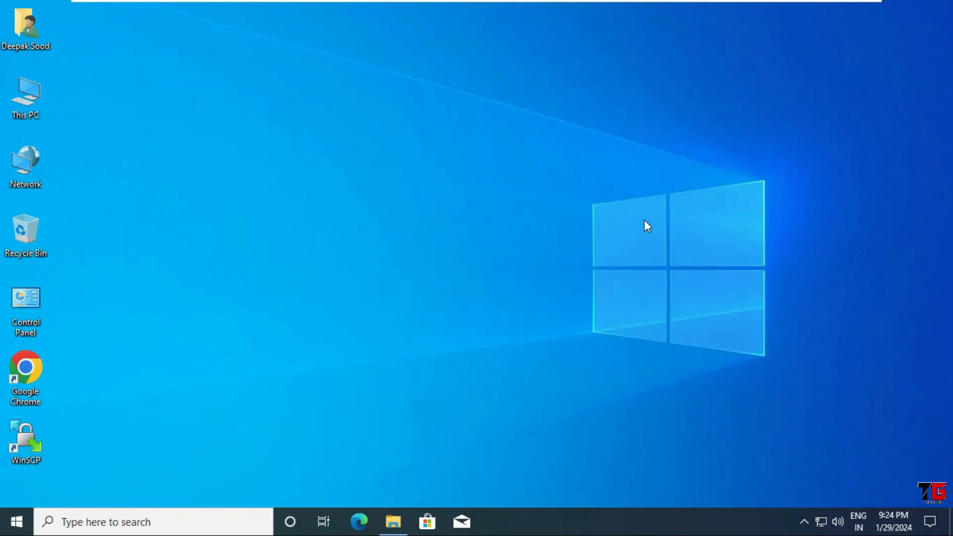
# Open Google Chrome from the desktop, decline signing in, skip setting it as default browser and maximize the window
pyautogui.doubleClick(26, 379)
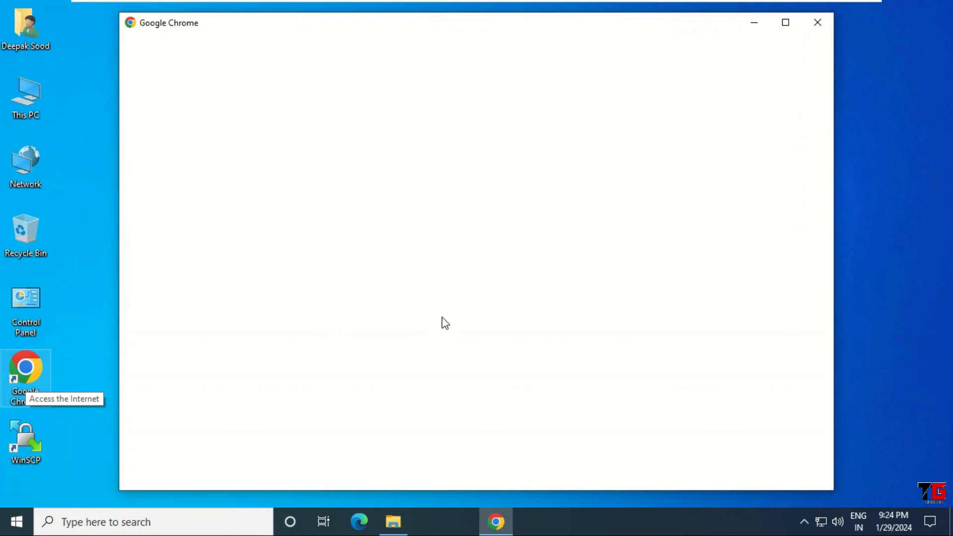
pyautogui.click(790, 25)
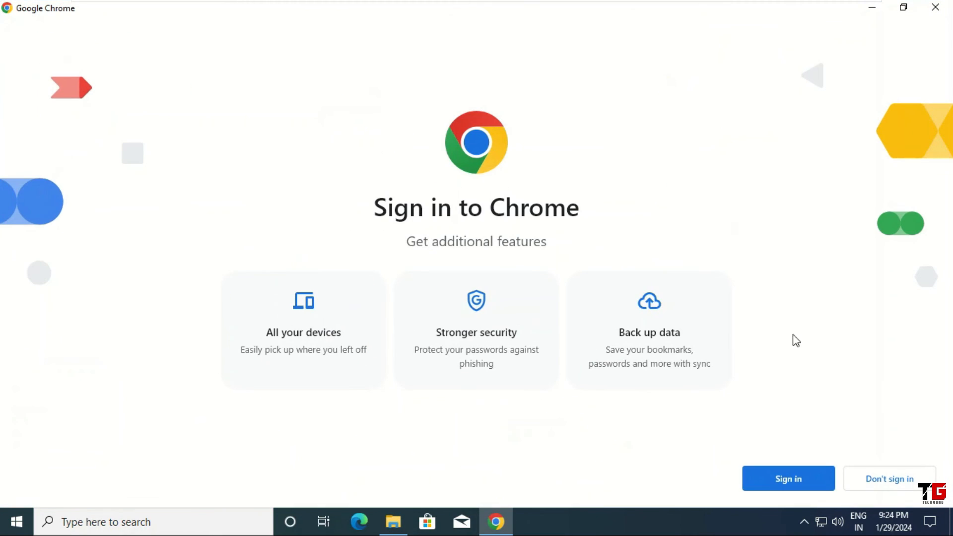
pyautogui.click(890, 480)
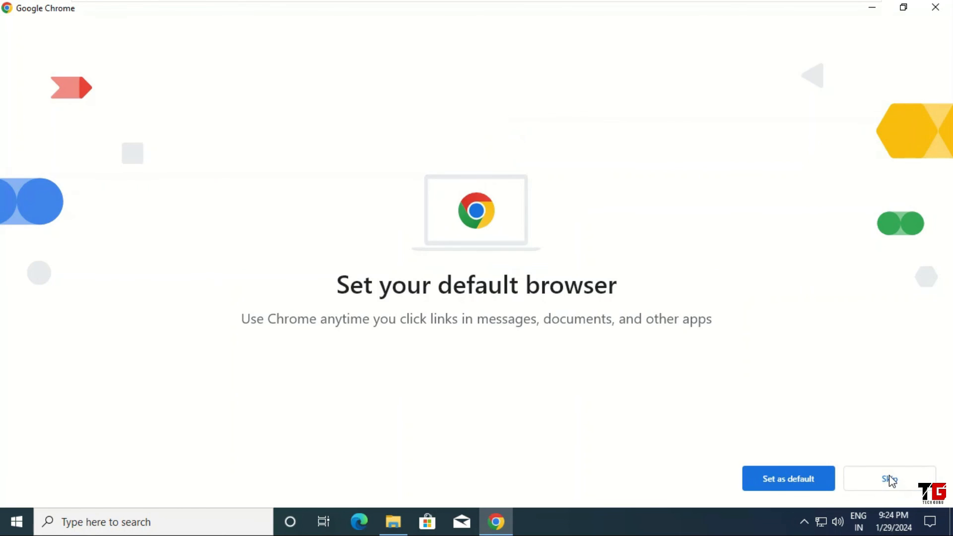
pyautogui.click(889, 479)
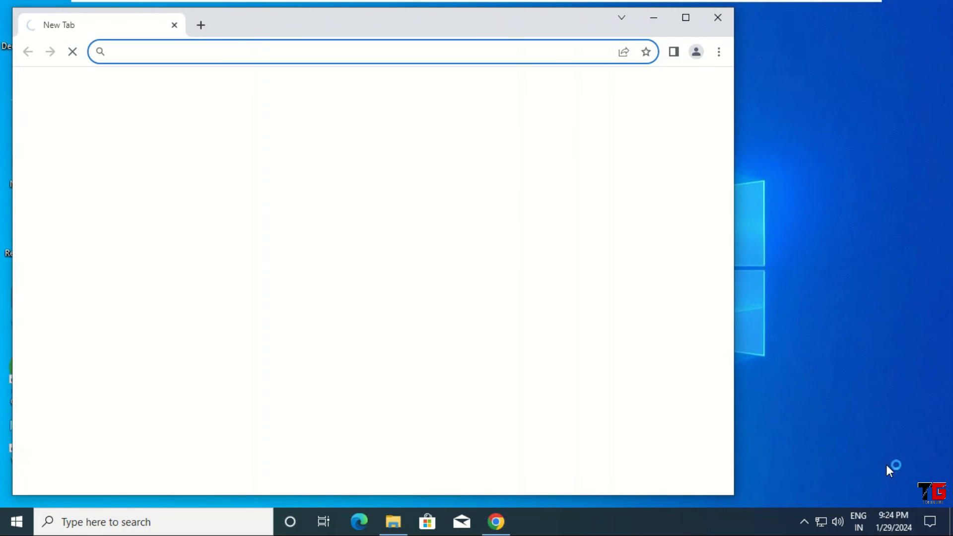
pyautogui.click(689, 18)
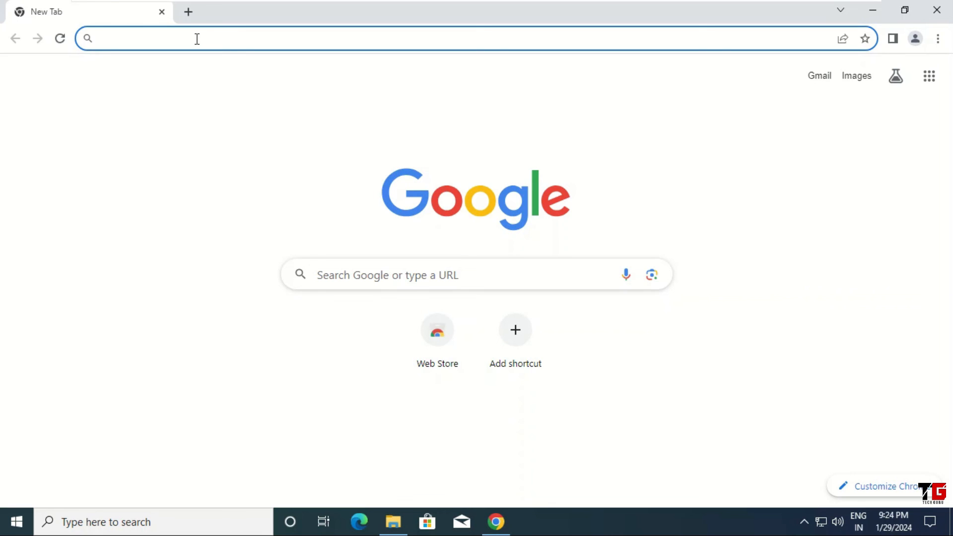
# Browse to the EVE-NG server address 192.168.146.128
pyautogui.write('192')
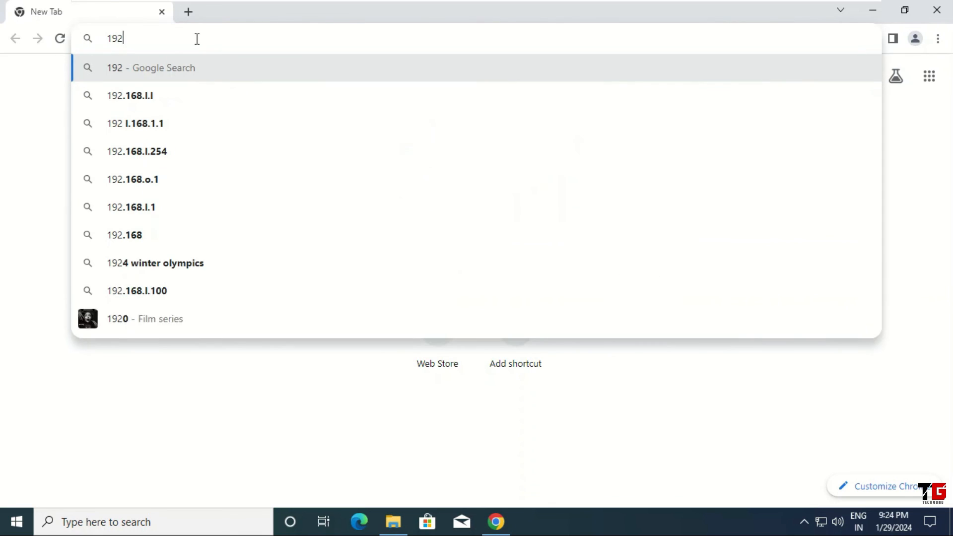
pyautogui.write('.168.')
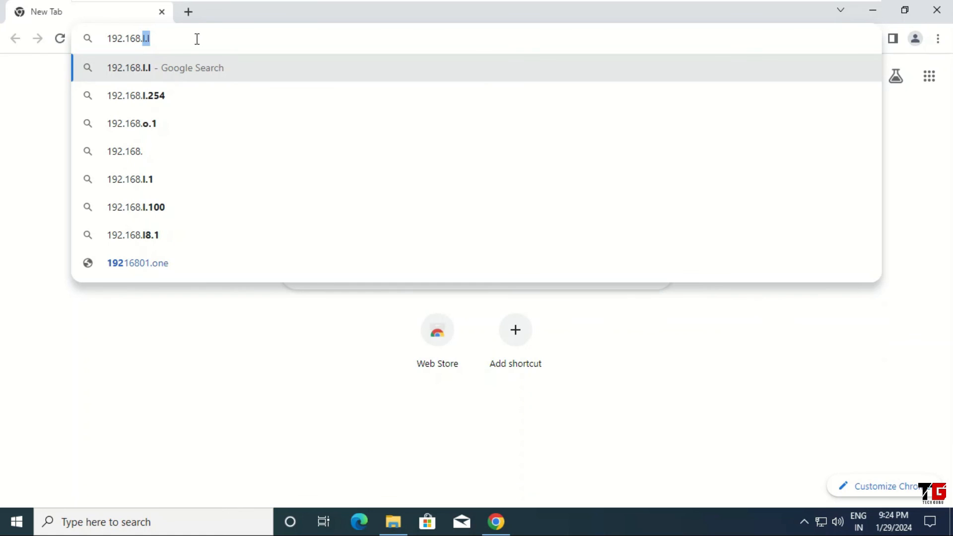
pyautogui.write('146.')
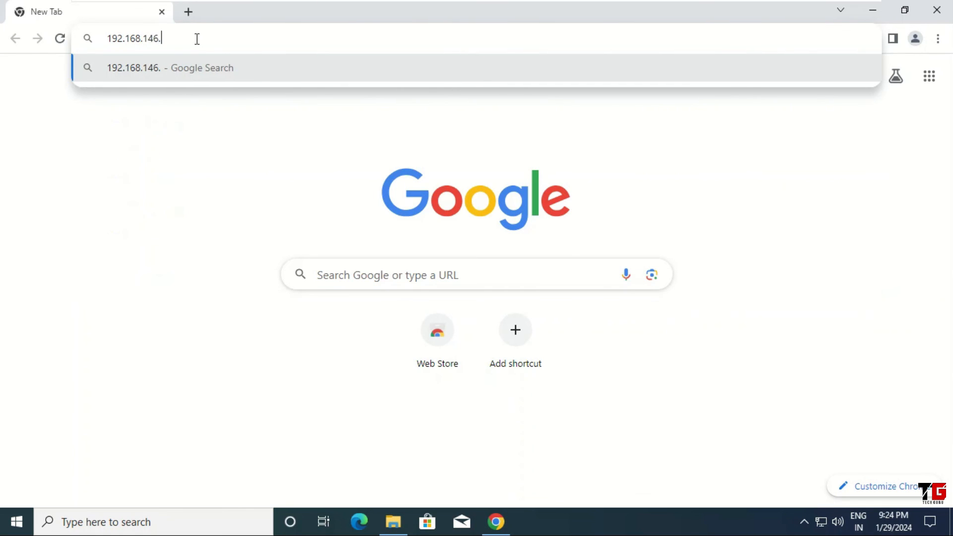
pyautogui.write('128')
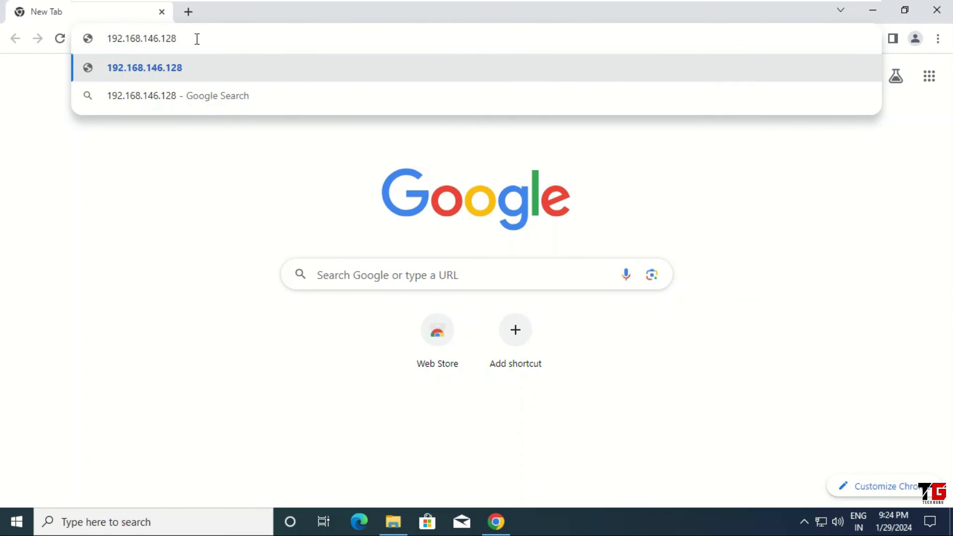
pyautogui.press('Return')
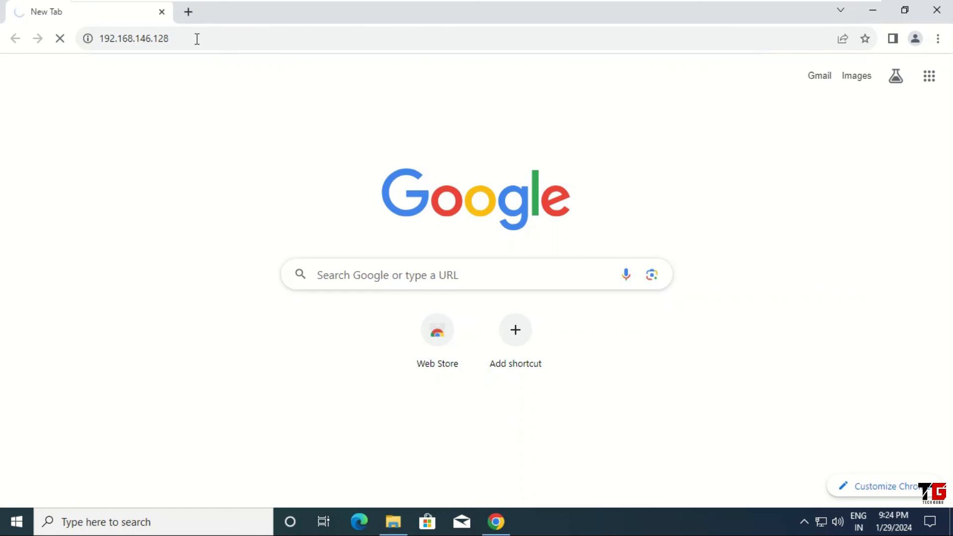
pyautogui.click(245, 38)
pyautogui.click(246, 39)
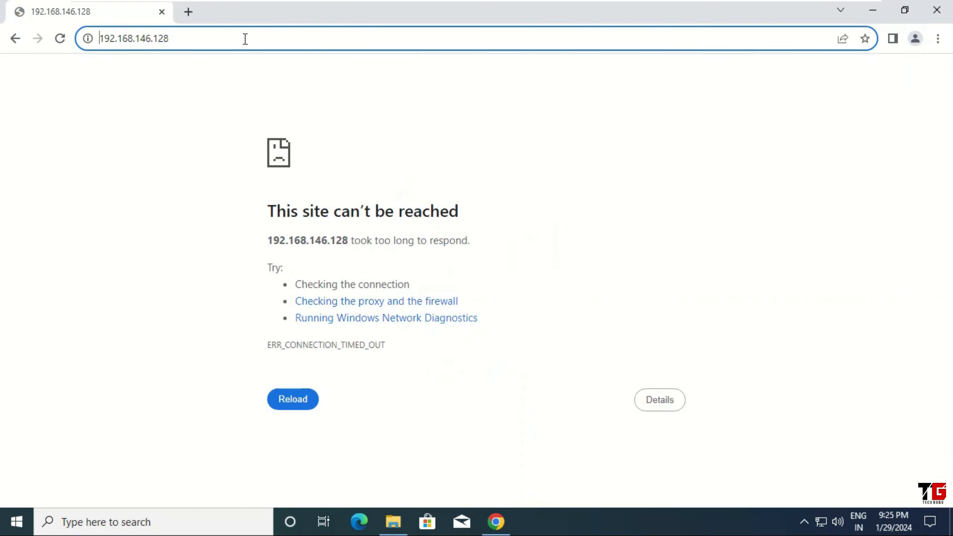
pyautogui.press('Home')
pyautogui.write('http')
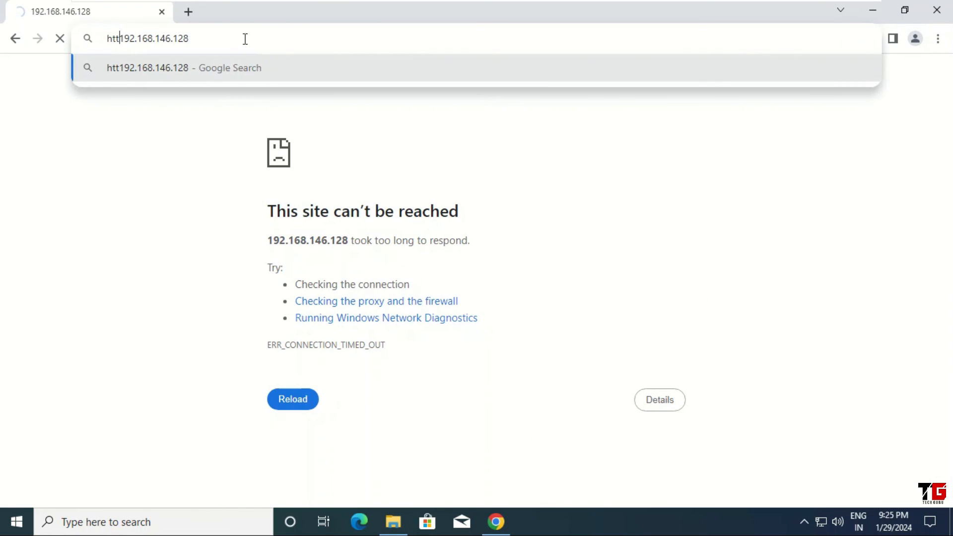
pyautogui.write(':')
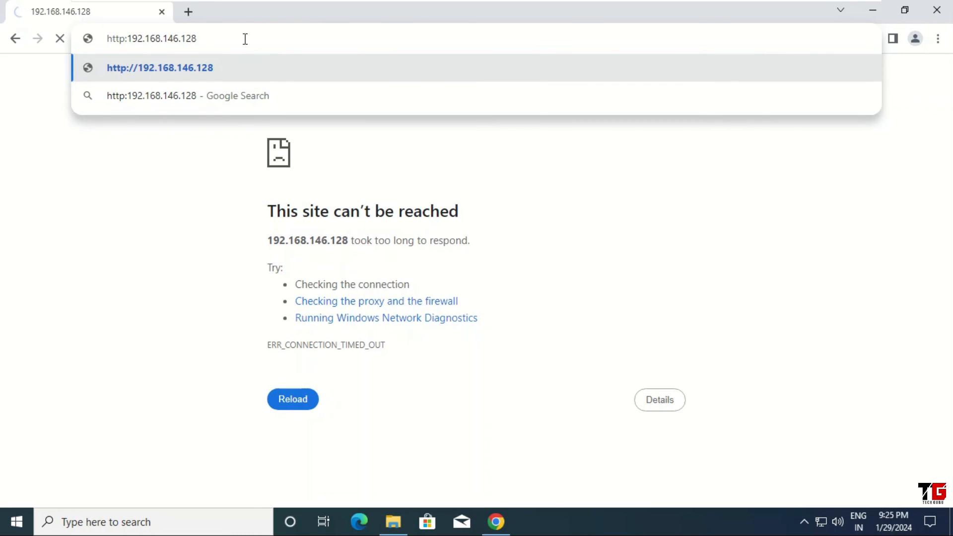
pyautogui.write('//')
pyautogui.press('Return')
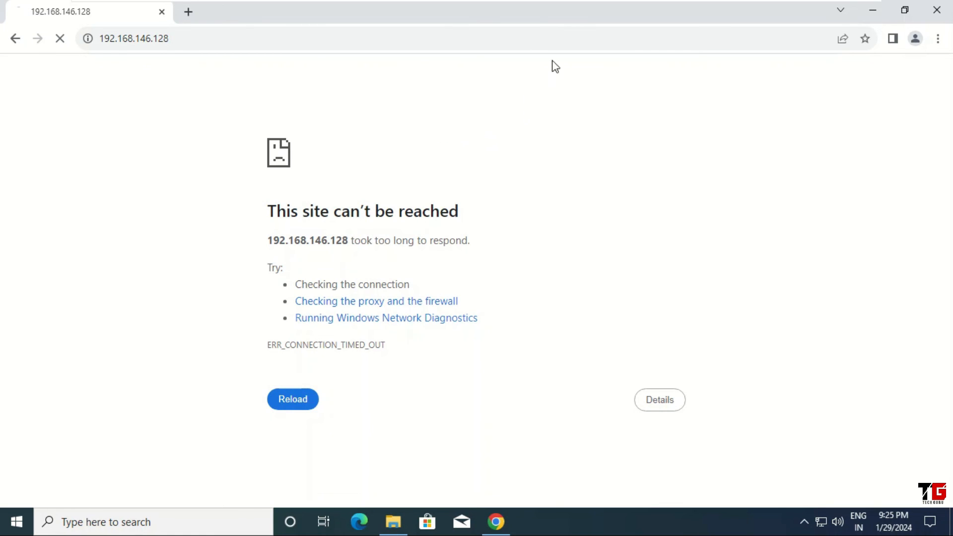
# Switch to the EVE-CE virtual machine and display the eth0 interface configuration with ifconfig eth0
pyautogui.moveTo(593, 4)
pyautogui.click(657, 11)
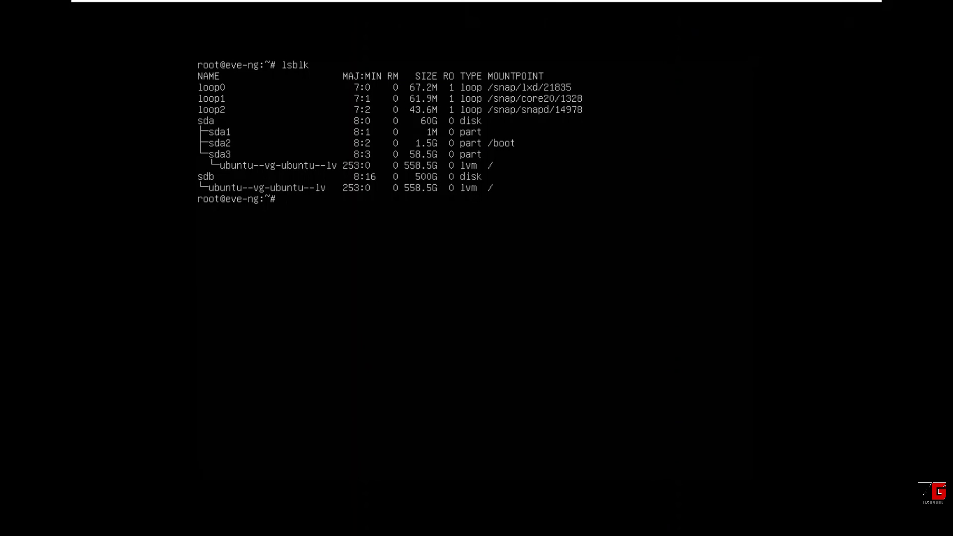
pyautogui.write('ifconfig et')
pyautogui.press('Return')
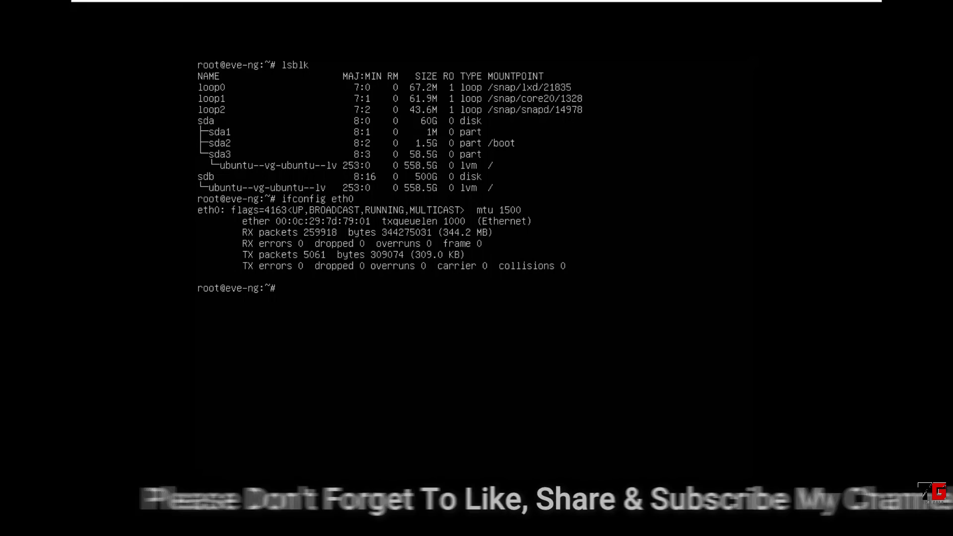
# Clear the EVE-CE console and reboot the server
pyautogui.hotkey('ctrl', 'l')
pyautogui.write('reboo')
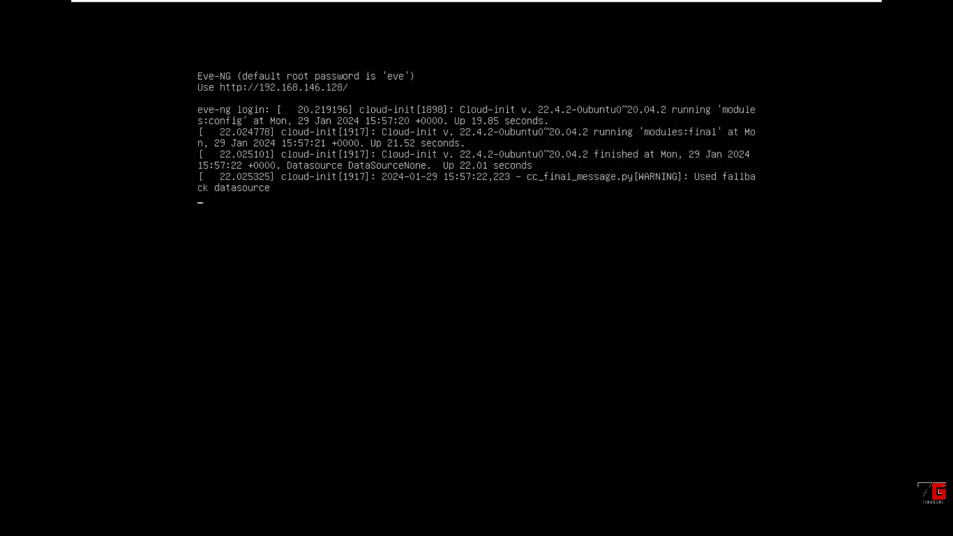
# Switch to the WIN-N10 virtual machine and load 192.168.146.128 again in Chrome
pyautogui.moveTo(521, 2)
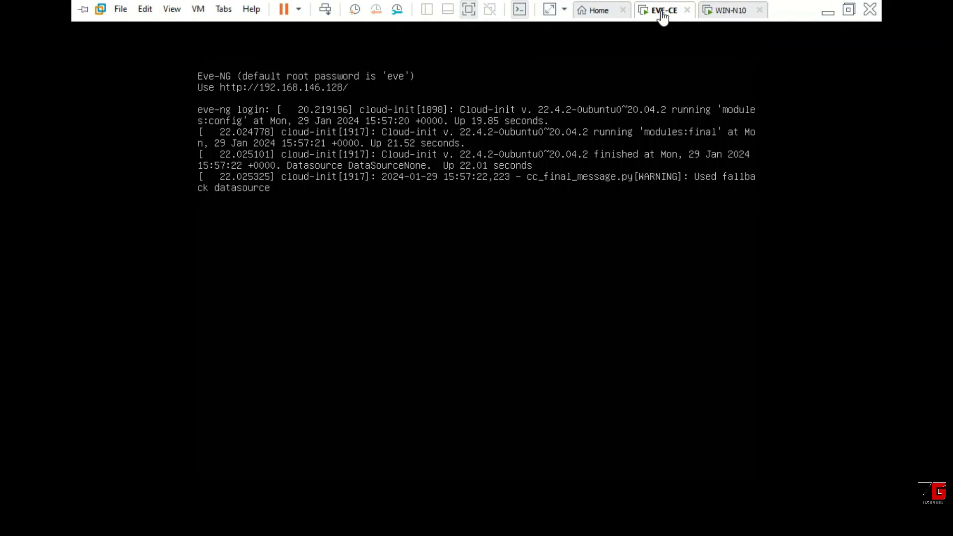
pyautogui.click(728, 11)
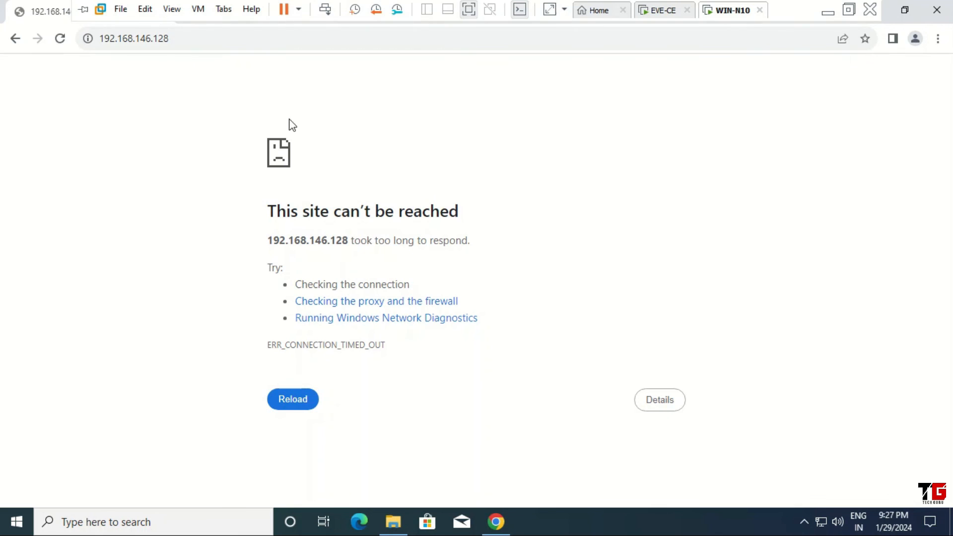
pyautogui.click(228, 41)
pyautogui.press('Return')
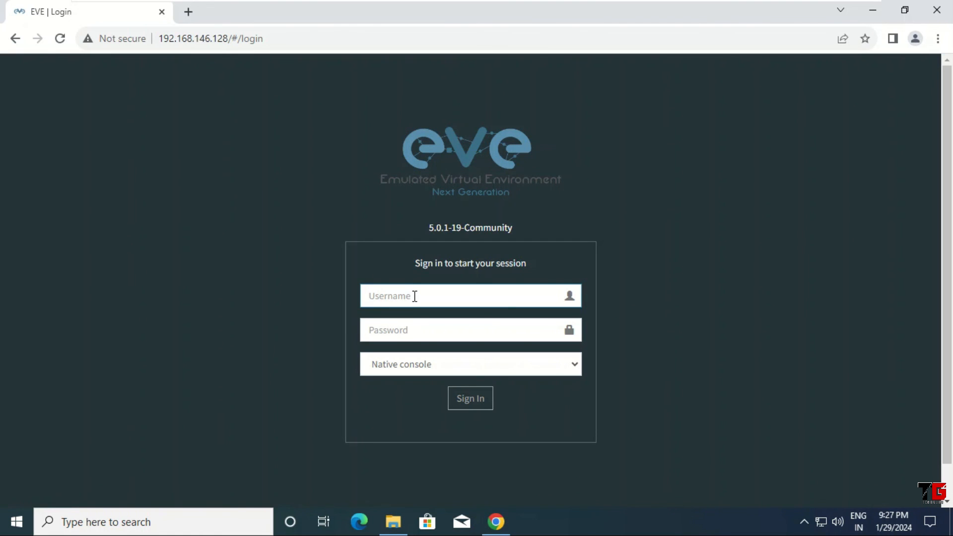
# Sign in to EVE-NG as admin with the account password and the Native console, and save the login in Chrome
pyautogui.write('admin')
pyautogui.press('Tab')
pyautogui.write('eve')
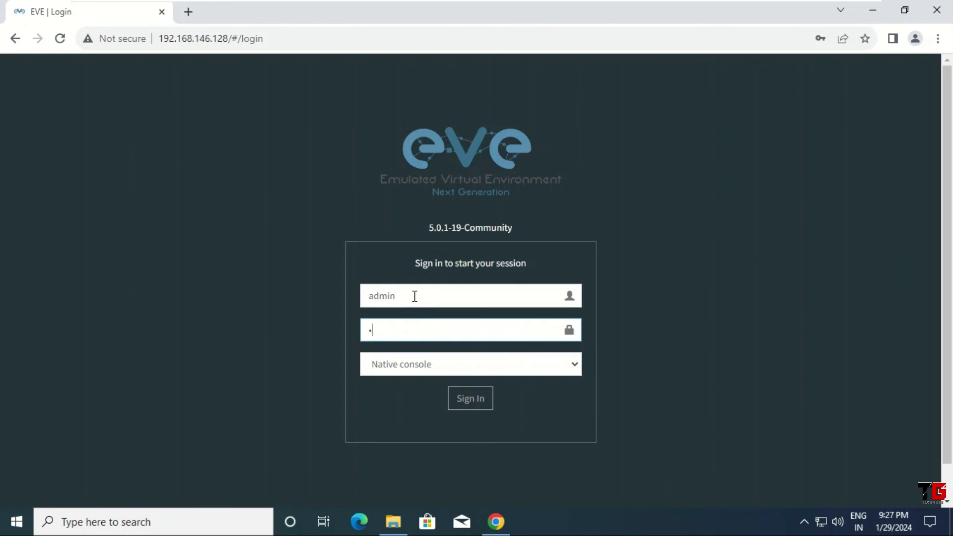
pyautogui.click(466, 406)
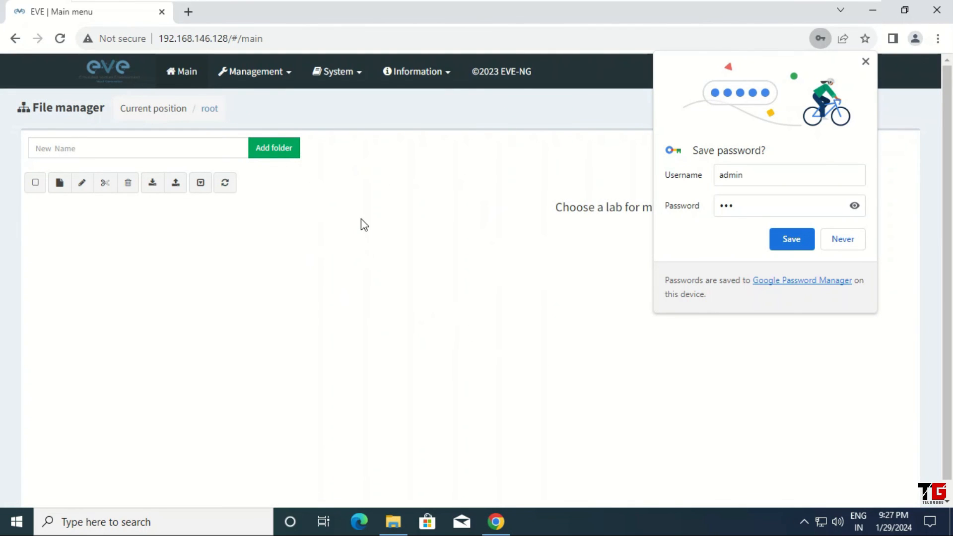
pyautogui.click(789, 242)
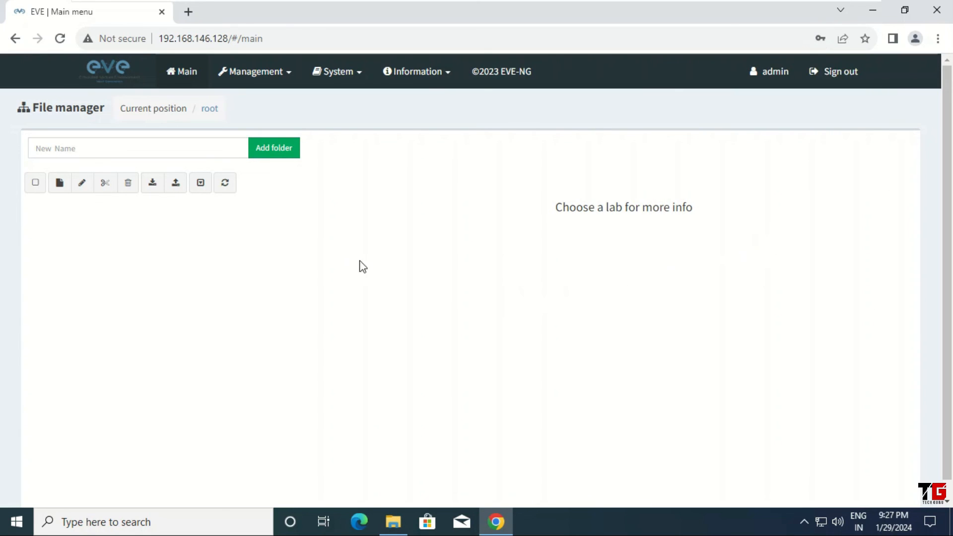